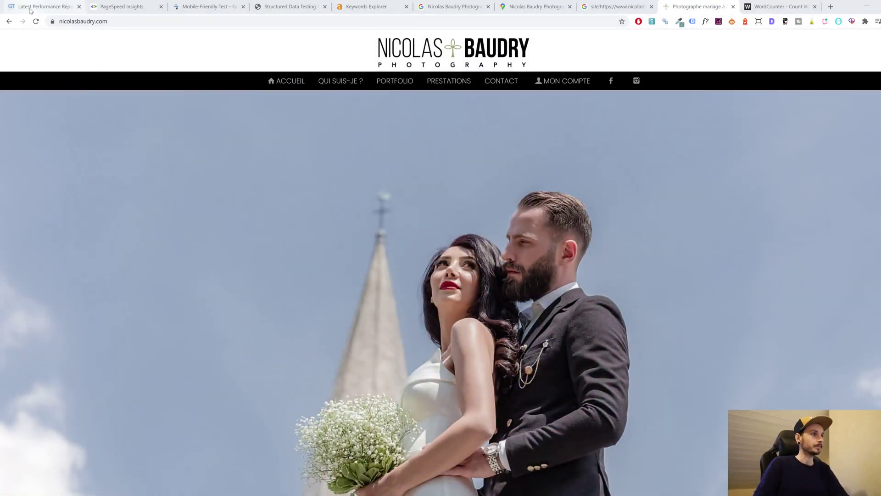
# In the GTmetrix report, expand the "Avoid enormous network payloads" audit and examine the transfer sizes of the heaviest files.
pyautogui.click(33, 7)
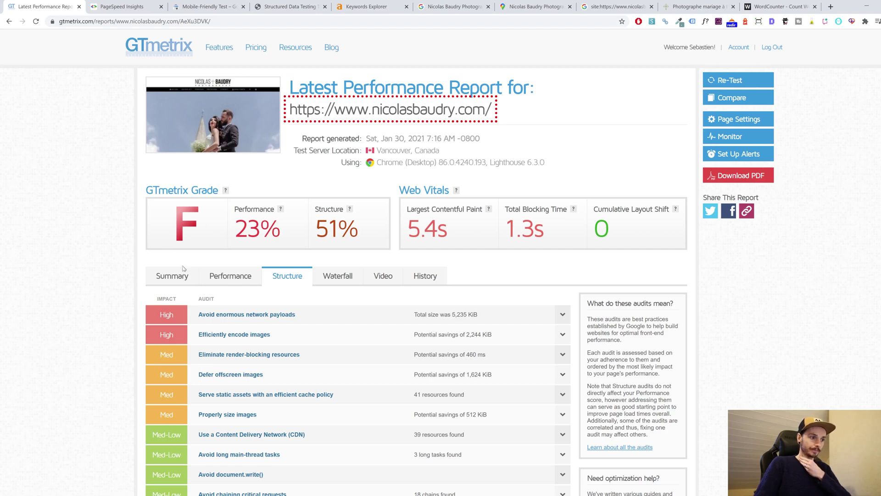
pyautogui.scroll(-3, 324, 274)
pyautogui.click(512, 194)
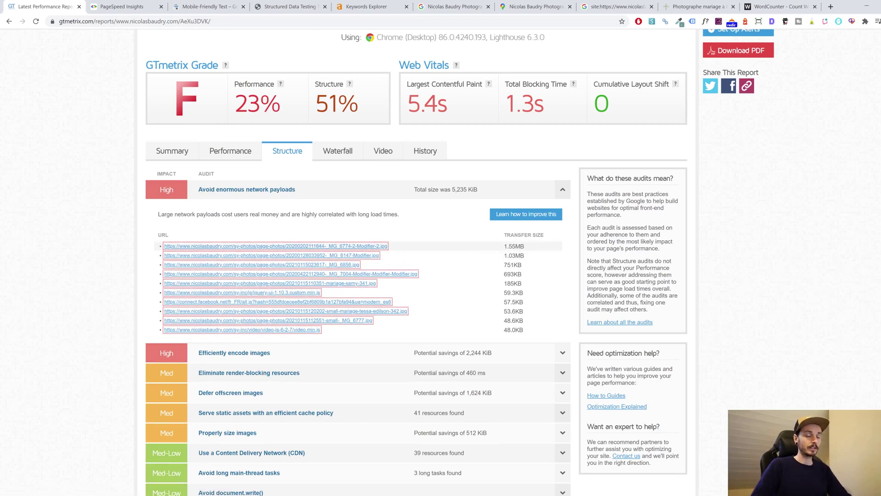
pyautogui.scroll(-1, 510, 248)
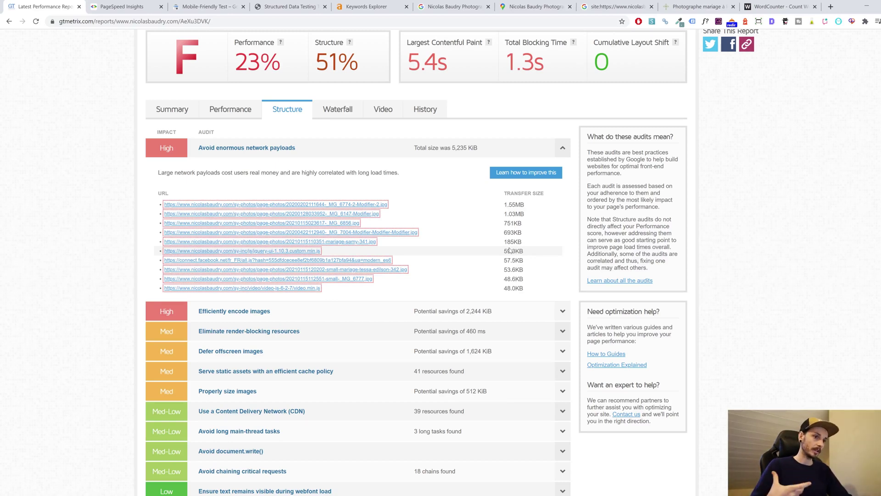
pyautogui.moveTo(533, 217); pyautogui.dragTo(523, 233)
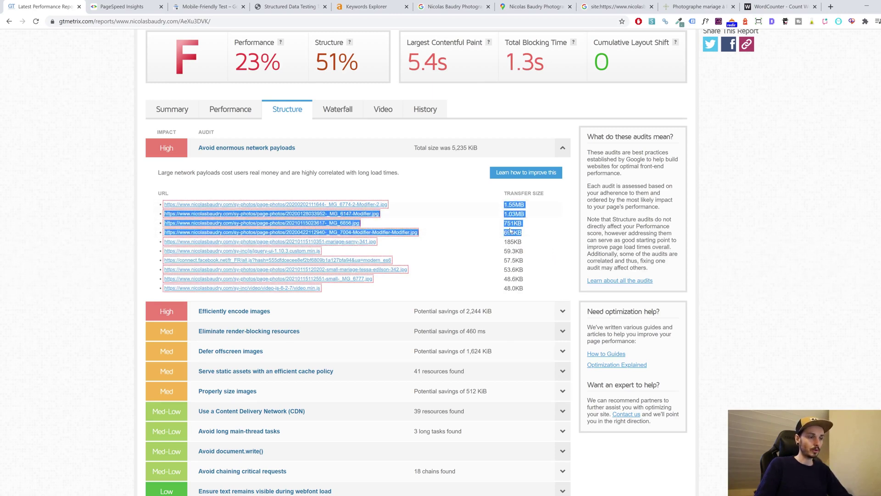
pyautogui.click(546, 232)
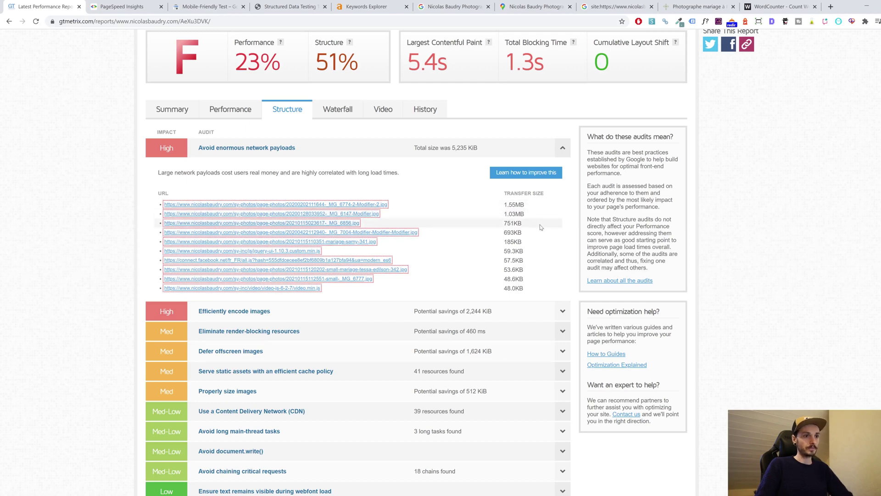
pyautogui.scroll(3, 244, 236)
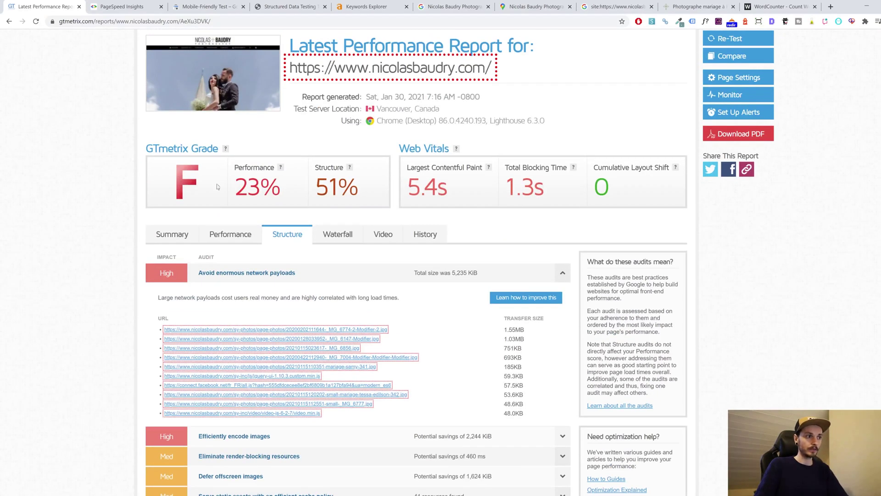
# Review the details of the "Efficiently encode images" and "Eliminate render-blocking resources" audits, collapsing each after reading.
pyautogui.scroll(-4, 217, 186)
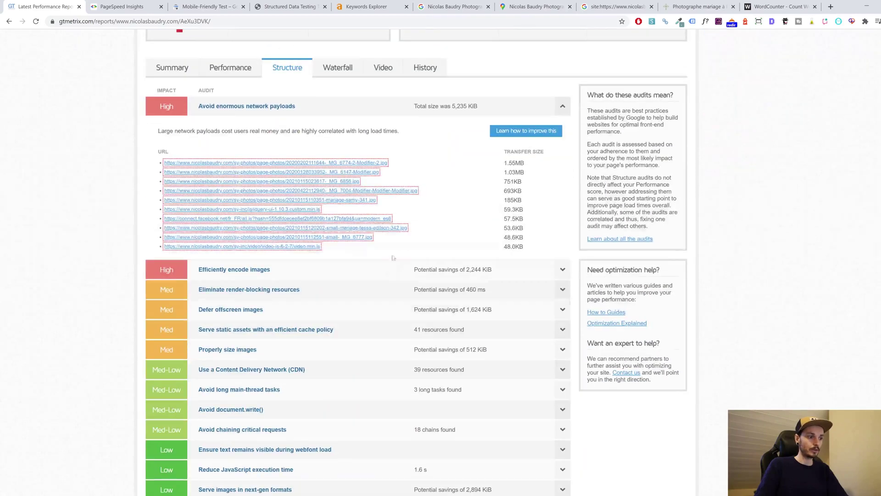
pyautogui.click(556, 269)
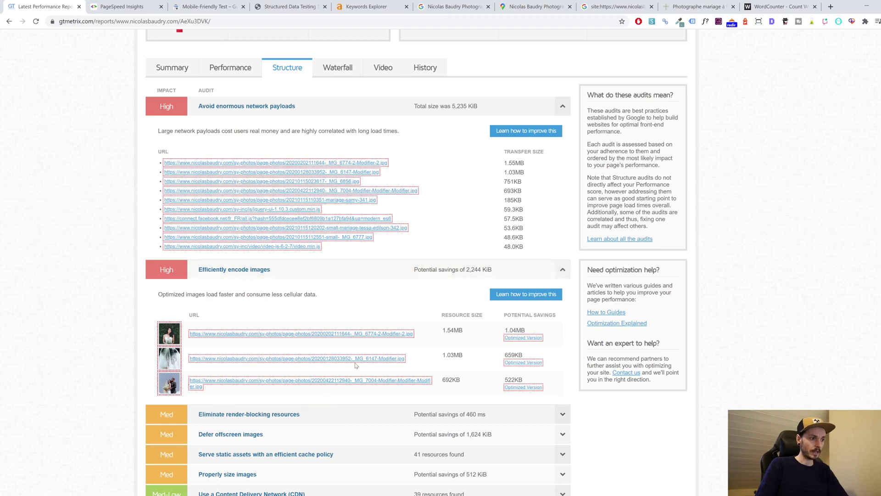
pyautogui.click(482, 271)
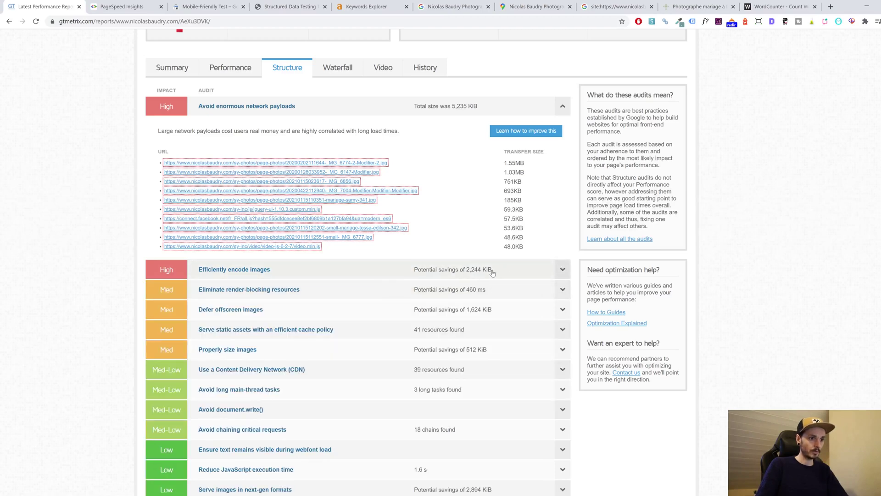
pyautogui.click(490, 292)
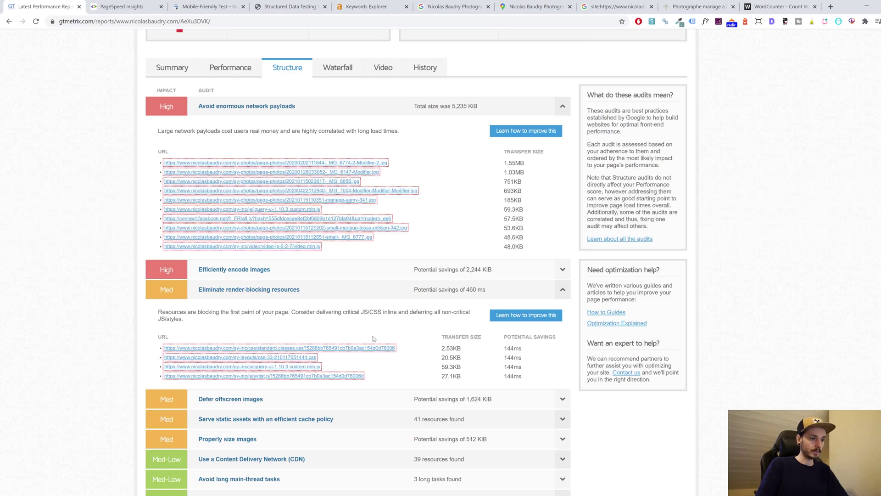
pyautogui.click(563, 290)
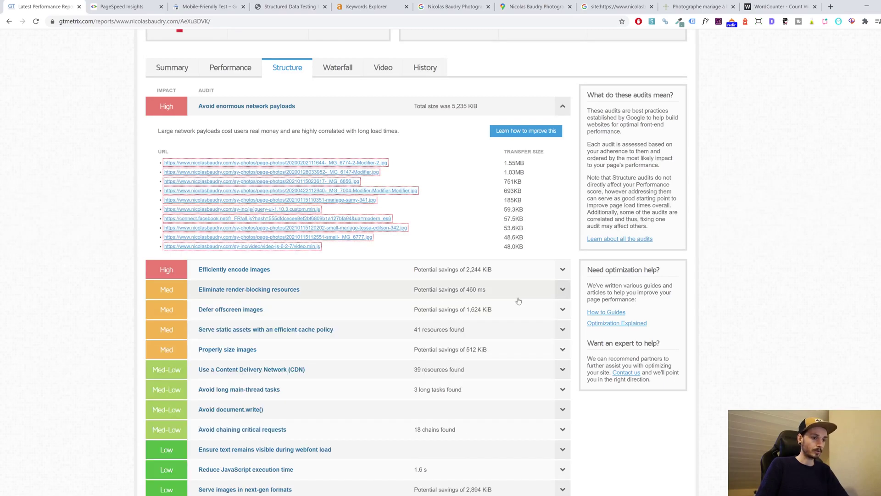
# Read the lazy-loading recommendation in the "Defer offscreen images" audit, and collapse that audit.
pyautogui.click(561, 310)
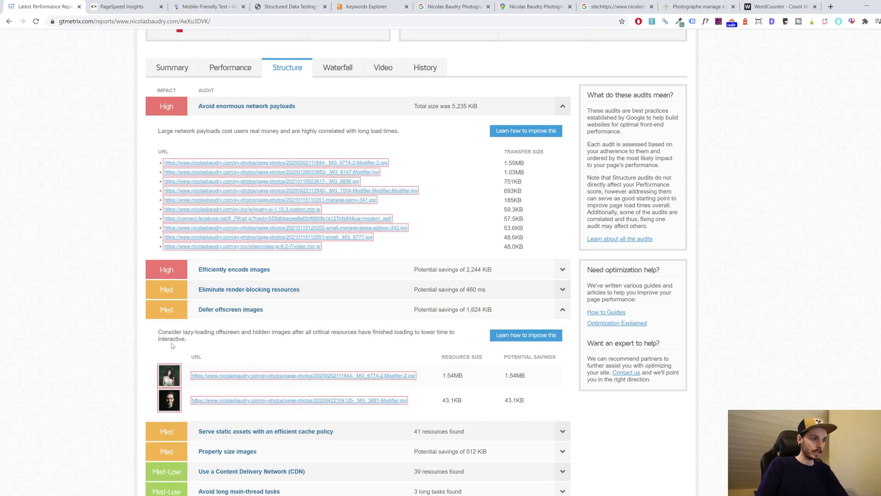
pyautogui.moveTo(157, 332); pyautogui.dragTo(215, 332)
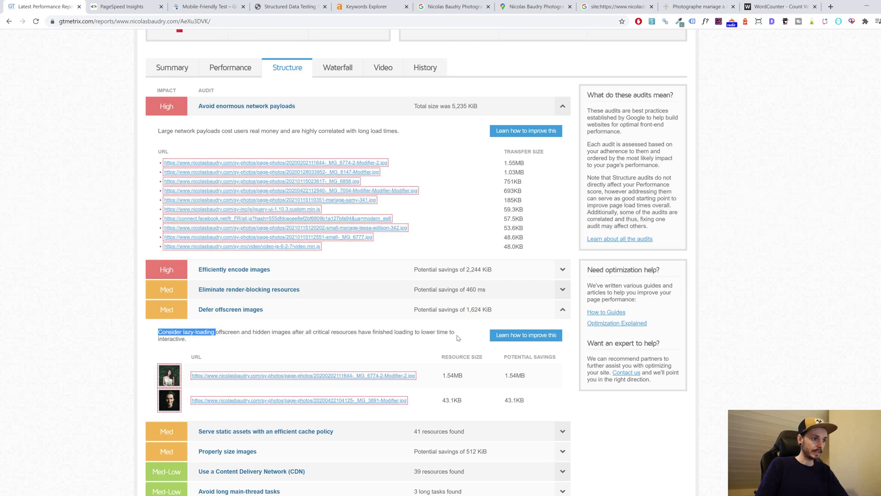
pyautogui.click(563, 310)
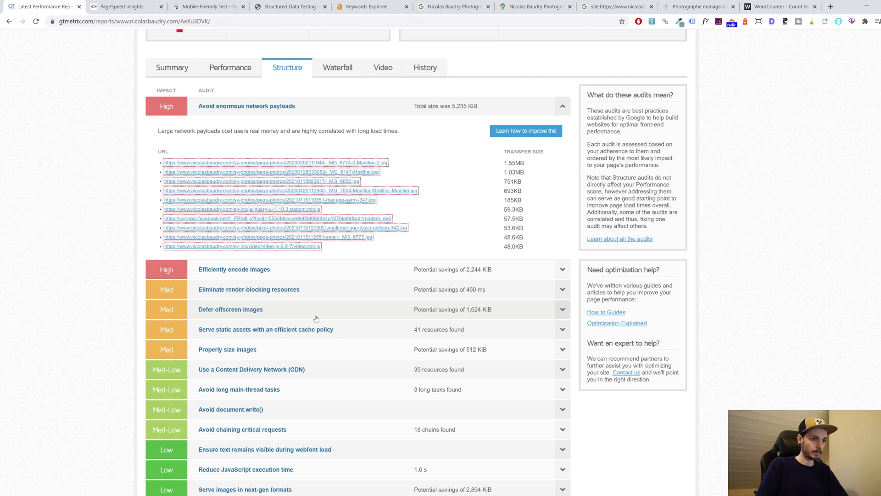
# Skim the remaining structure audits and bring up the report summary with its speed visualization.
pyautogui.scroll(-4, 294, 315)
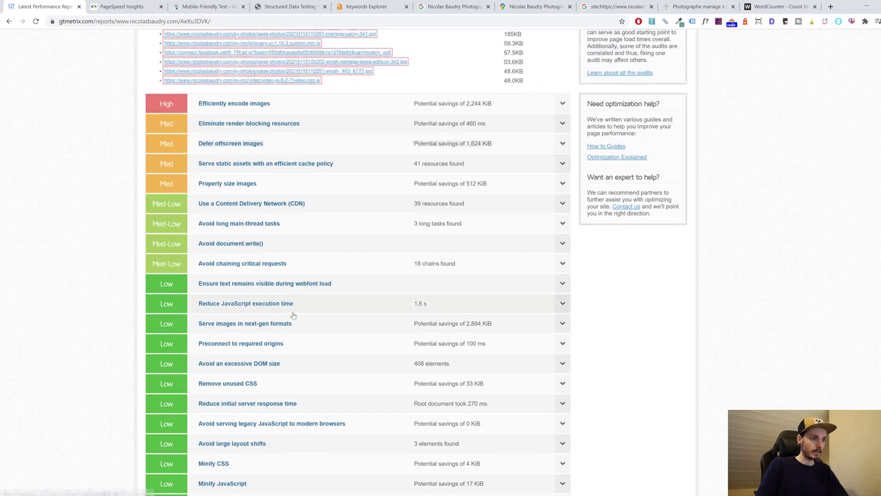
pyautogui.scroll(6, 294, 315)
pyautogui.click(180, 156)
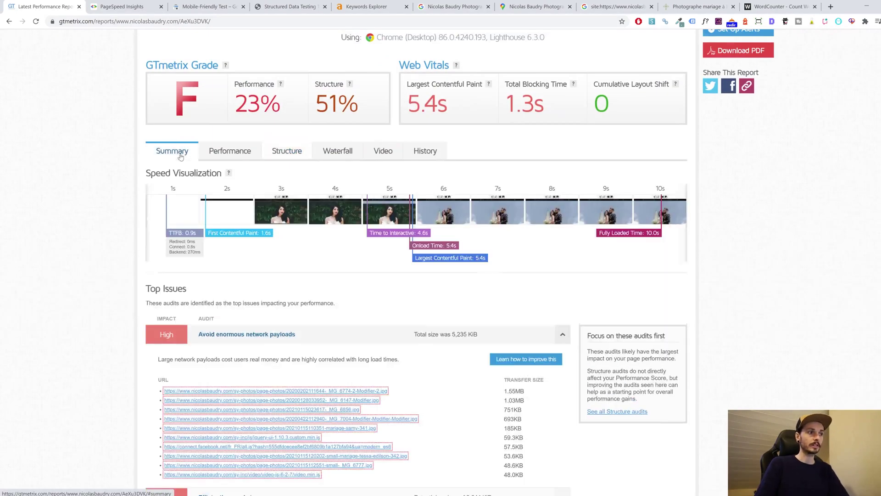
# Switch to the PageSpeed Insights report and compare the site's desktop and mobile scores, ending on the mobile lab data.
pyautogui.click(120, 5)
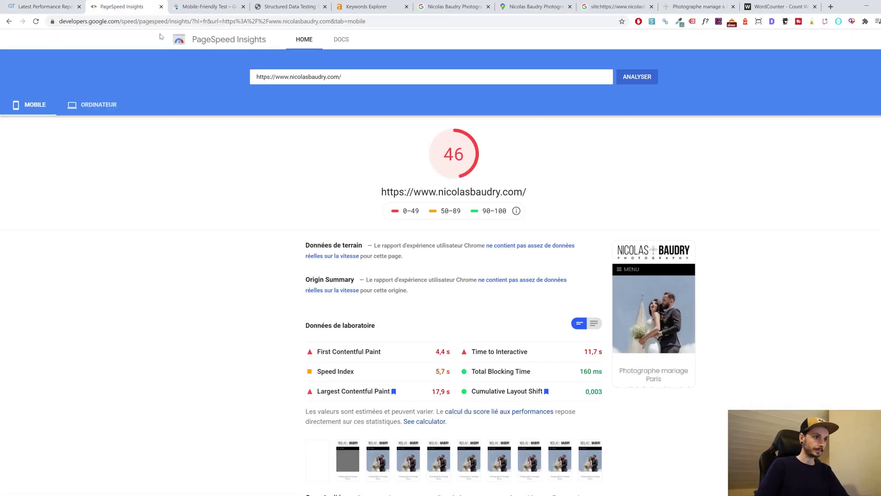
pyautogui.click(101, 107)
pyautogui.click(38, 106)
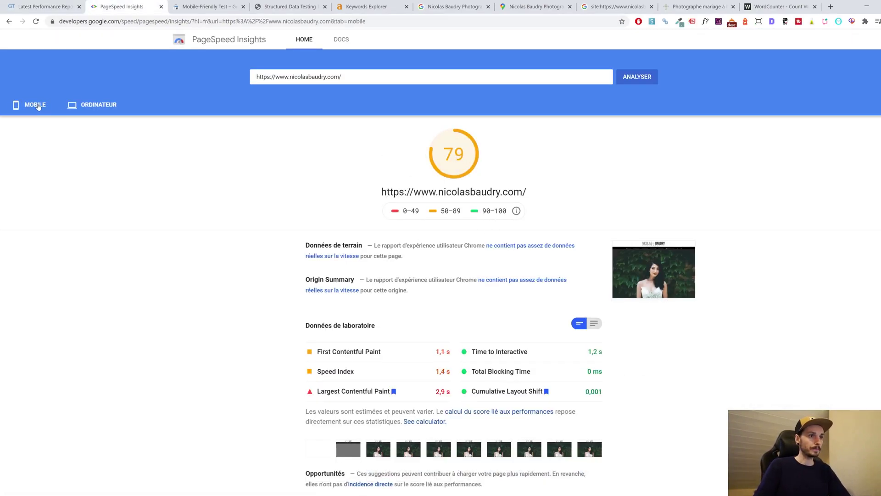
pyautogui.scroll(-3, 489, 254)
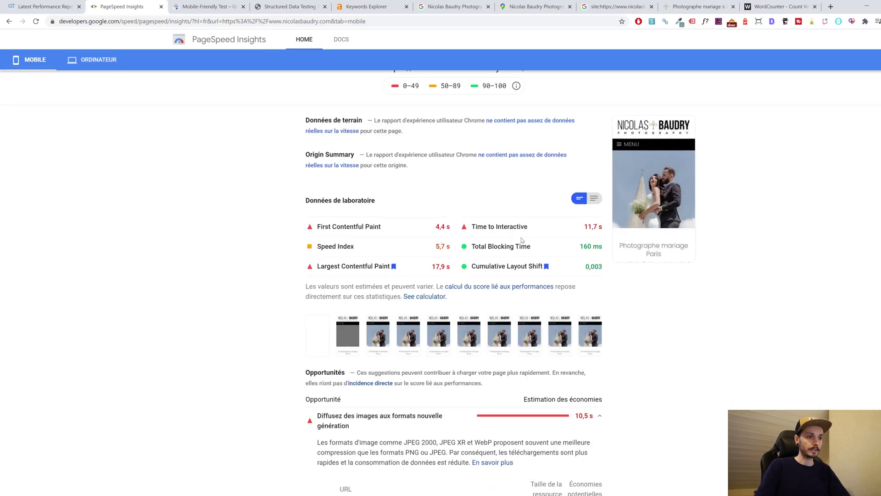
# Examine the mobile opportunity on next-generation image formats, highlighting the recommended JPEG 2000, JPEG XR and WebP formats.
pyautogui.scroll(-5, 522, 239)
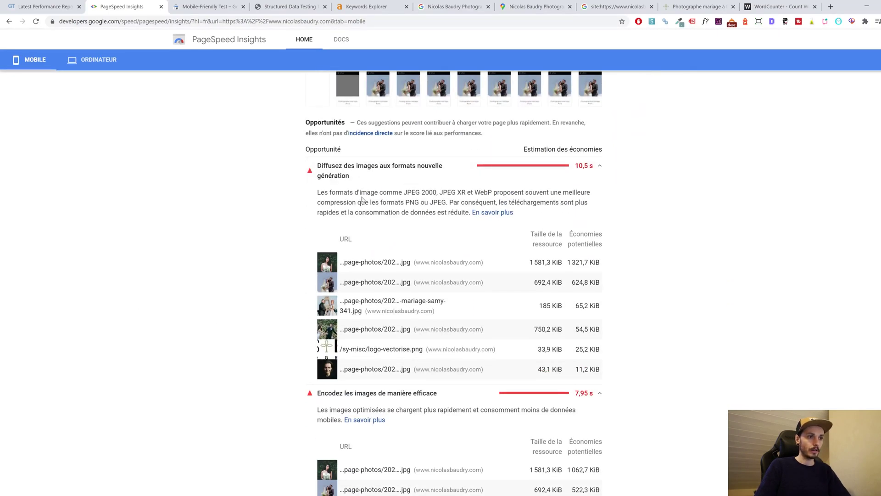
pyautogui.click(590, 167)
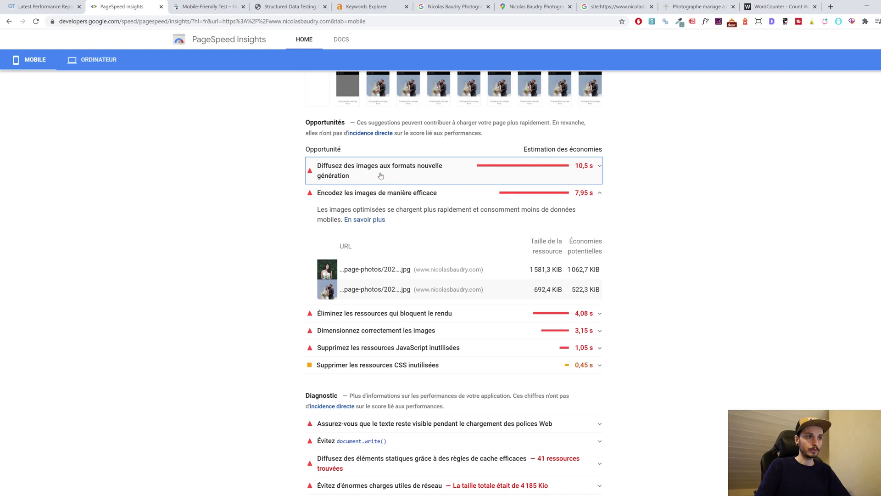
pyautogui.click(583, 168)
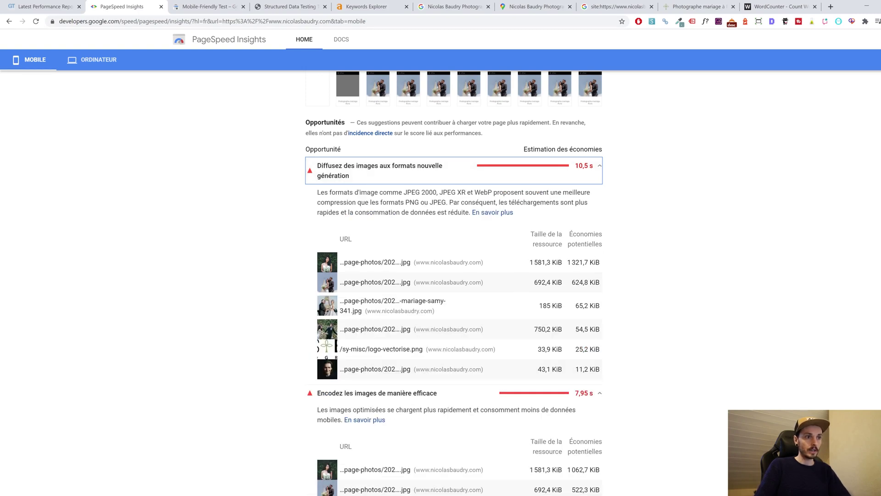
pyautogui.moveTo(403, 193); pyautogui.dragTo(492, 193)
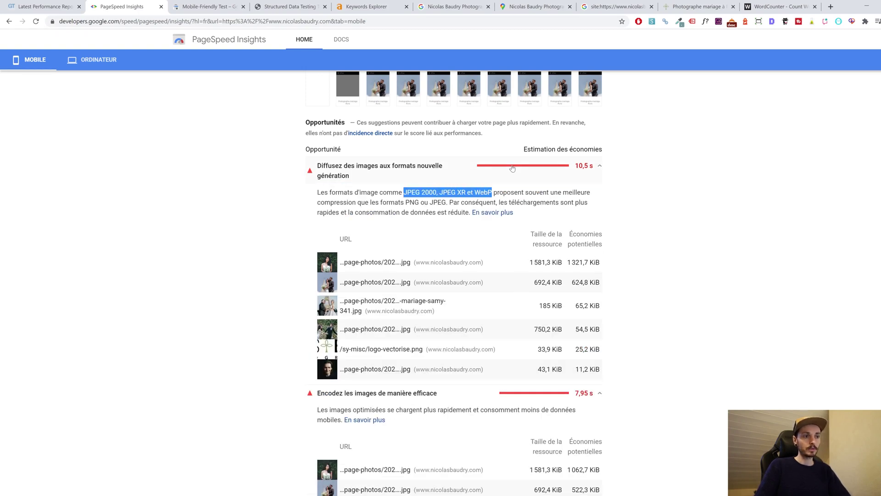
pyautogui.moveTo(513, 169)
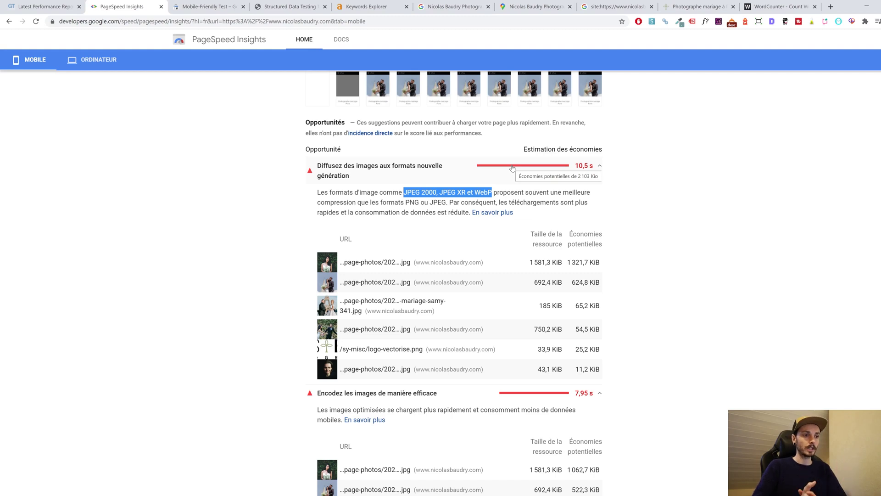
pyautogui.scroll(1, 512, 169)
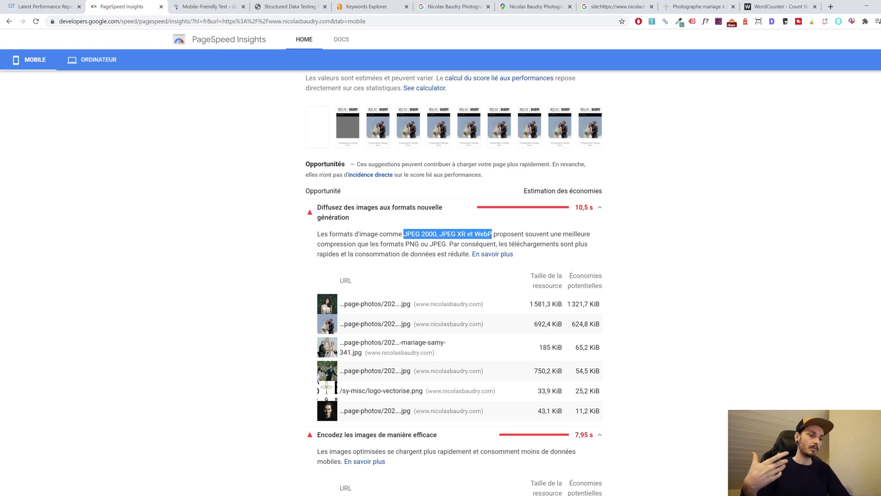
pyautogui.scroll(8, 232, 159)
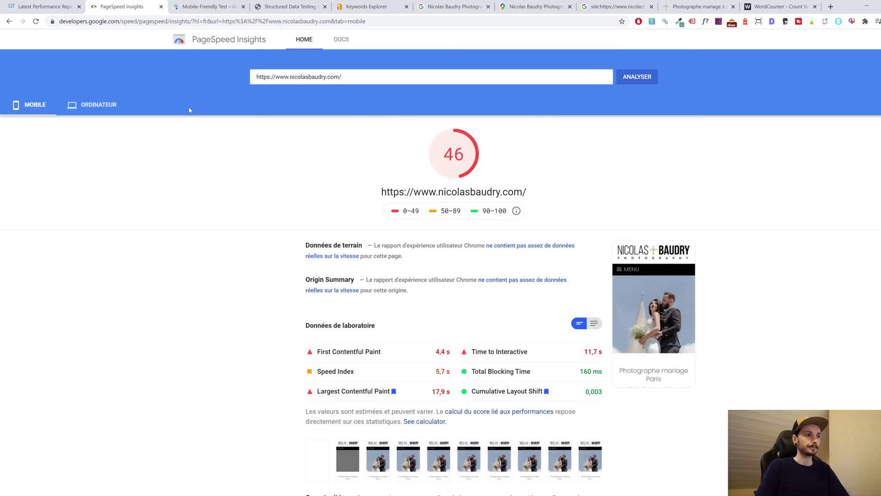
# Switch to the Mobile-Friendly Test and check the site's result and rendered page.
pyautogui.click(201, 5)
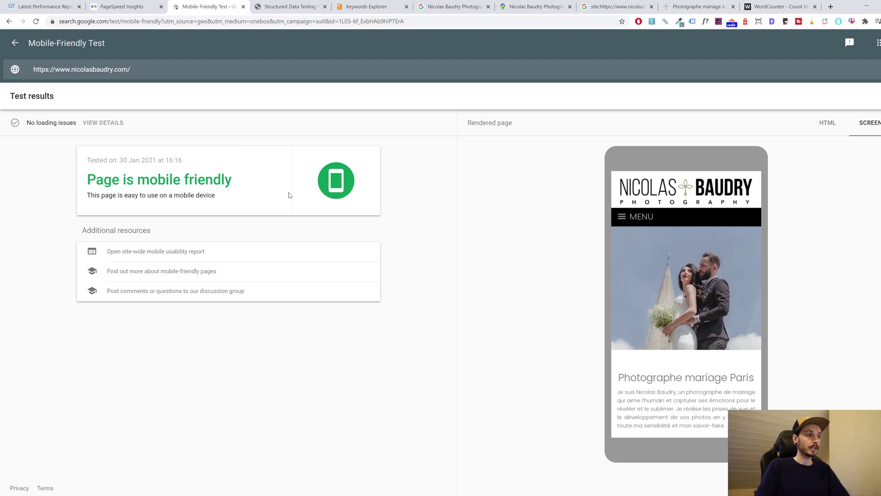
# Switch to the Structured Data Testing Tool and inspect the full meta keywords line in the homepage's source code.
pyautogui.click(280, 7)
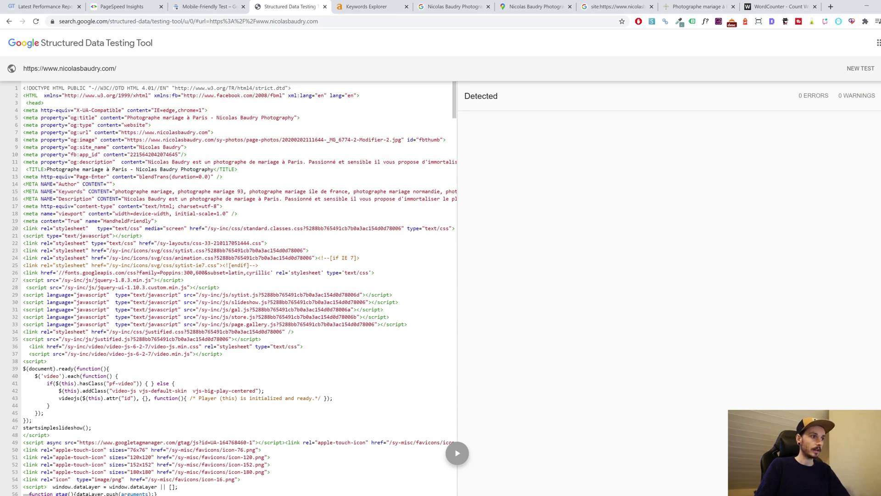
pyautogui.moveTo(23, 191); pyautogui.dragTo(453, 196)
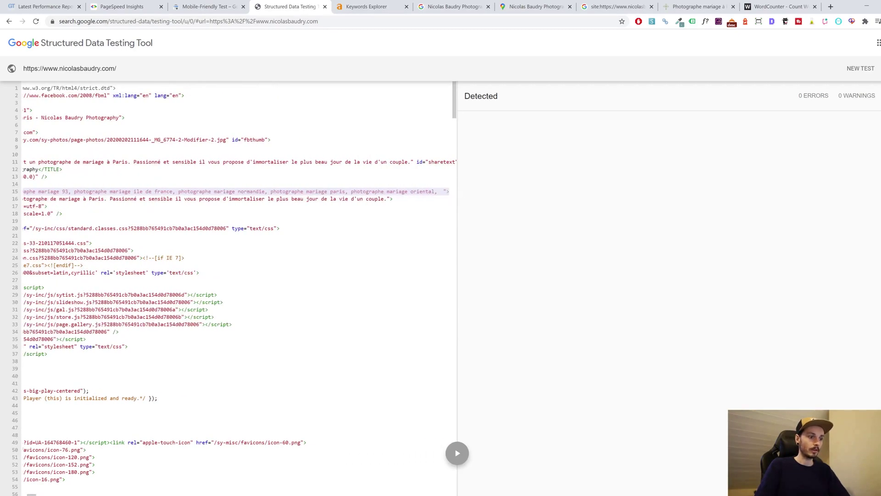
pyautogui.moveTo(297, 191); pyautogui.dragTo(139, 192)
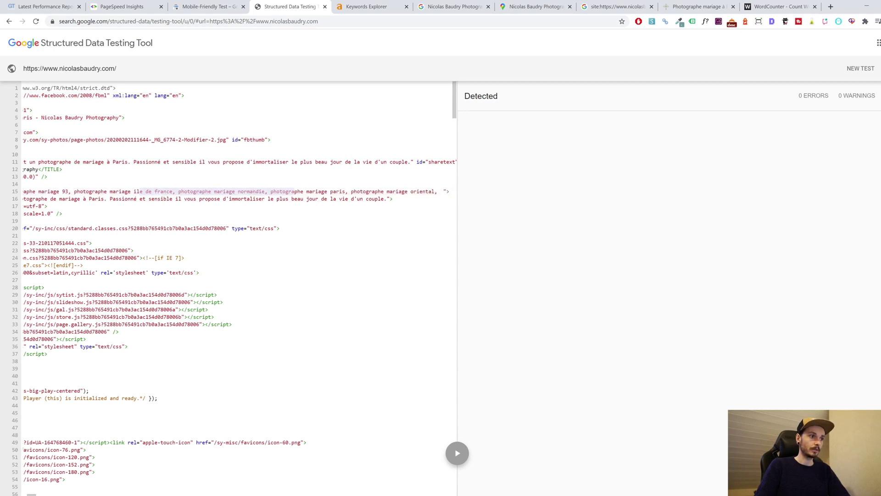
pyautogui.doubleClick(138, 191)
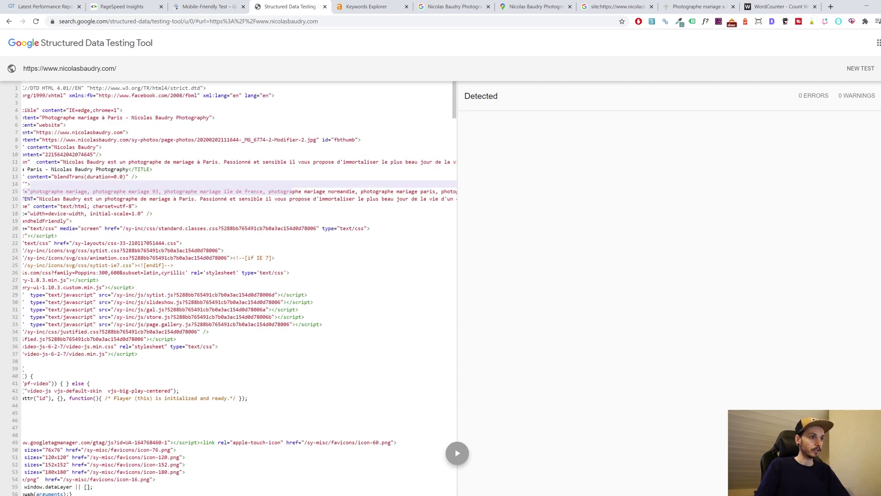
pyautogui.click(293, 192)
pyautogui.moveTo(133, 192); pyautogui.dragTo(23, 191)
pyautogui.click(116, 184)
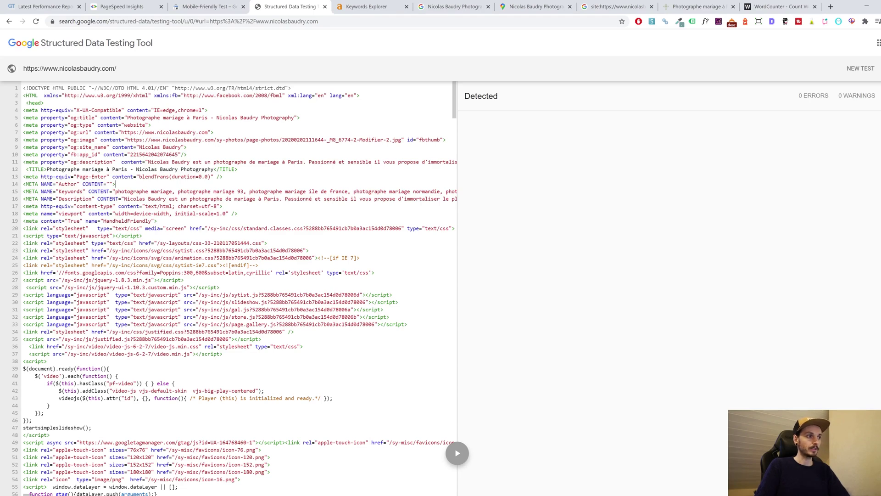
# Switch to Ahrefs Keywords Explorer and open the overview for the keyword "photographe mariage paris".
pyautogui.click(364, 6)
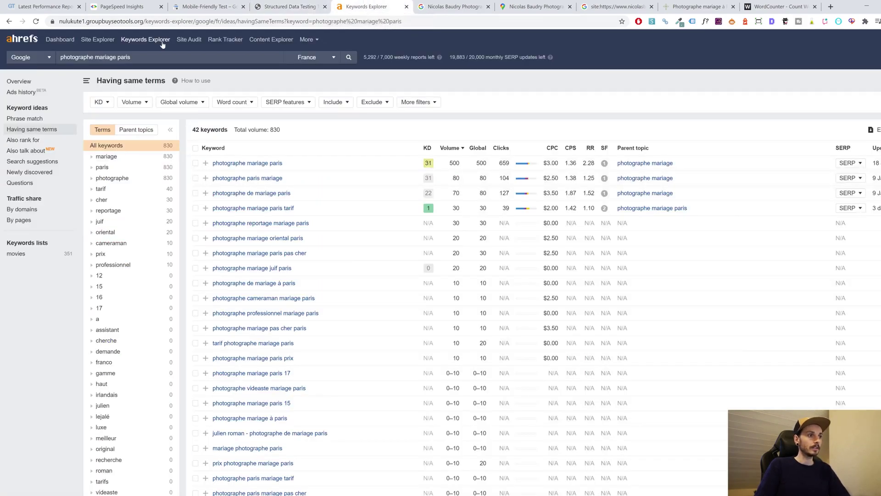
pyautogui.click(17, 81)
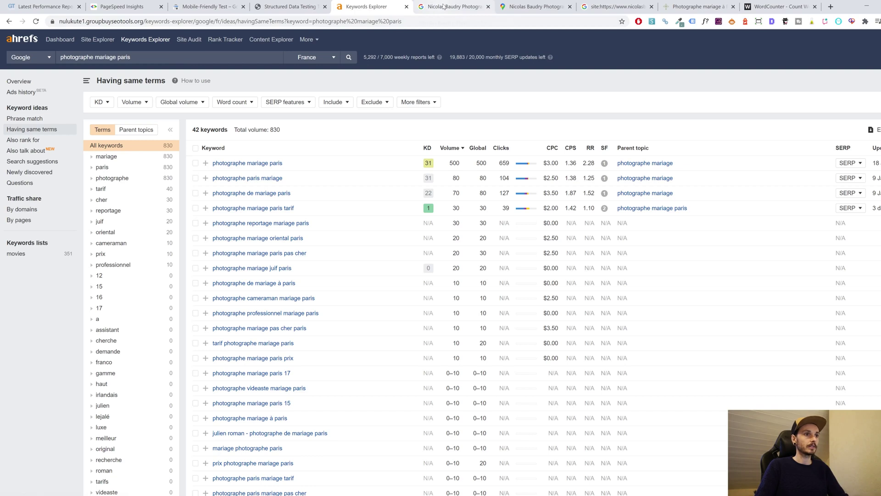
pyautogui.click(23, 83)
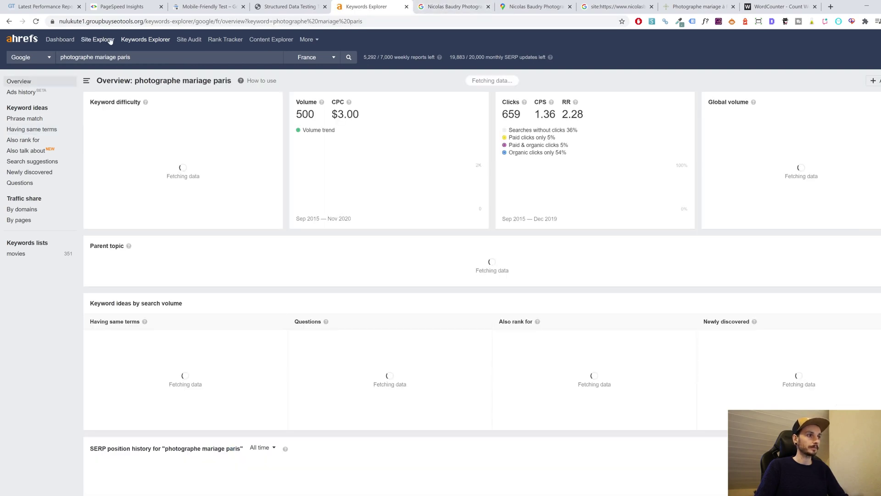
# Copy the photographer's homepage URL from the website's open page.
pyautogui.click(449, 11)
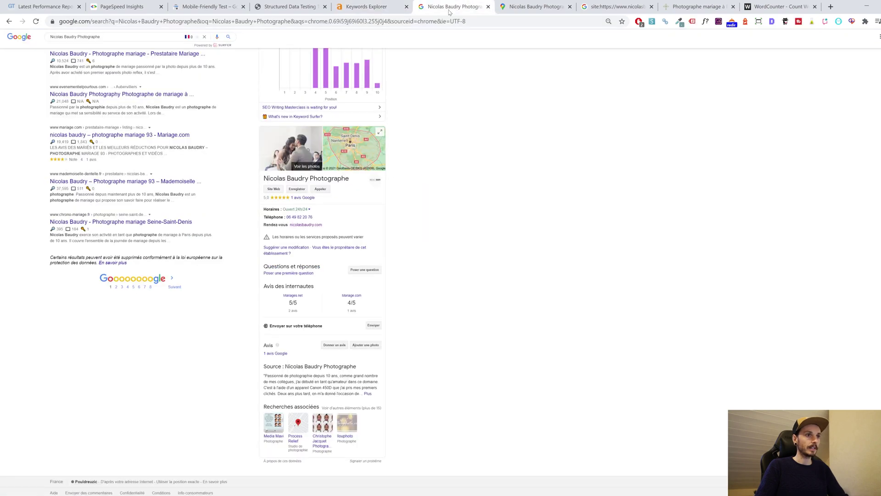
pyautogui.click(615, 6)
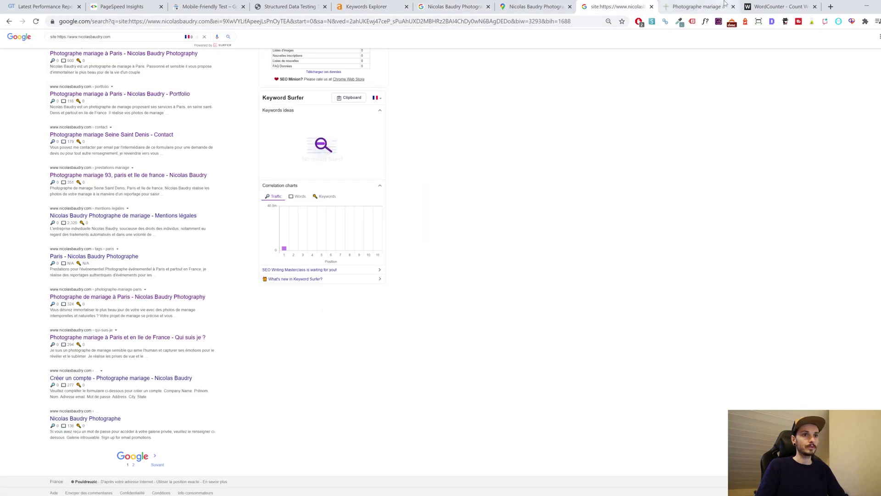
pyautogui.click(698, 6)
pyautogui.click(169, 19)
pyautogui.hotkey('ctrl', 'c')
pyautogui.click(284, 6)
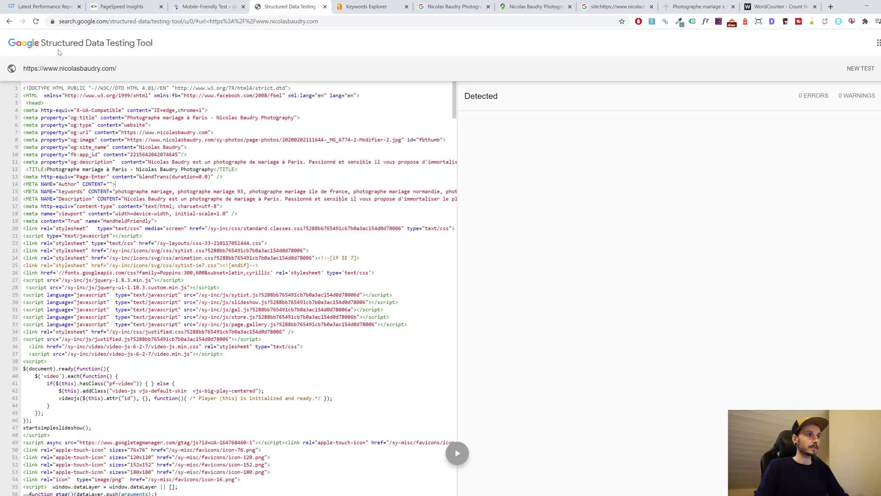
# Switch to Ahrefs Site Explorer and analyse the copied homepage URL with http + https and the *.domain/* mode.
pyautogui.click(375, 4)
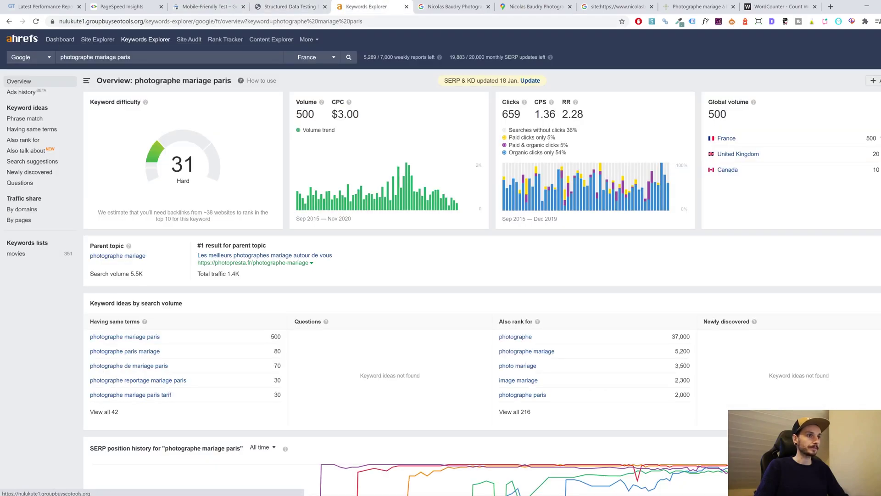
pyautogui.click(98, 40)
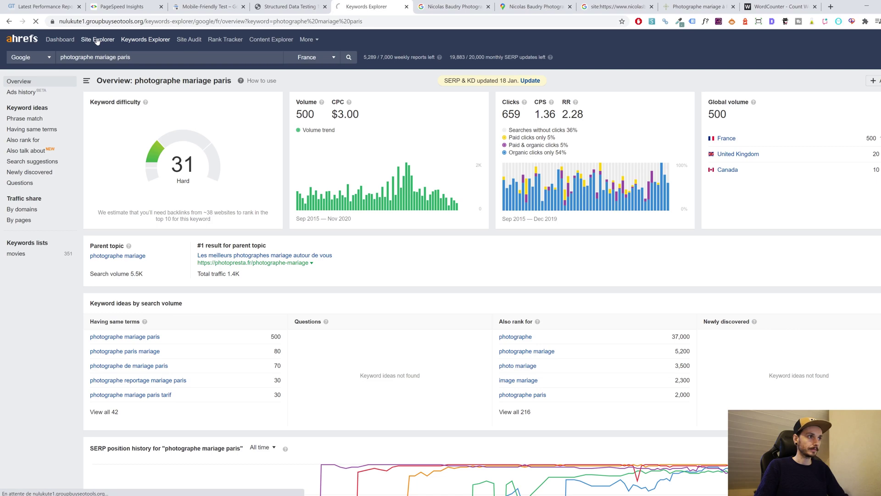
pyautogui.hotkey('ctrl', 'v')
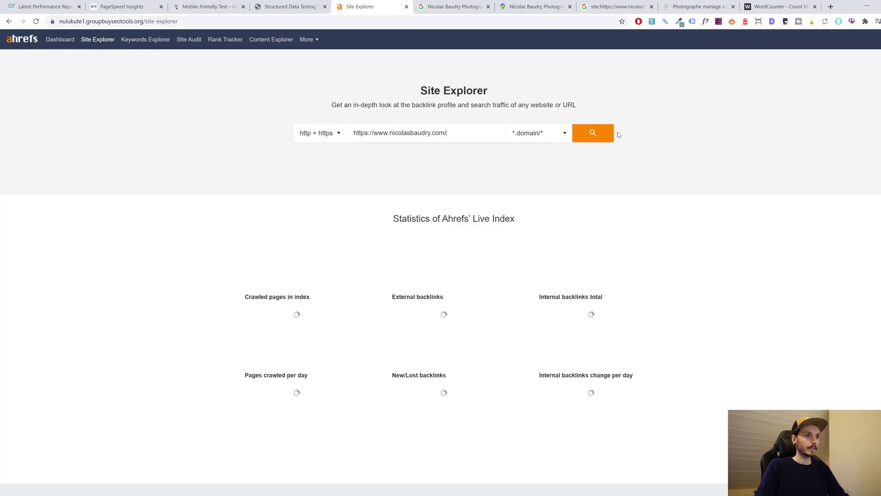
pyautogui.click(594, 138)
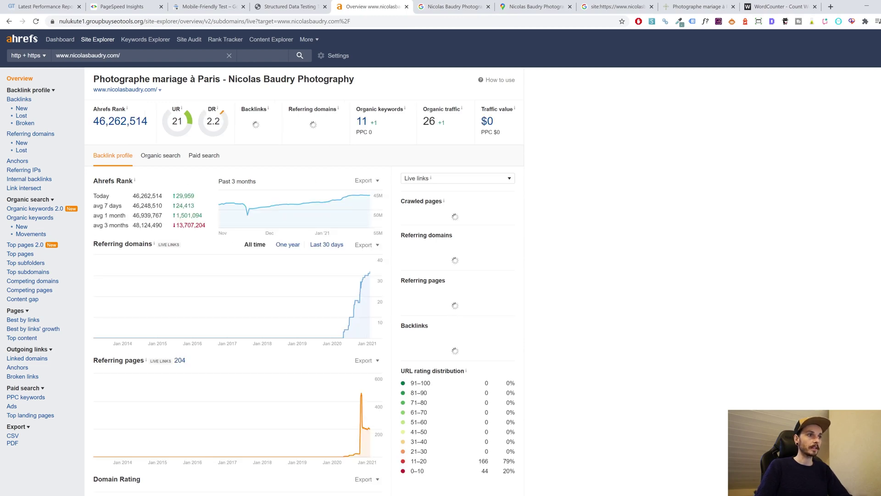
# Highlight "Photographe mariage à Paris" in the site's title and review the backlink profile metrics and history charts.
pyautogui.moveTo(220, 79); pyautogui.dragTo(101, 74)
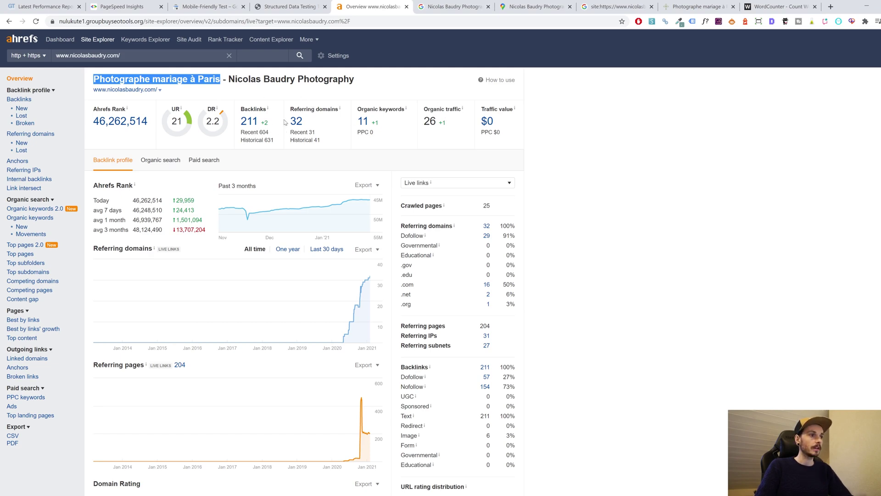
pyautogui.scroll(-3, 465, 123)
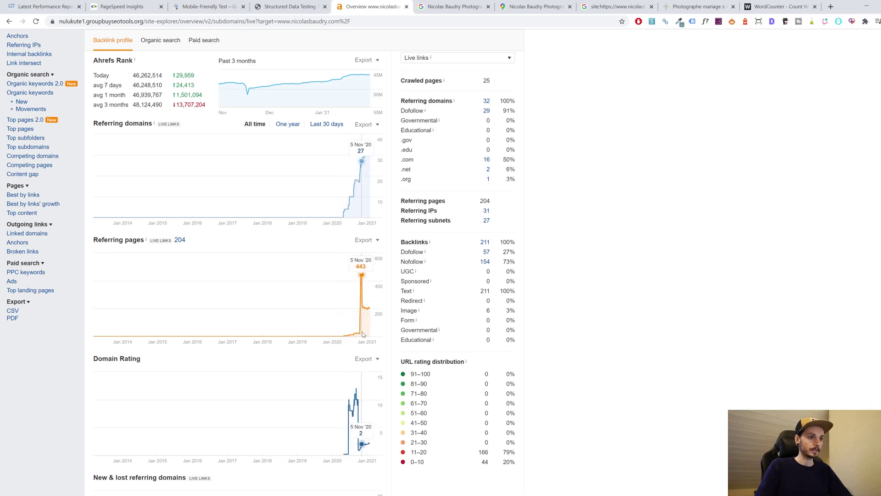
pyautogui.scroll(-3, 360, 330)
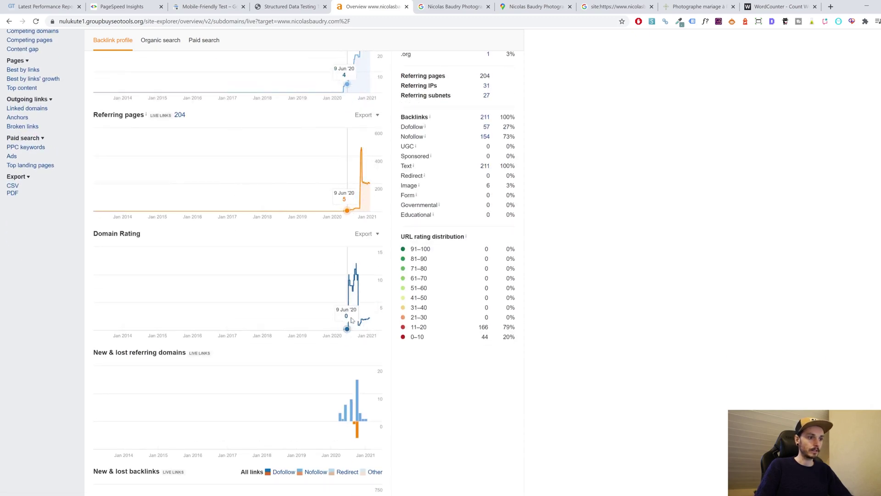
pyautogui.scroll(5, 357, 314)
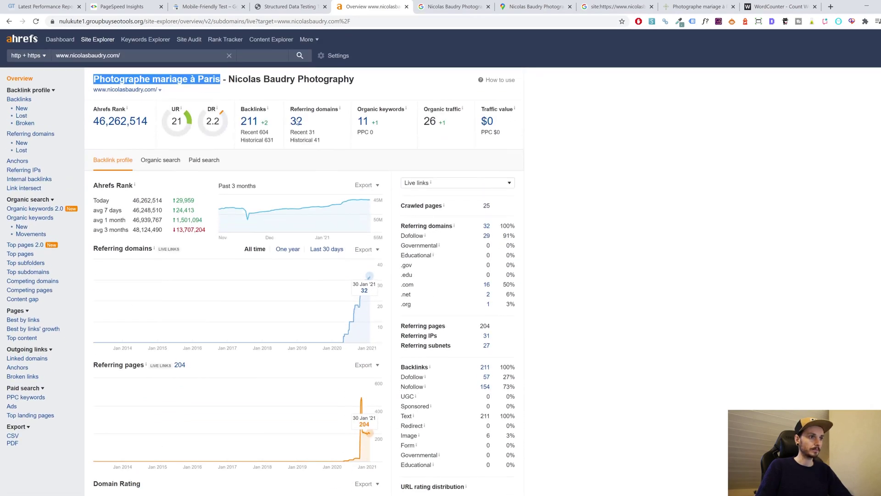
# Open the list of referring domains and sort it by Domain Rating from highest to lowest.
pyautogui.click(296, 122)
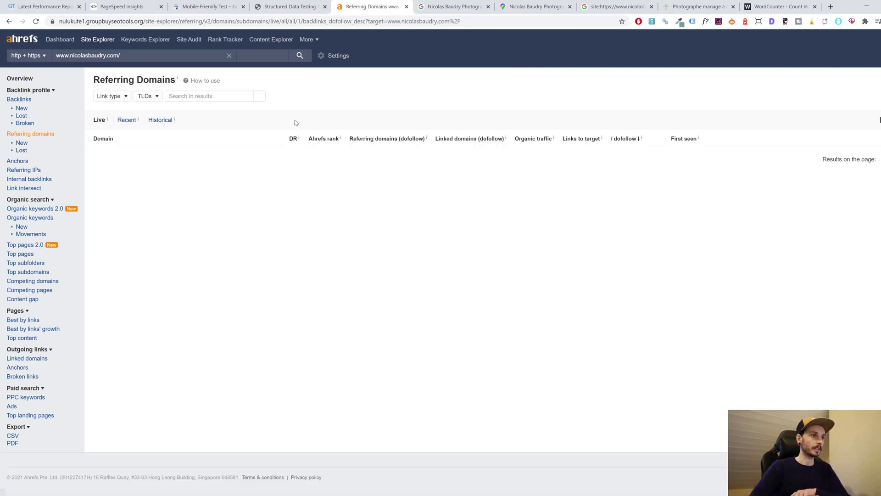
pyautogui.moveTo(204, 141)
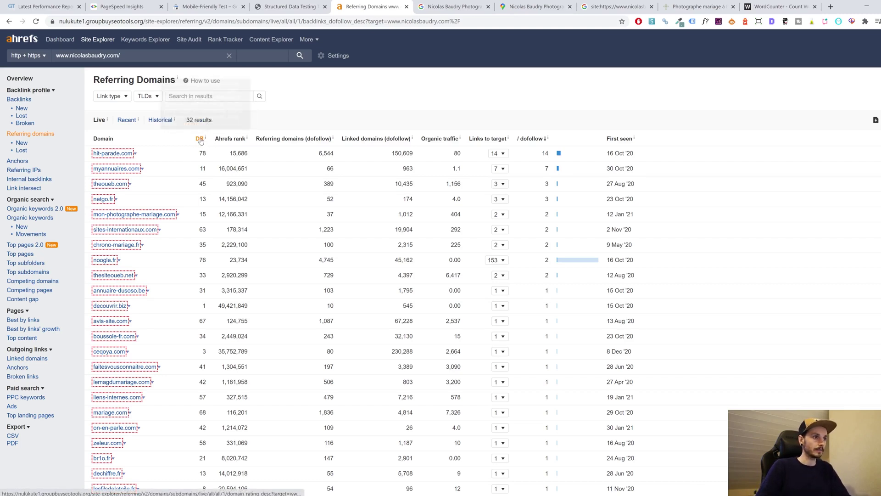
pyautogui.click(199, 139)
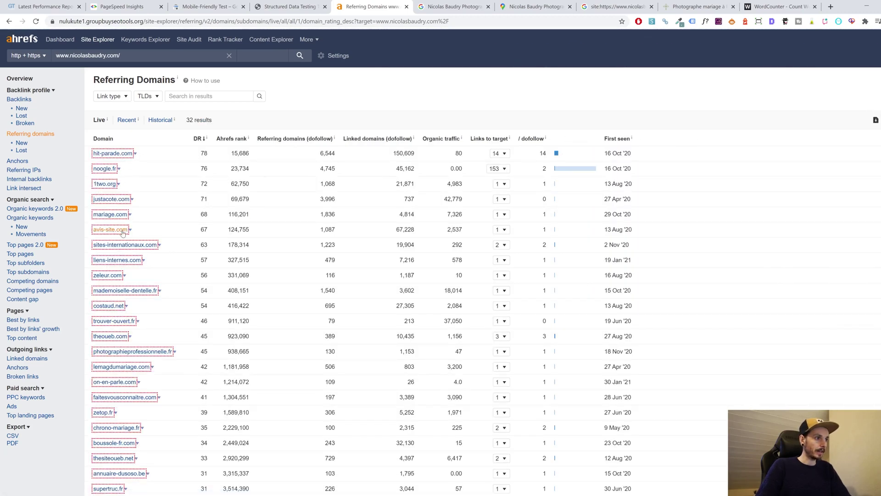
# Review the referring domains down to the end of the list and inspect the backlink details for mademoiselle-dentelle.fr.
pyautogui.scroll(-1, 129, 262)
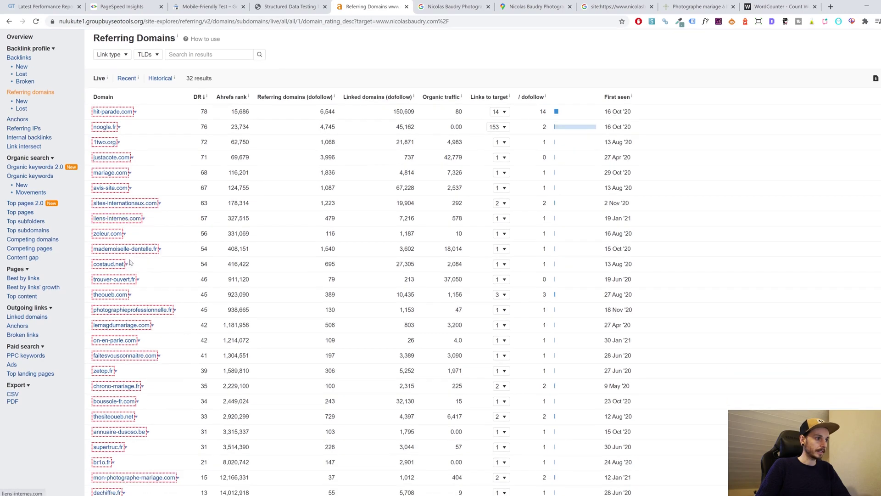
pyautogui.scroll(-2, 140, 248)
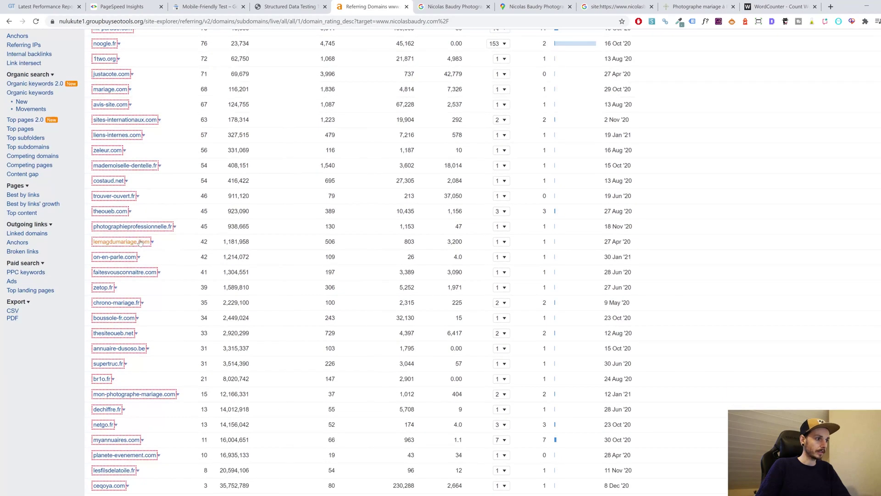
pyautogui.scroll(-2, 124, 225)
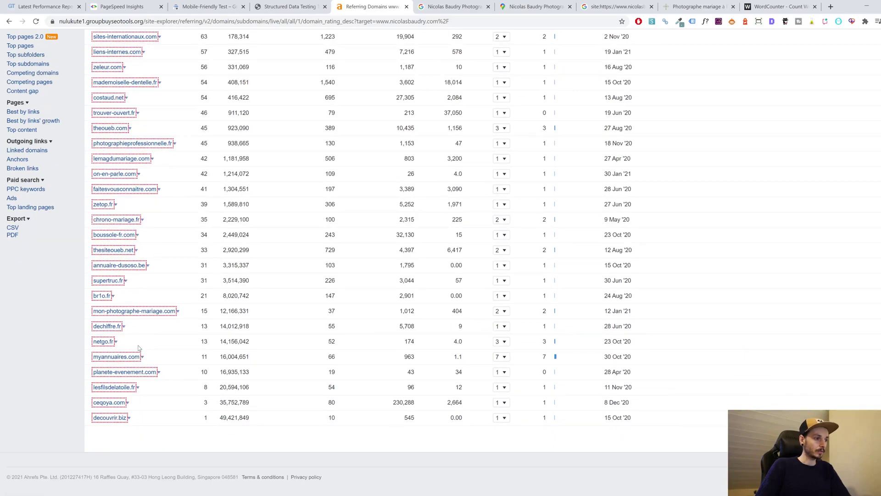
pyautogui.scroll(2, 130, 349)
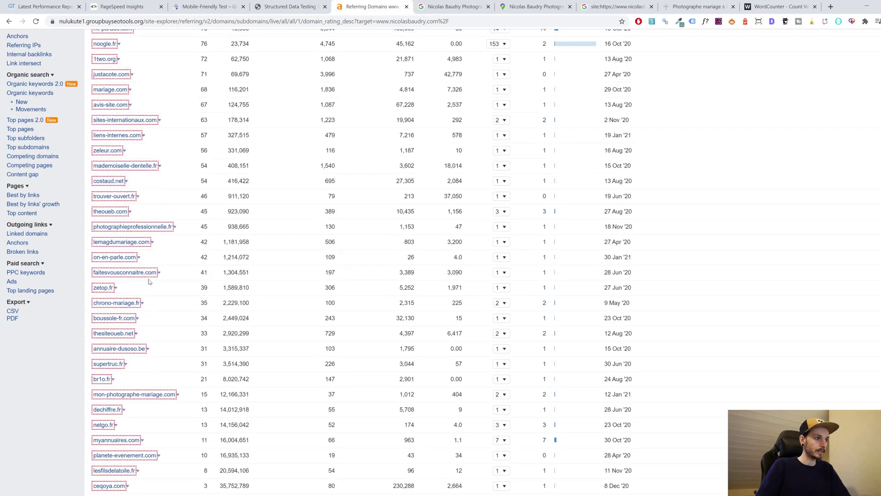
pyautogui.click(503, 167)
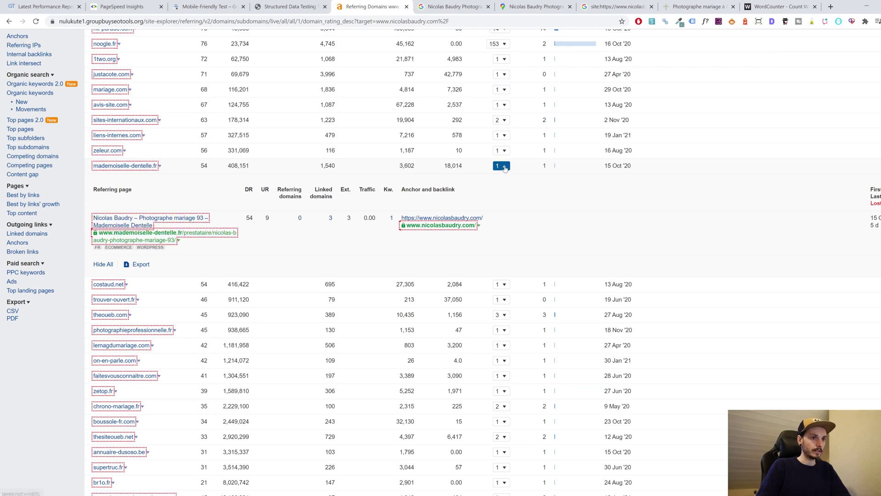
pyautogui.scroll(3, 152, 156)
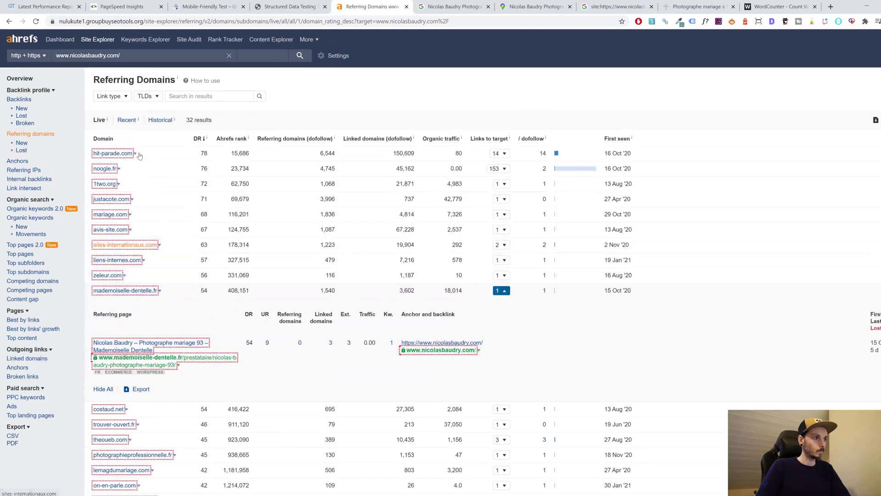
pyautogui.click(505, 292)
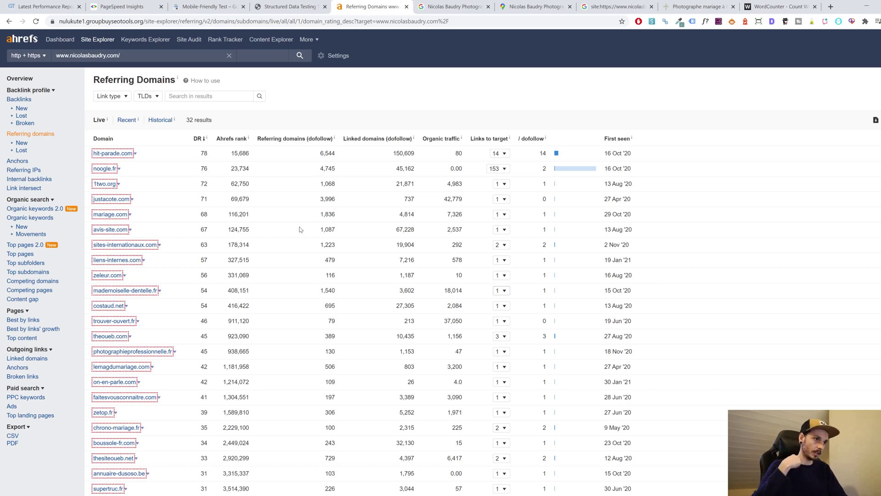
pyautogui.scroll(-3, 117, 145)
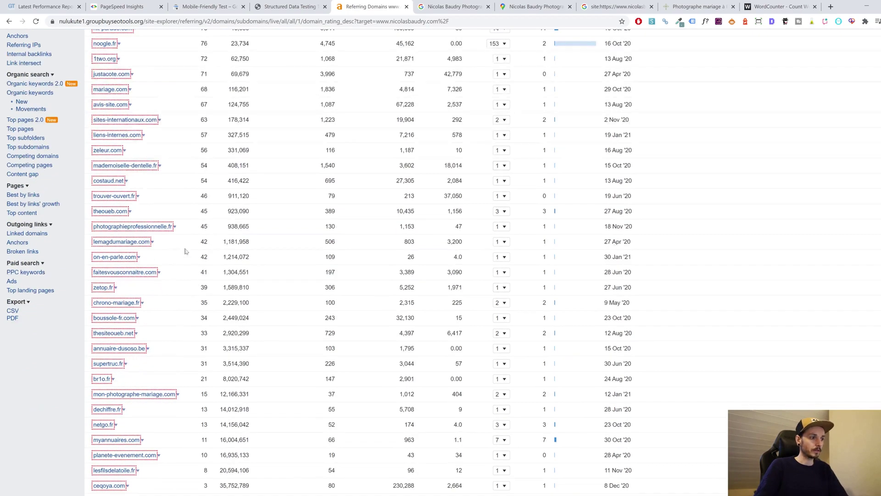
pyautogui.scroll(-2, 174, 271)
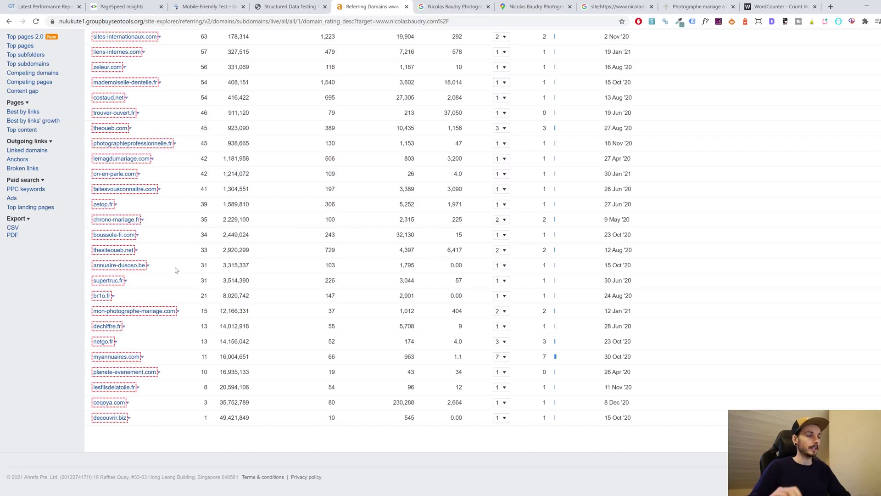
pyautogui.scroll(3, 141, 240)
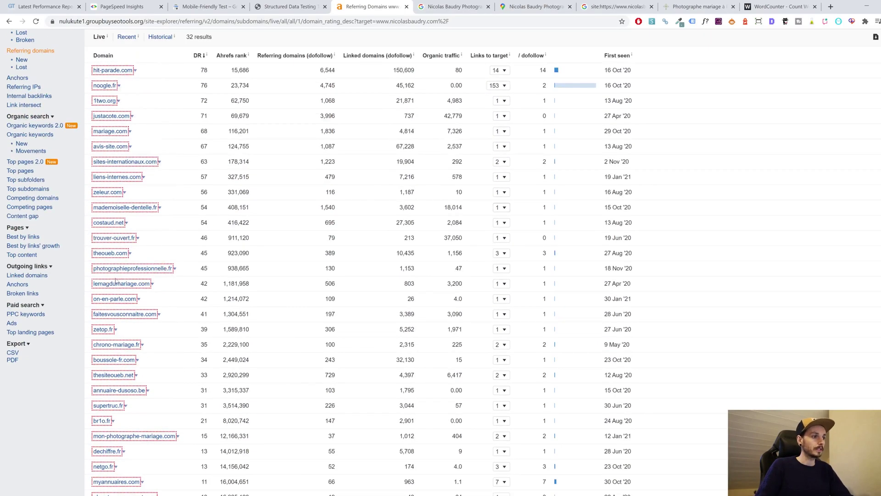
pyautogui.scroll(2, 147, 254)
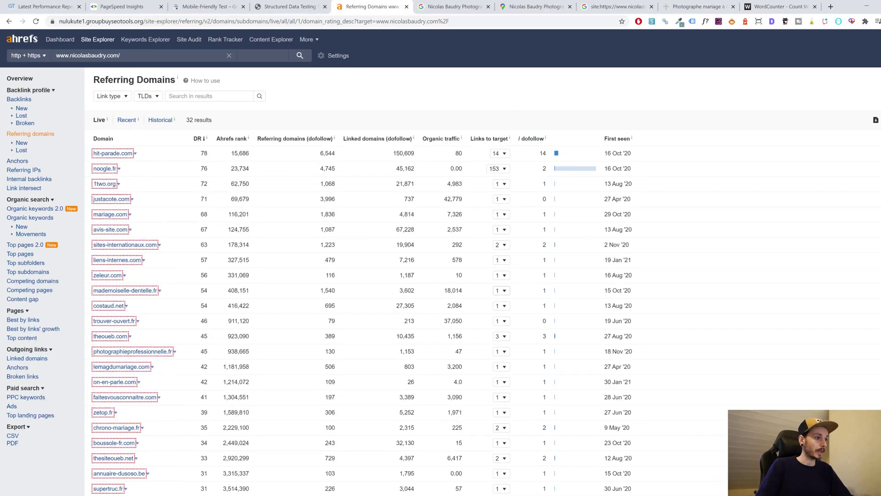
# Return to the site overview and open its organic keywords report for France.
pyautogui.click(19, 78)
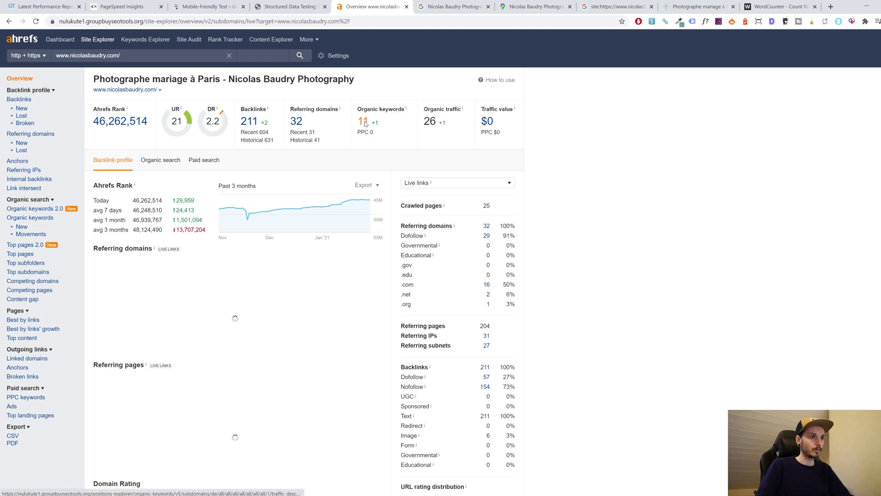
pyautogui.click(363, 121)
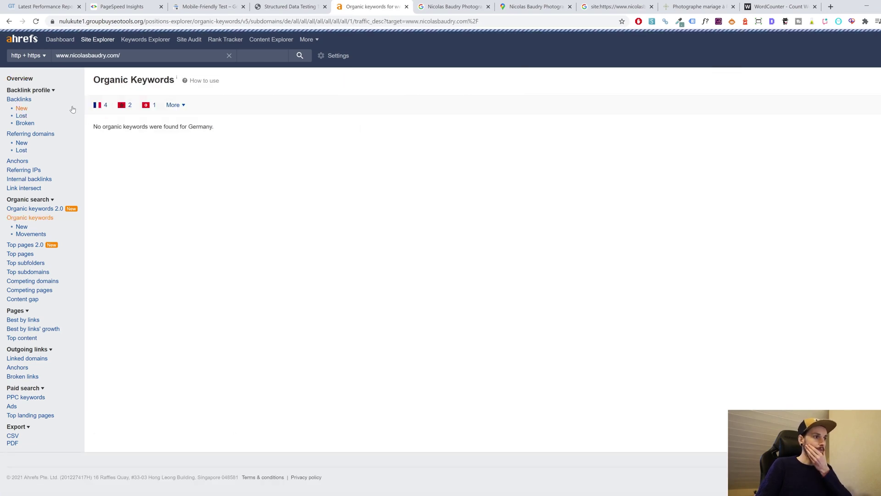
pyautogui.click(100, 105)
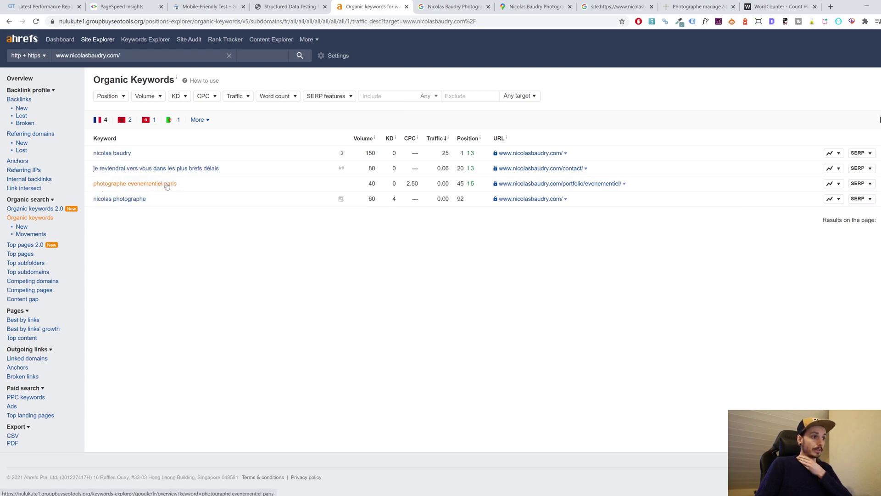
# Check the ranking position of "photographe evenementiel paris" and the search volume of the photographer's name keyword, highlighting both values.
pyautogui.moveTo(476, 184); pyautogui.dragTo(452, 185)
pyautogui.doubleClick(460, 183)
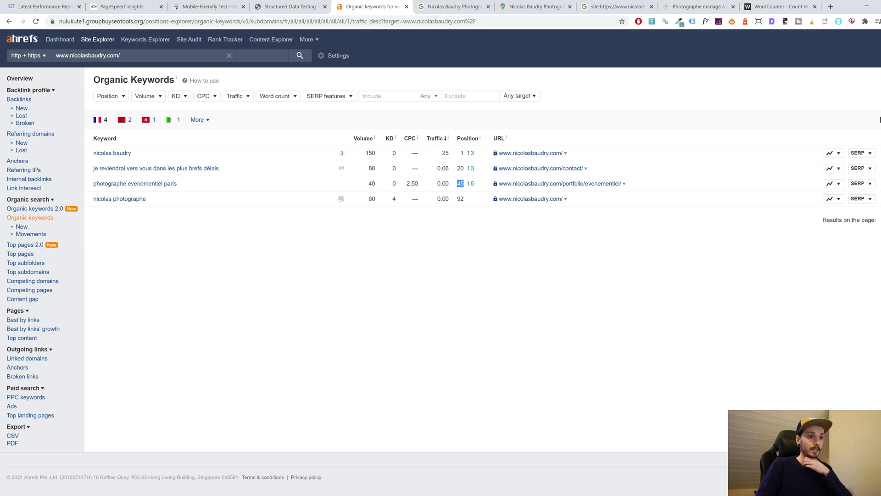
pyautogui.click(203, 159)
pyautogui.moveTo(134, 153); pyautogui.dragTo(113, 153)
pyautogui.moveTo(365, 152); pyautogui.dragTo(396, 153)
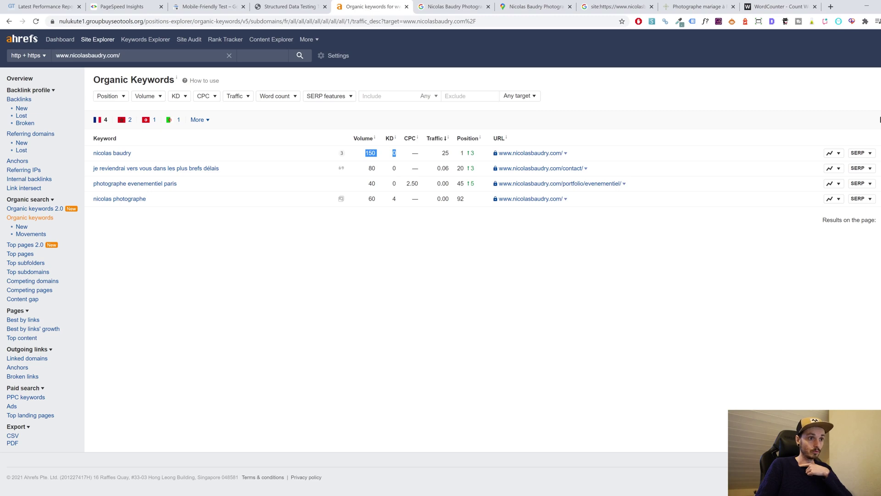
pyautogui.click(385, 152)
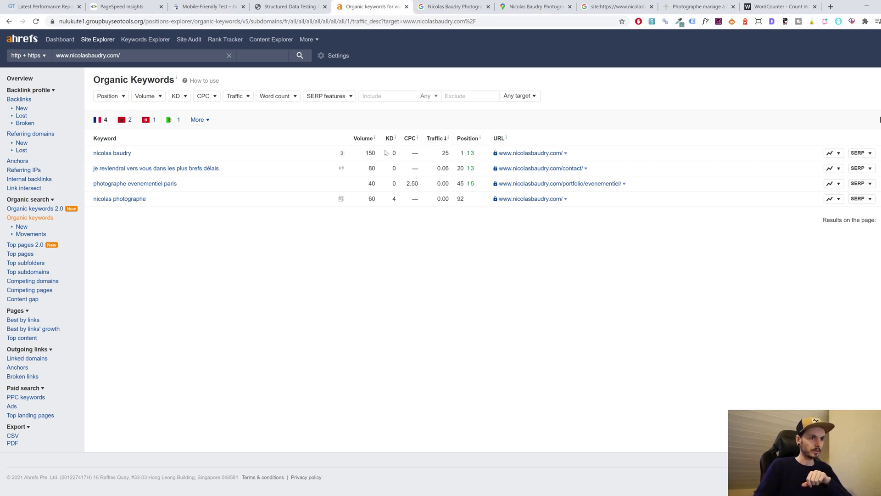
pyautogui.moveTo(376, 153); pyautogui.dragTo(368, 153)
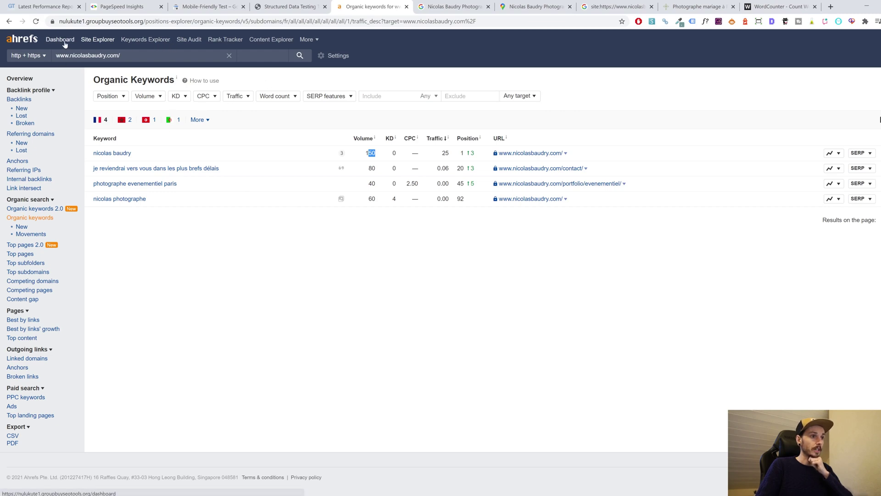
# Switch to the Google results for the photographer's name and examine the organic listings and the business profile.
pyautogui.click(454, 6)
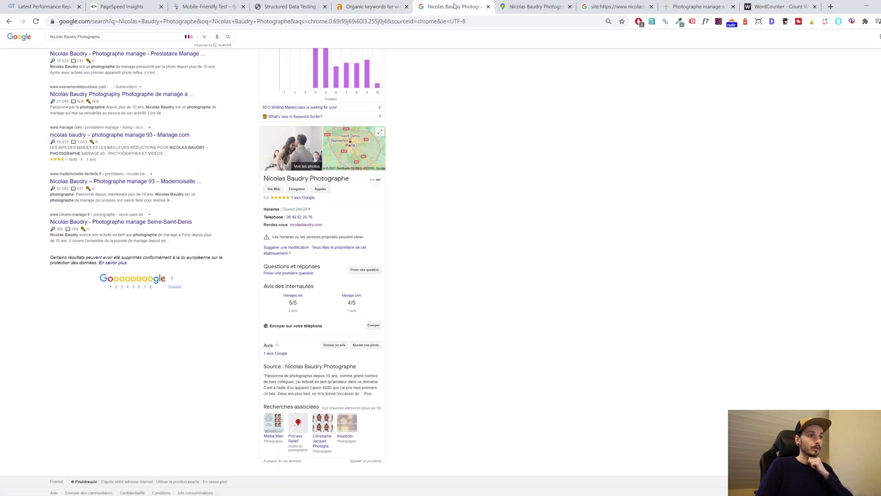
pyautogui.scroll(5, 424, 268)
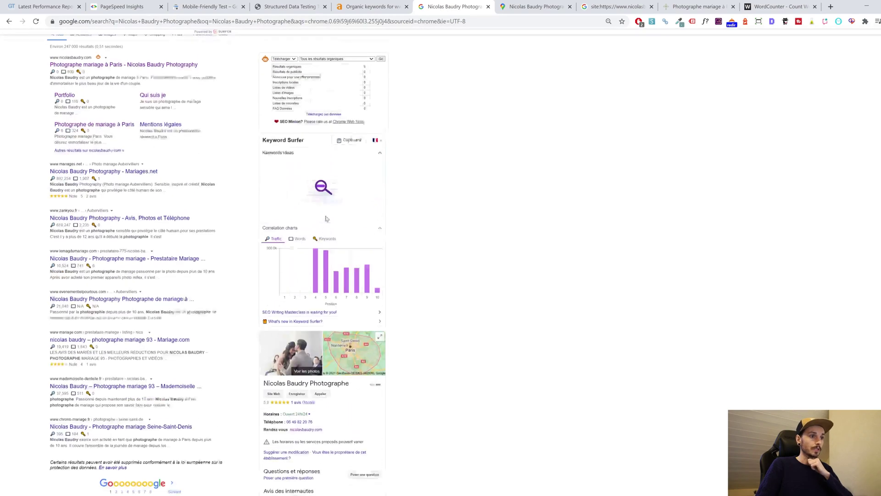
pyautogui.scroll(-5, 423, 268)
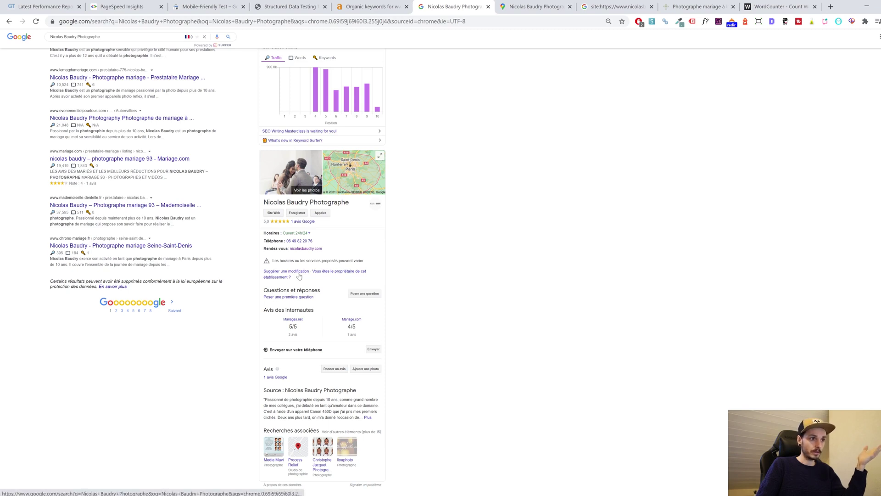
# Open and cancel the business profile's question form, and read its Google review in full before closing it.
pyautogui.click(377, 296)
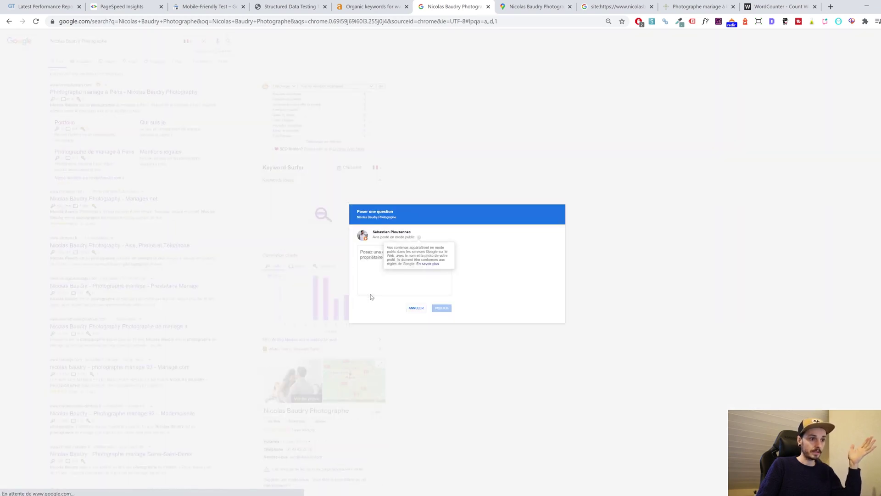
pyautogui.click(417, 308)
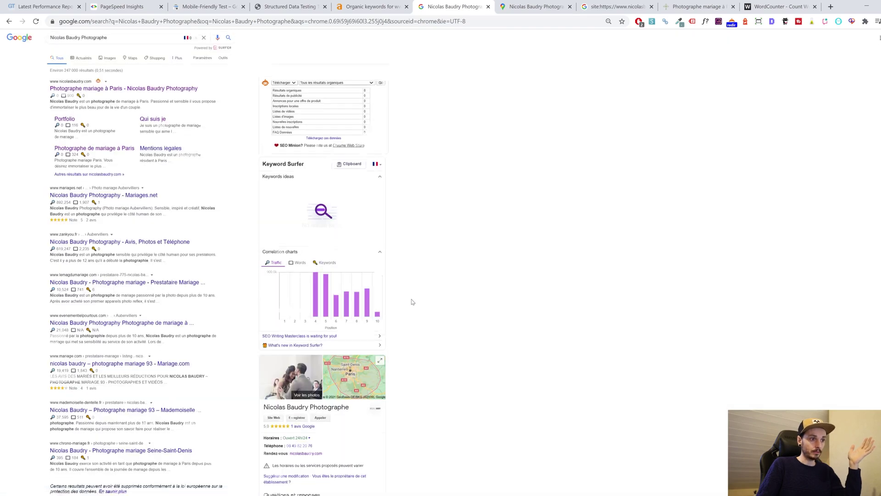
pyautogui.scroll(-5, 404, 298)
pyautogui.click(280, 354)
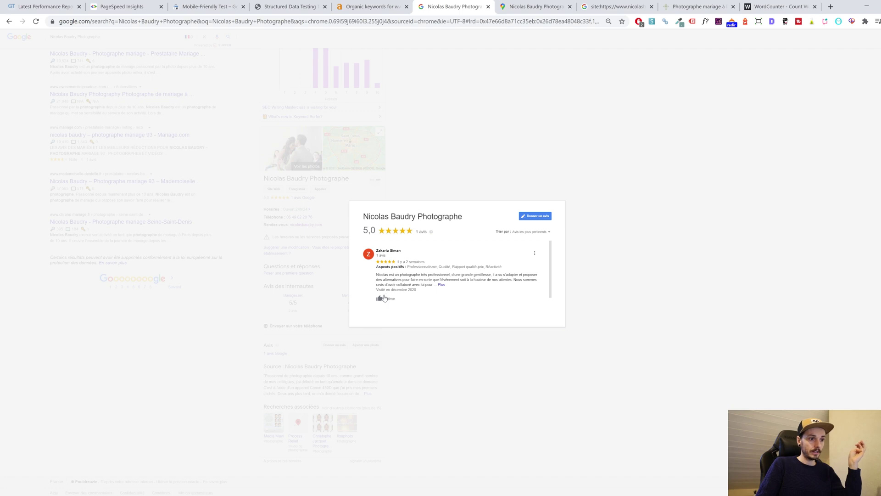
pyautogui.click(441, 285)
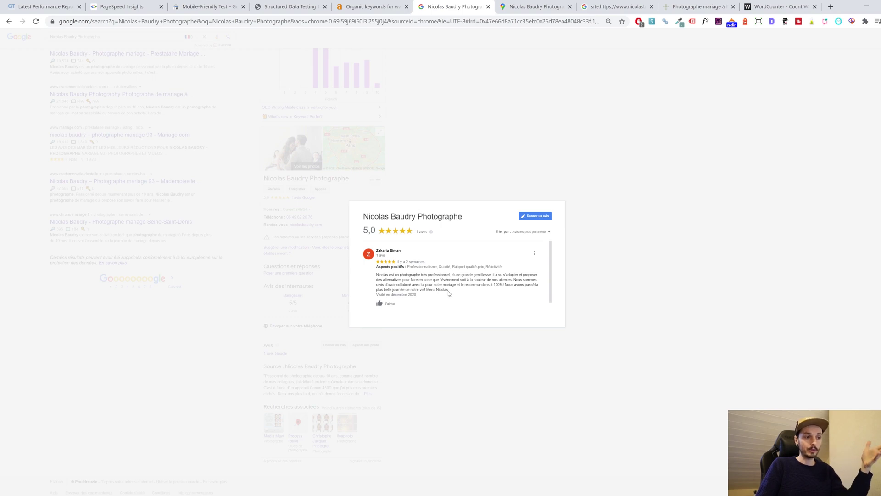
pyautogui.click(614, 222)
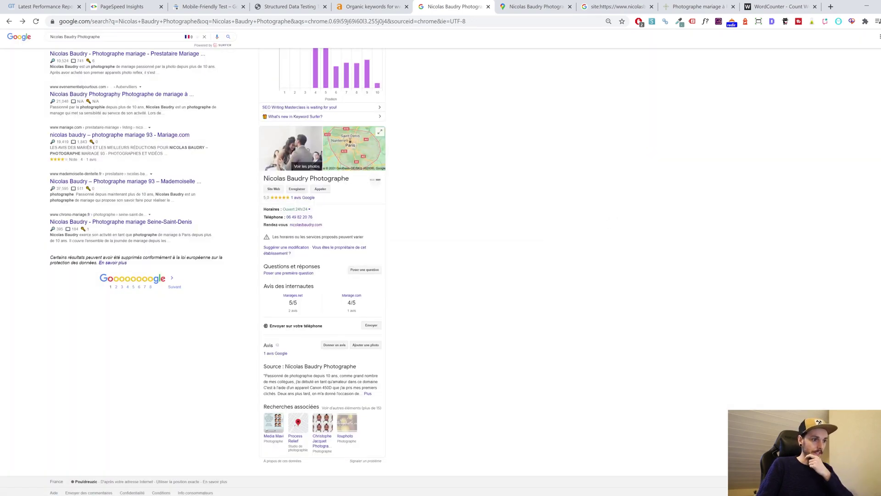
# Expand the business profile's source description and read the full text.
pyautogui.click(361, 394)
pyautogui.scroll(-1, 349, 395)
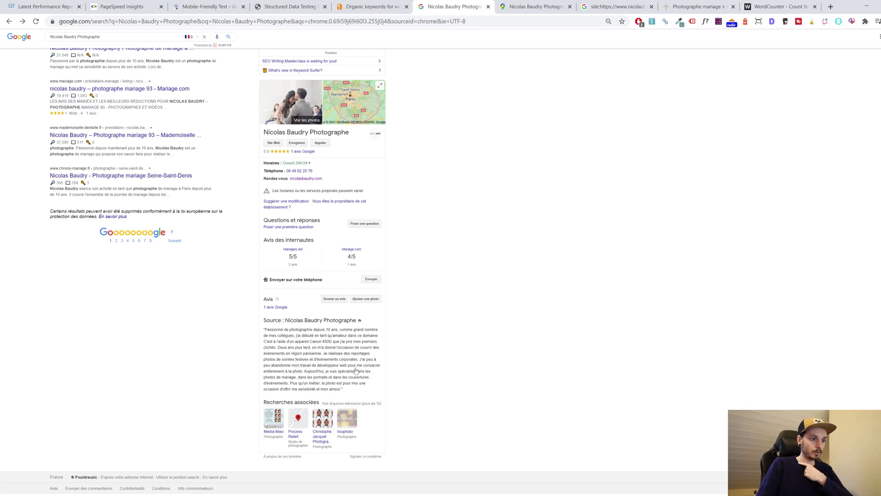
pyautogui.scroll(3, 333, 332)
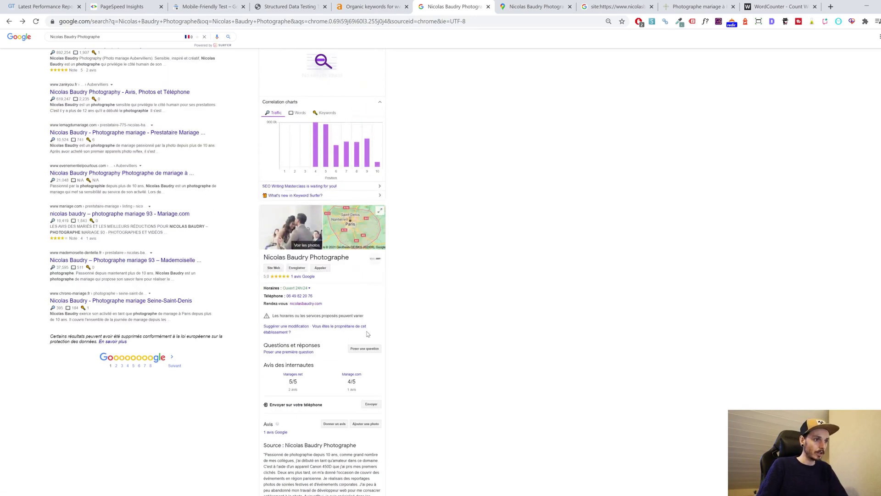
# Browse the business profile's photo gallery and return to the search results.
pyautogui.click(290, 227)
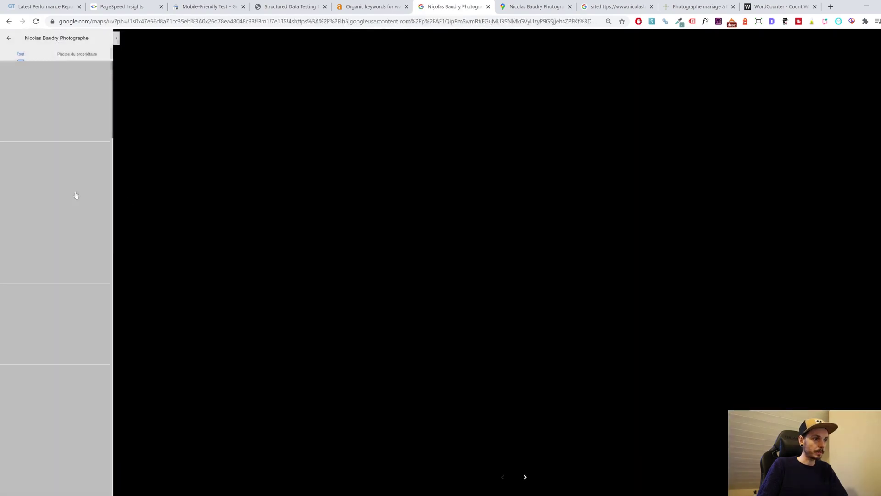
pyautogui.scroll(-15, 70, 213)
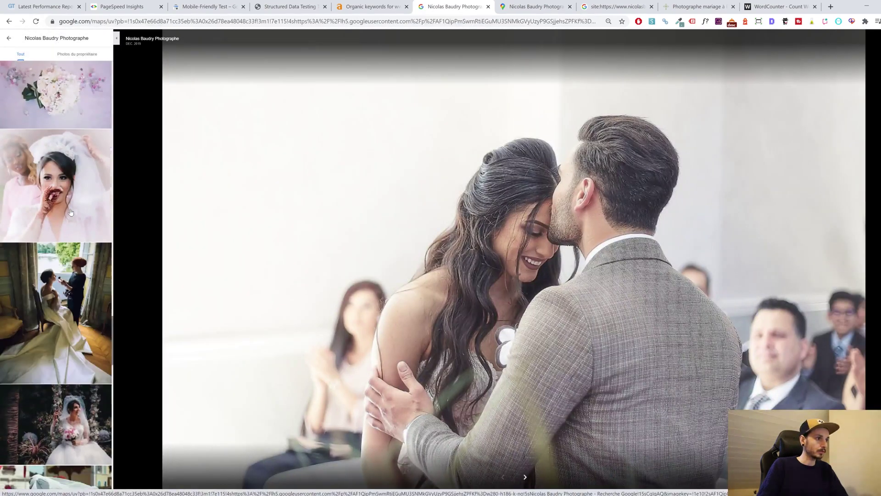
pyautogui.scroll(-10, 38, 156)
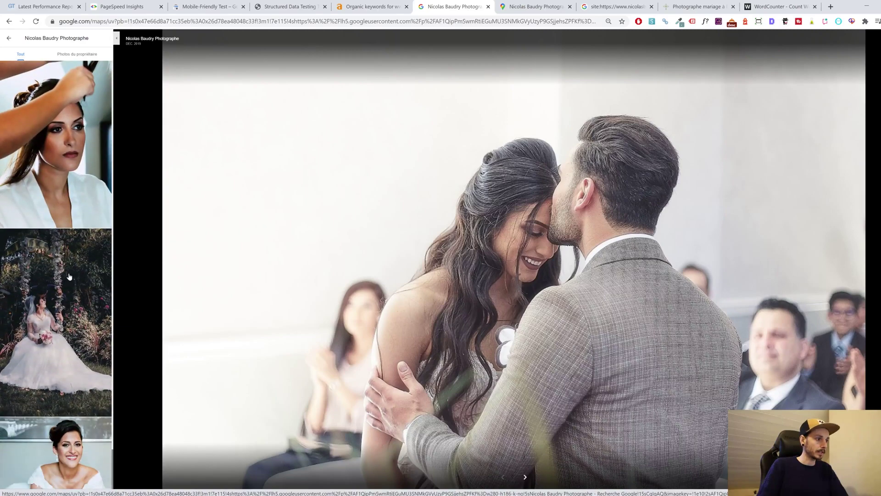
pyautogui.scroll(-10, 69, 276)
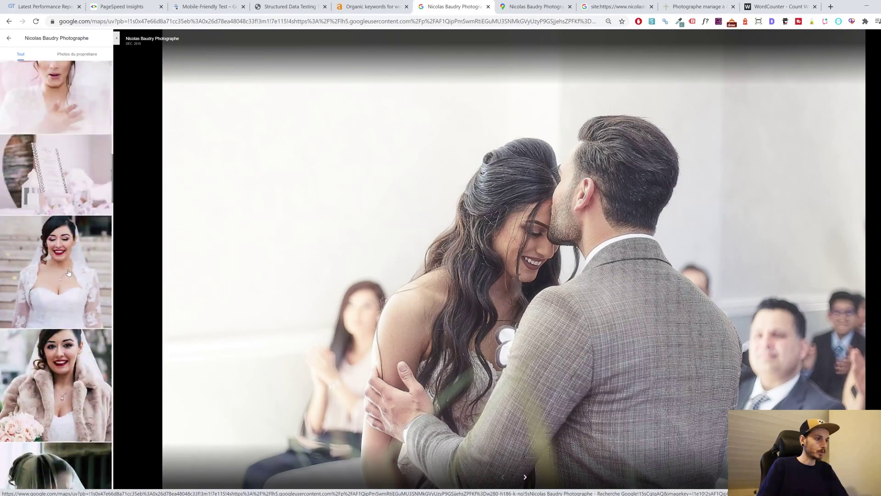
pyautogui.click(8, 37)
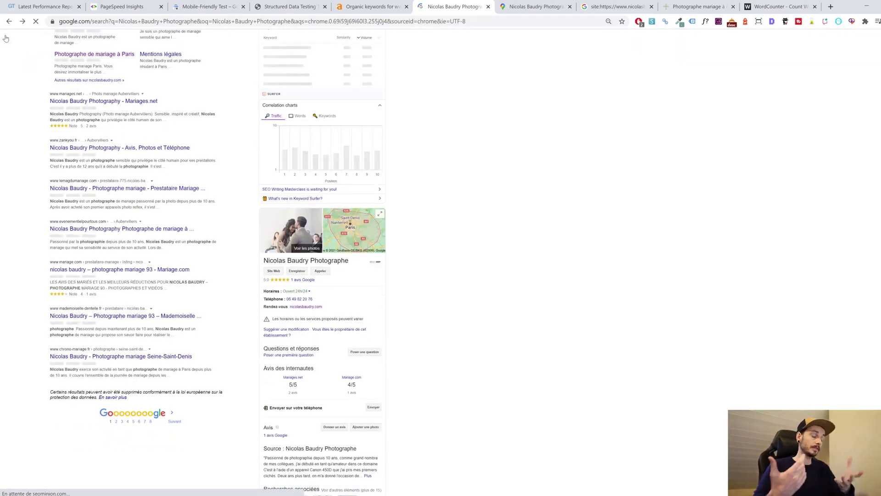
# Re-examine the profile's contact details, questions, third-party ratings, reviews and description alongside the organic listings.
pyautogui.scroll(-3, 473, 207)
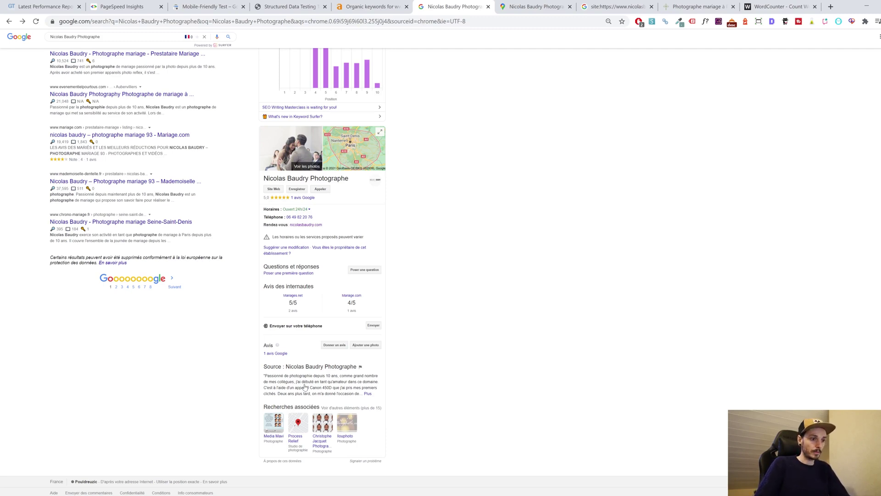
pyautogui.scroll(5, 319, 396)
pyautogui.scroll(-3, 380, 391)
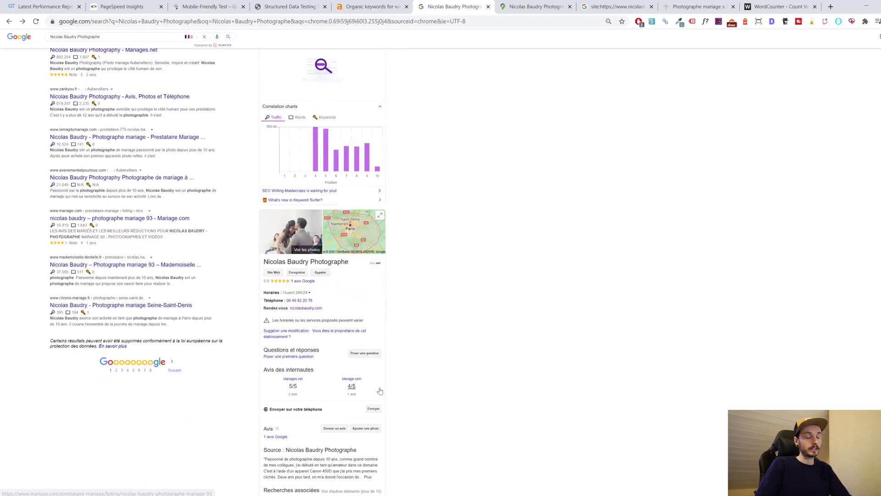
pyautogui.scroll(-2, 378, 390)
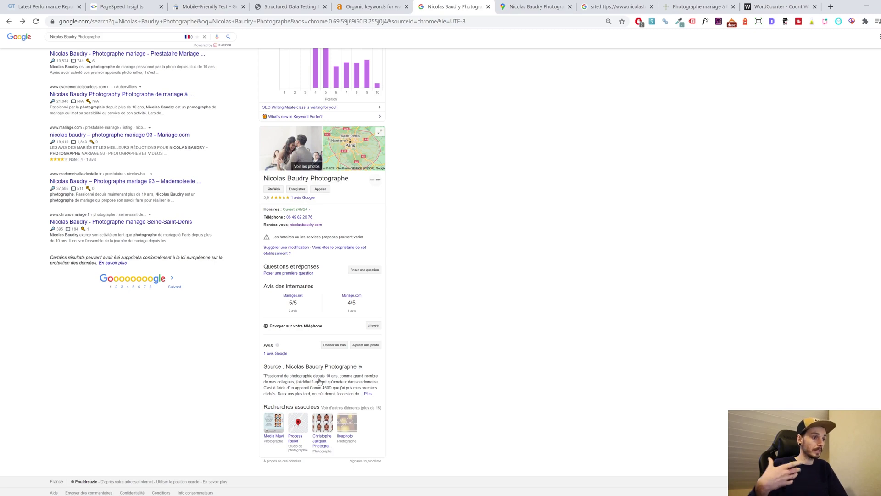
pyautogui.scroll(5, 320, 382)
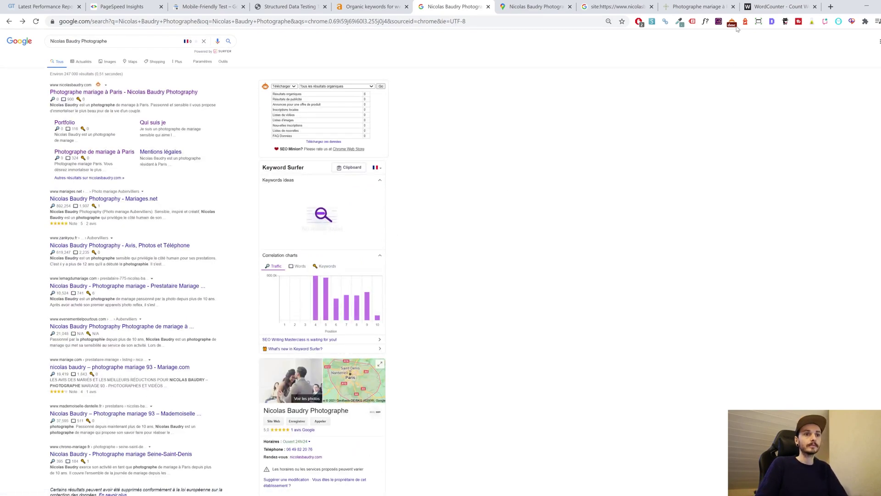
# Switch to the website's site: search results, move that tab directly after the name search, and examine the home page's result title.
pyautogui.click(614, 4)
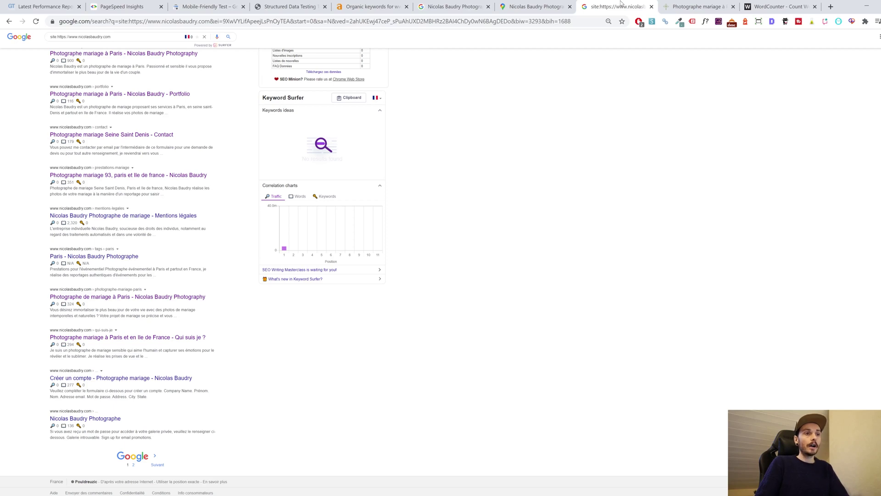
pyautogui.moveTo(621, 4); pyautogui.dragTo(542, 4)
pyautogui.scroll(3, 254, 113)
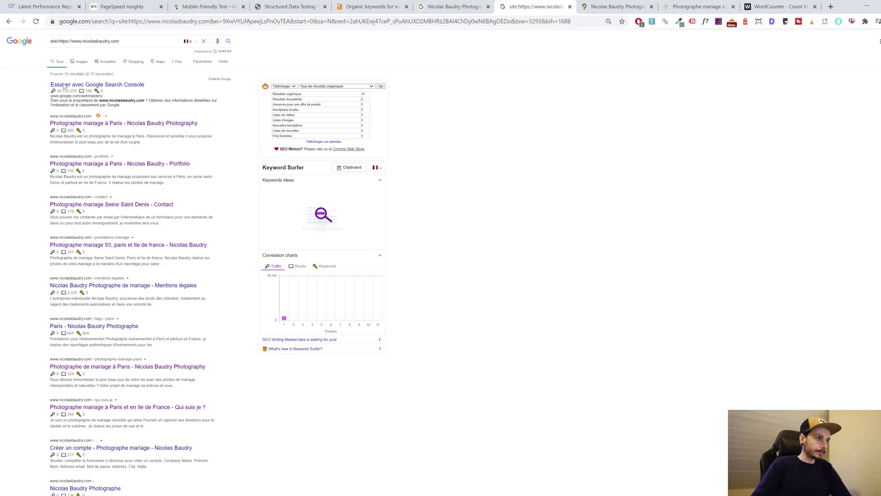
pyautogui.moveTo(45, 124); pyautogui.dragTo(80, 124)
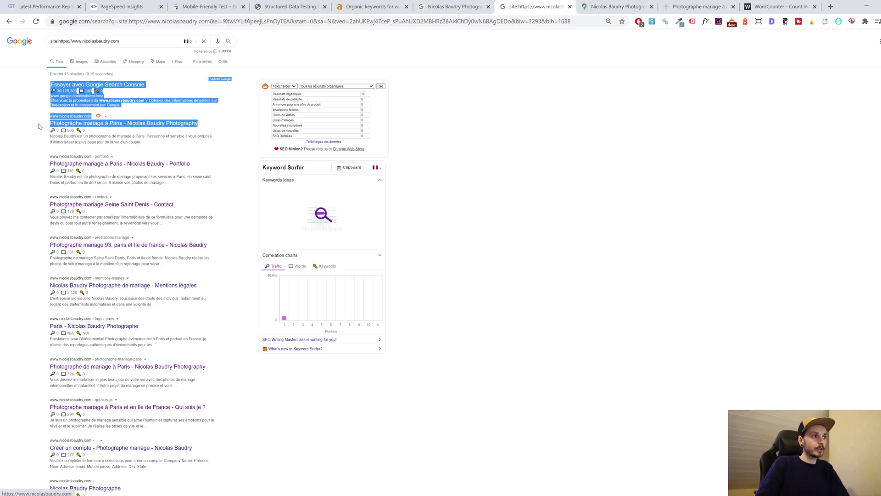
pyautogui.click(56, 125)
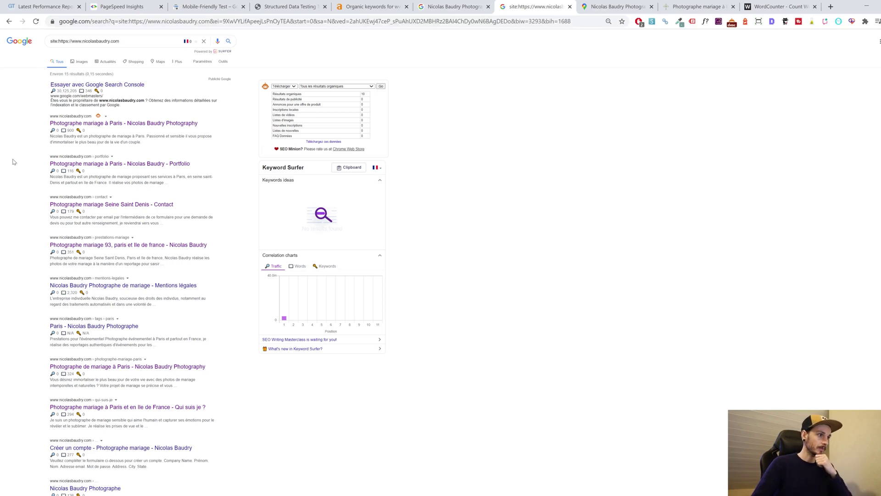
# Check the indexed contact page in a separate tab, close it, and highlight the title "Photographe mariage Seine Saint Denis - Contact".
pyautogui.keyDown('ctrl'); pyautogui.click(105, 206); pyautogui.keyUp('ctrl')
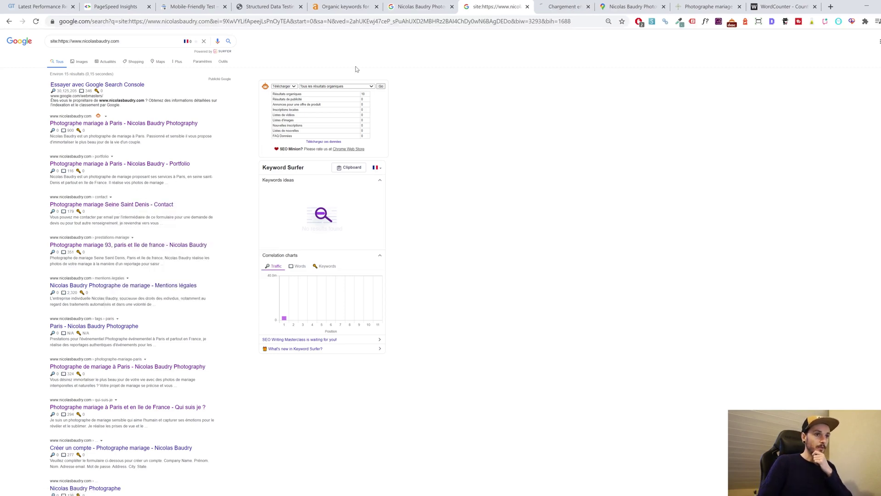
pyautogui.hotkey('ctrl', 'Tab')
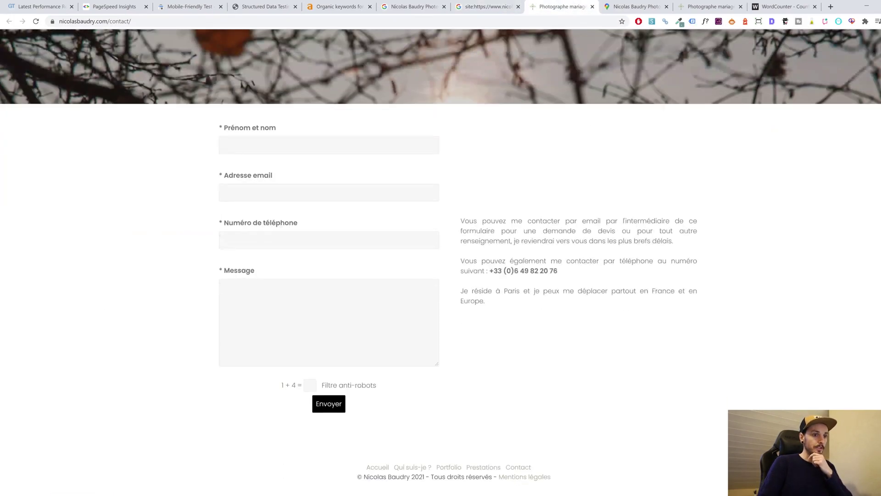
pyautogui.click(592, 6)
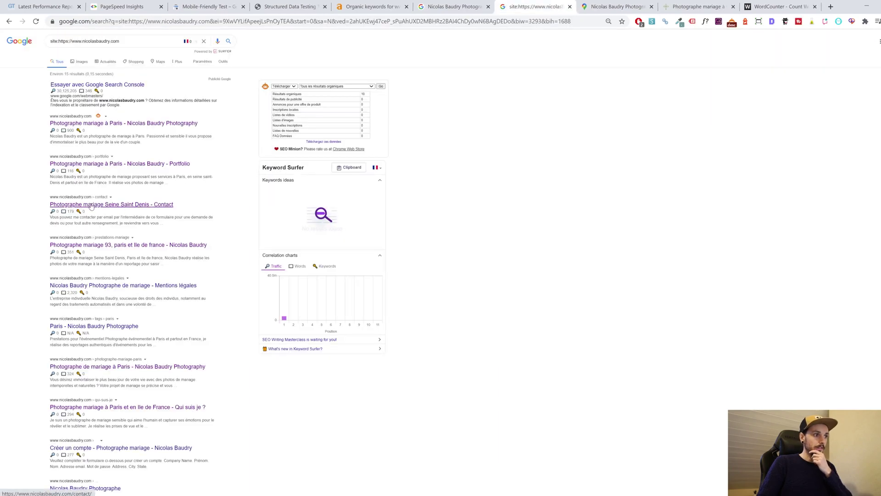
pyautogui.moveTo(173, 205); pyautogui.dragTo(51, 206)
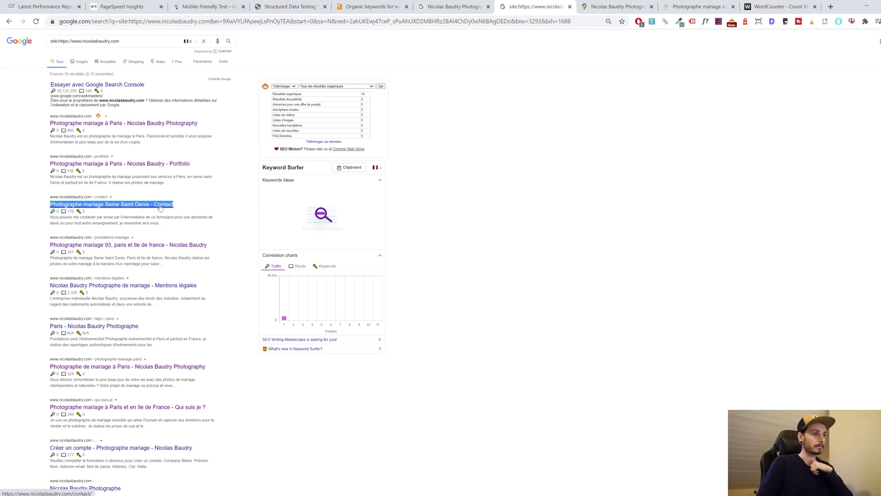
pyautogui.click(176, 206)
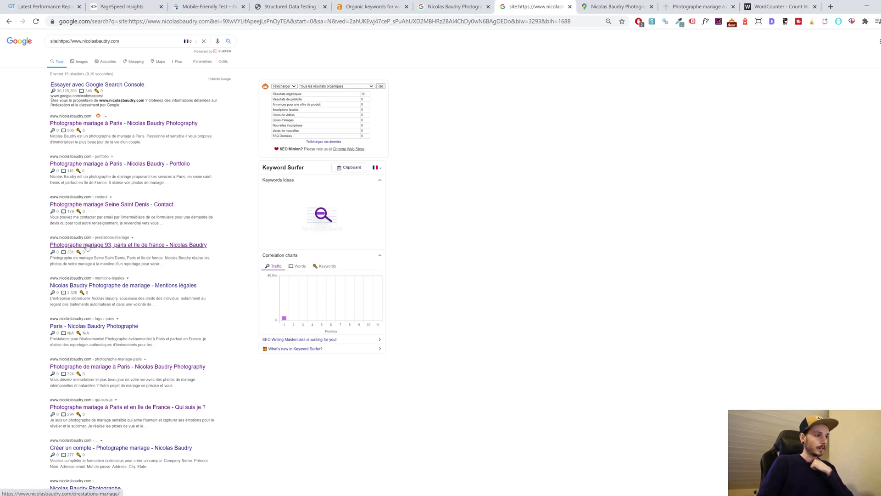
# Open the indexed wedding services page (prestations-mariage) in a new tab and review its text and packages, highlighting the main content.
pyautogui.rightClick(128, 245)
pyautogui.click(59, 246)
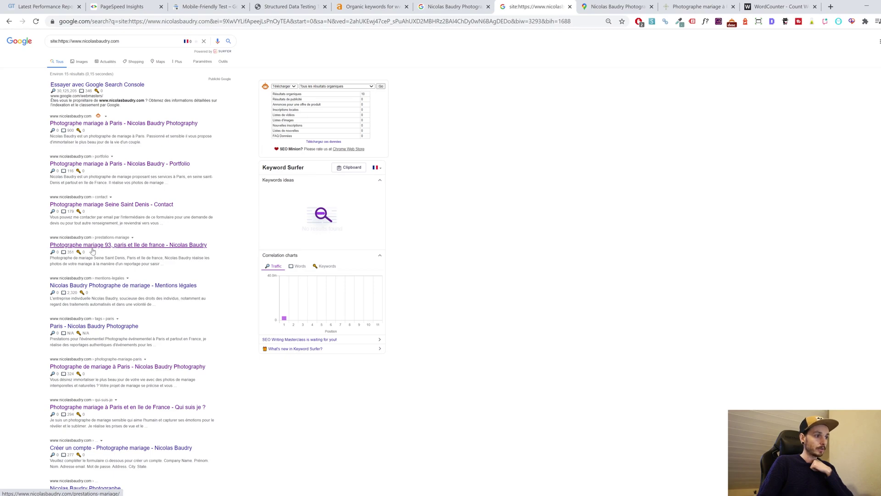
pyautogui.rightClick(114, 244)
pyautogui.click(136, 251)
pyautogui.click(558, 7)
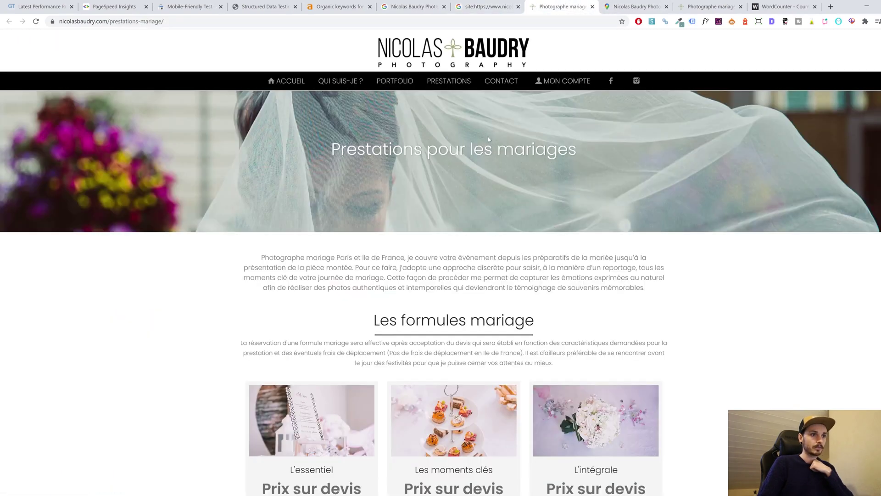
pyautogui.scroll(-4, 489, 140)
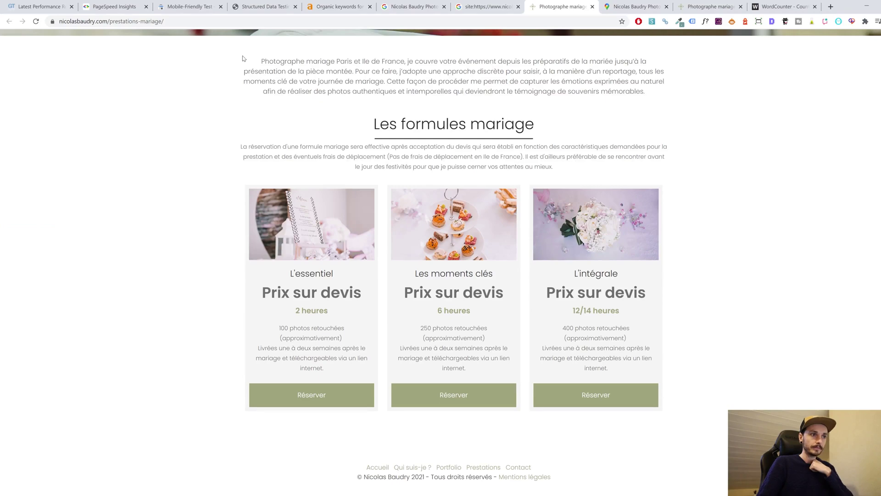
pyautogui.moveTo(243, 59); pyautogui.dragTo(675, 419)
pyautogui.click(684, 387)
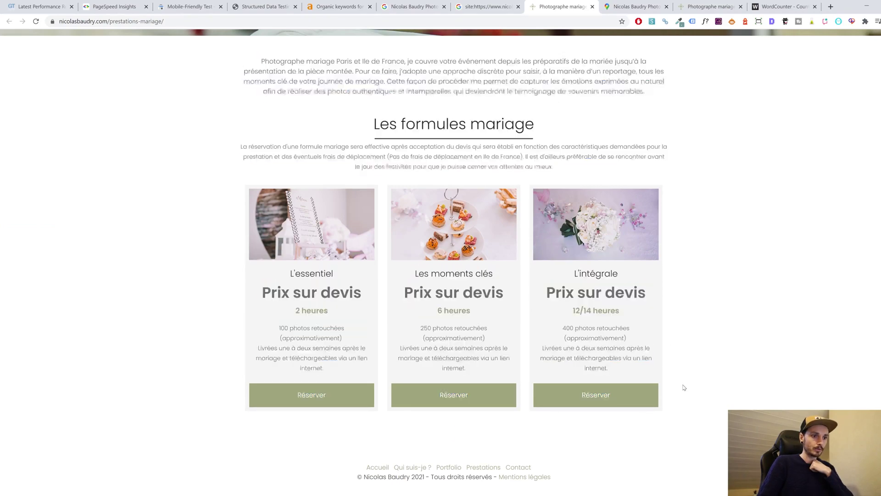
pyautogui.scroll(5, 684, 387)
# Open the indexed Paris tag page from the site: results in a new tab, inspect it, and close it to return to the results.
pyautogui.hotkey('ctrl', 'shift', 'Tab')
pyautogui.scroll(-3, 191, 264)
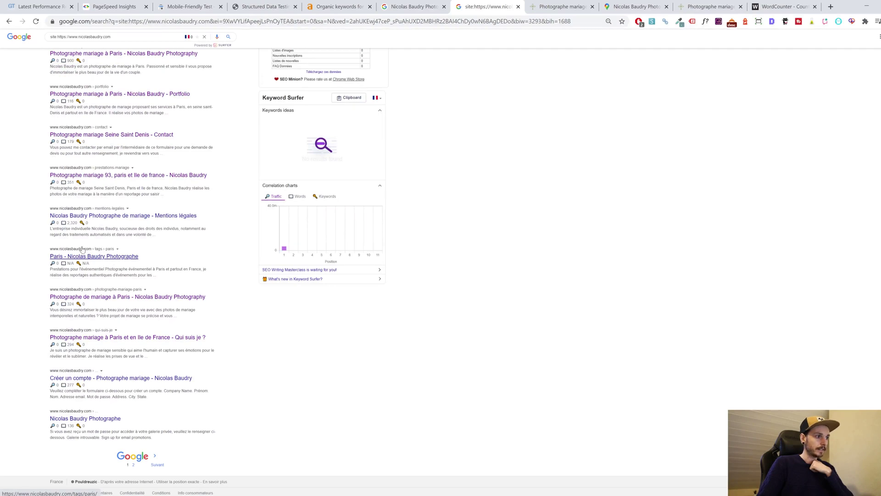
pyautogui.rightClick(101, 260)
pyautogui.click(128, 268)
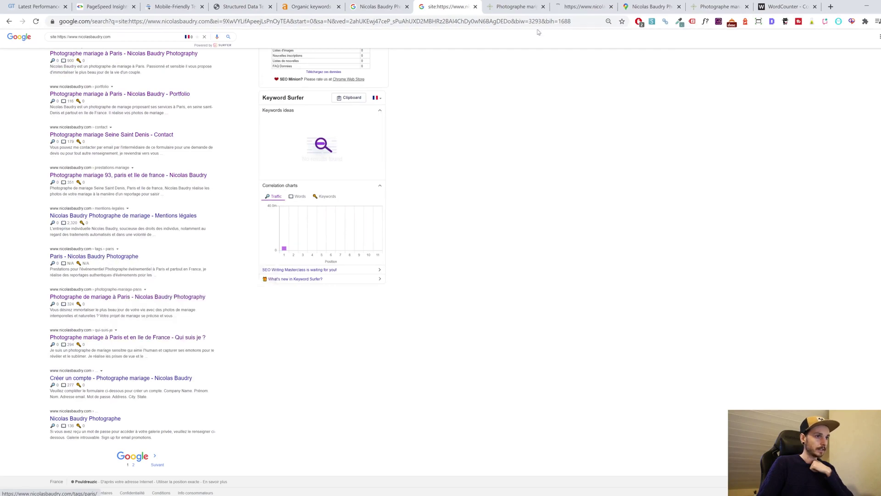
pyautogui.click(579, 6)
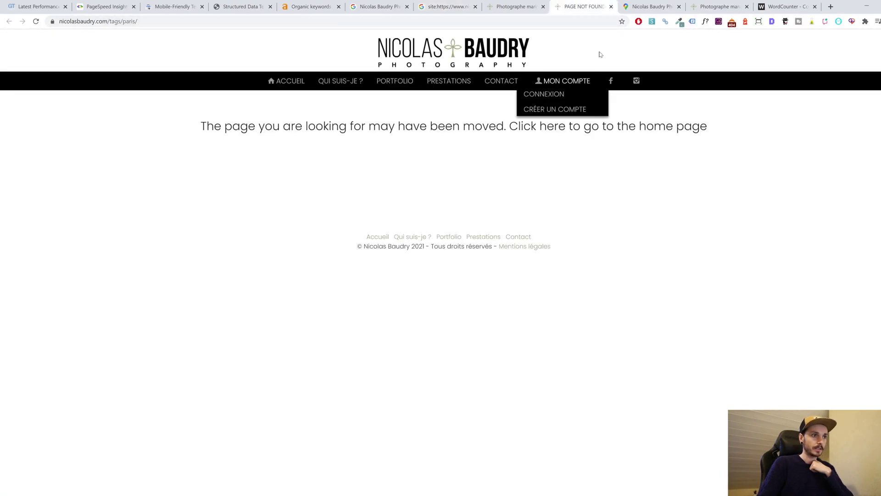
pyautogui.click(611, 6)
pyautogui.click(445, 7)
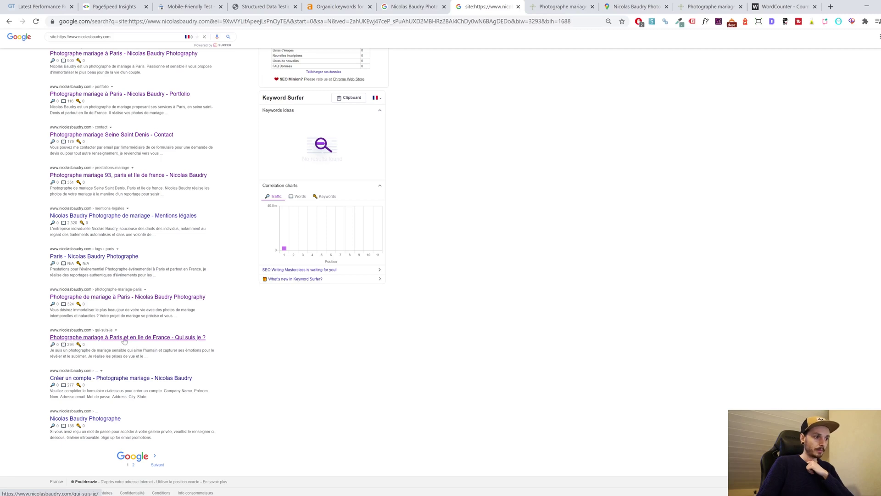
# Highlight the title "Photographe mariage à Paris et en Ile de France - Qui suis-je ?" and open page 2 of the site: results.
pyautogui.moveTo(206, 337); pyautogui.dragTo(48, 339)
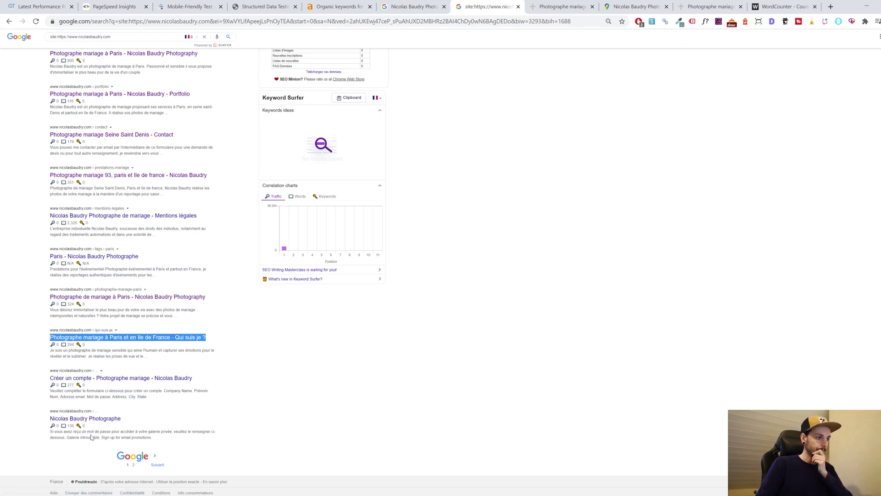
pyautogui.click(133, 465)
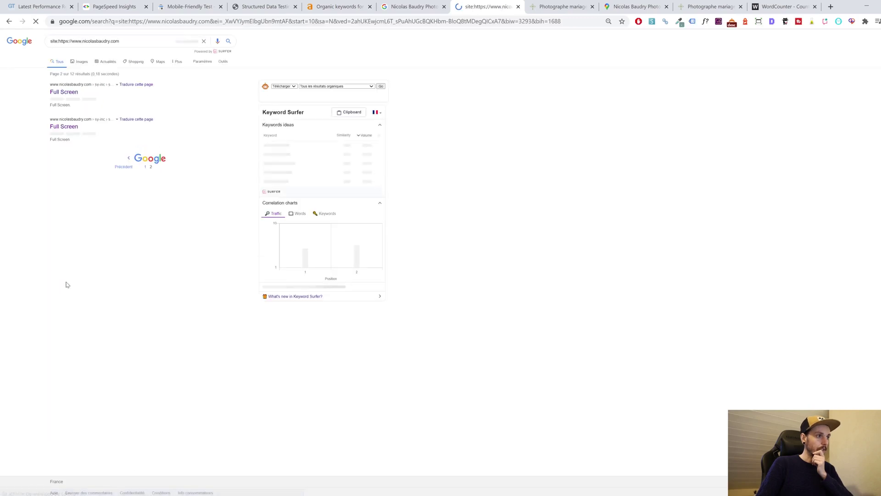
# Return to the first page of site: results and review the photographer's business profile and reviews on Google Maps.
pyautogui.click(135, 166)
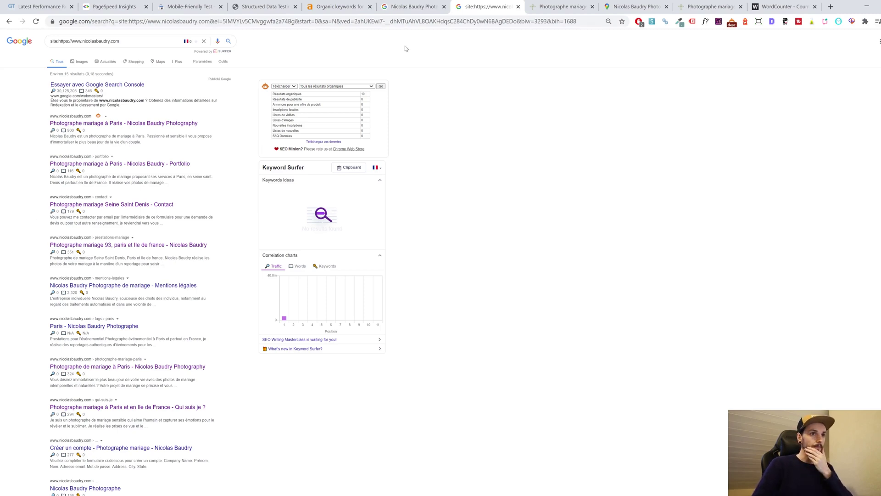
pyautogui.click(621, 5)
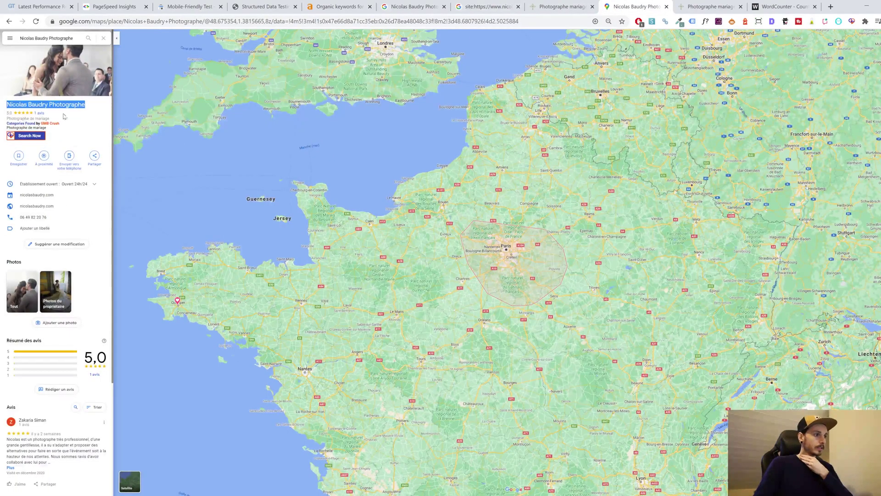
pyautogui.scroll(-5, 53, 222)
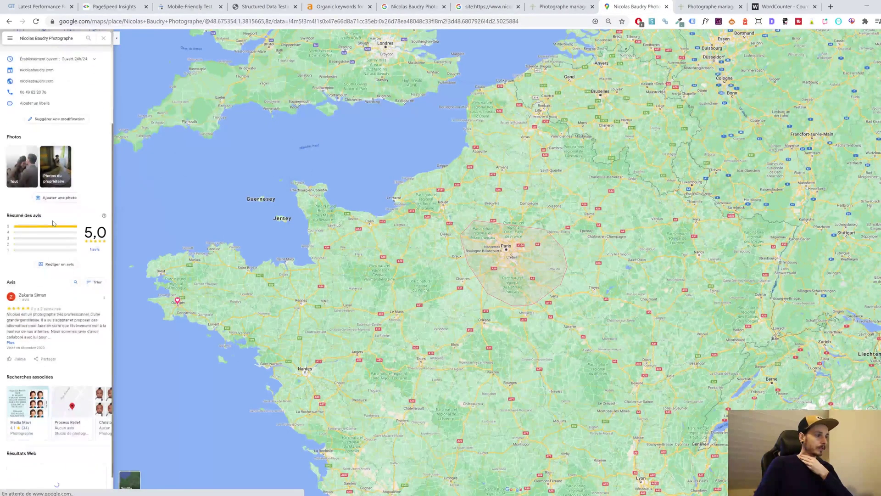
pyautogui.scroll(5, 54, 223)
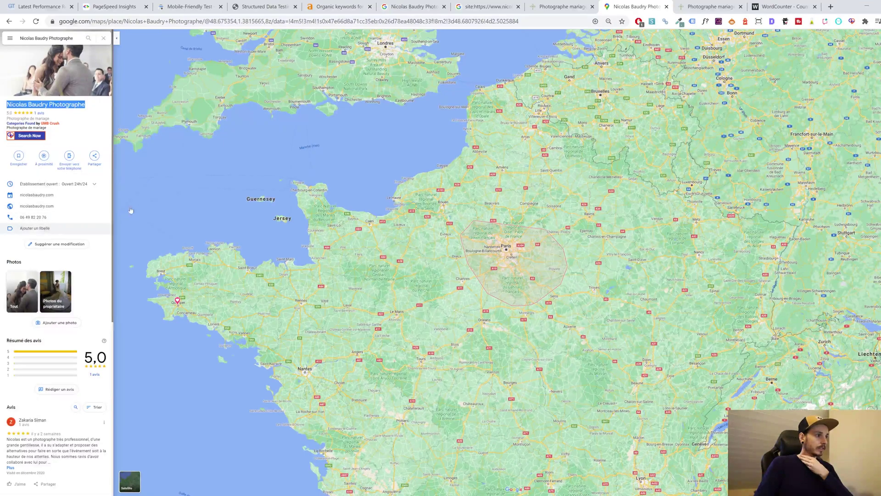
# Switch back to the photographer's website and open its homepage (Accueil) from the wedding services page.
pyautogui.click(592, 4)
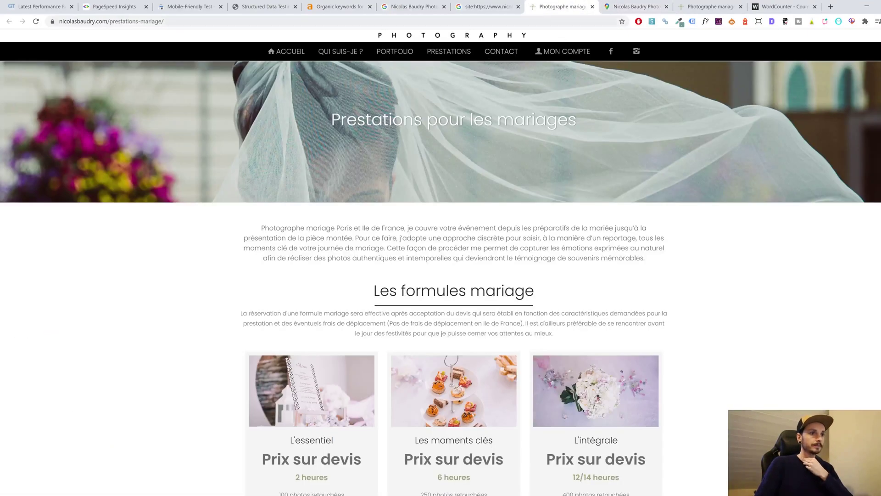
pyautogui.click(289, 51)
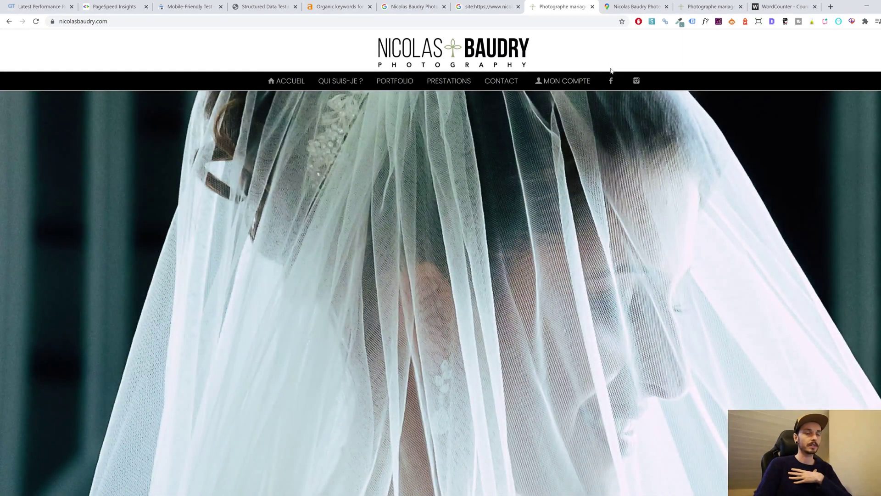
pyautogui.moveTo(593, 89)
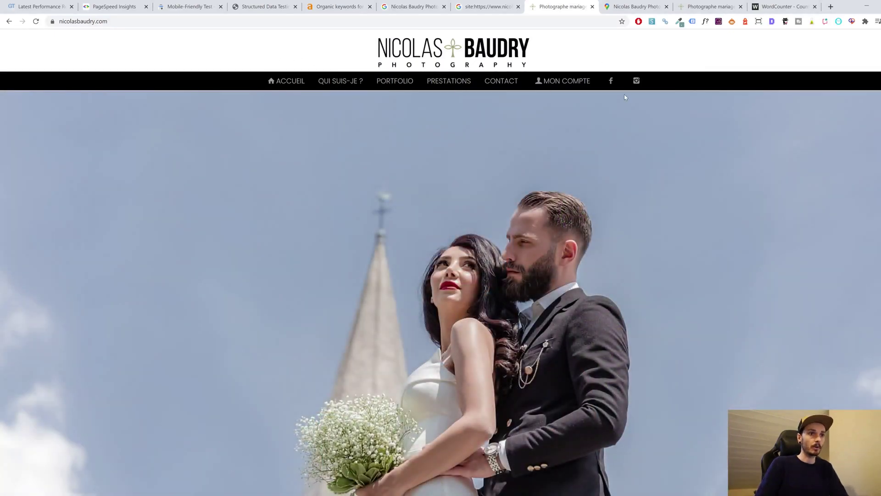
# Inspect the HTML tag of the homepage heading "Photographe mariage Paris" and close the developer tools.
pyautogui.scroll(-5, 570, 92)
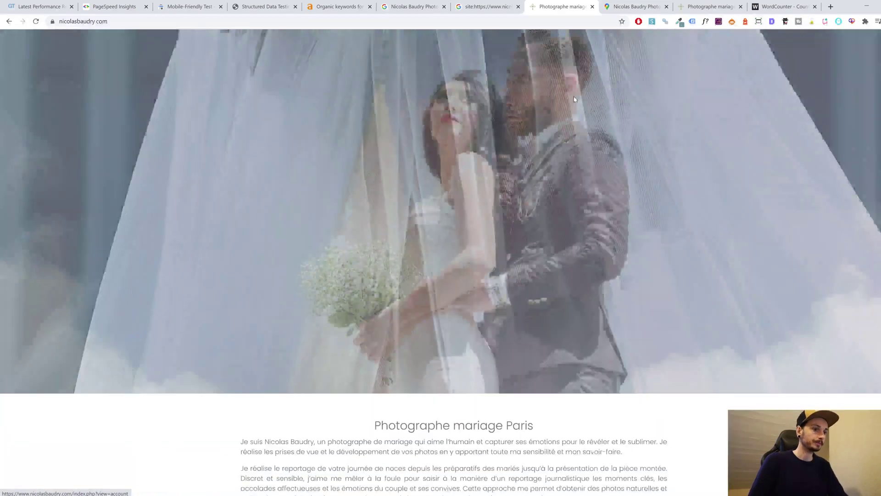
pyautogui.scroll(-2, 414, 178)
pyautogui.moveTo(381, 258); pyautogui.dragTo(604, 249)
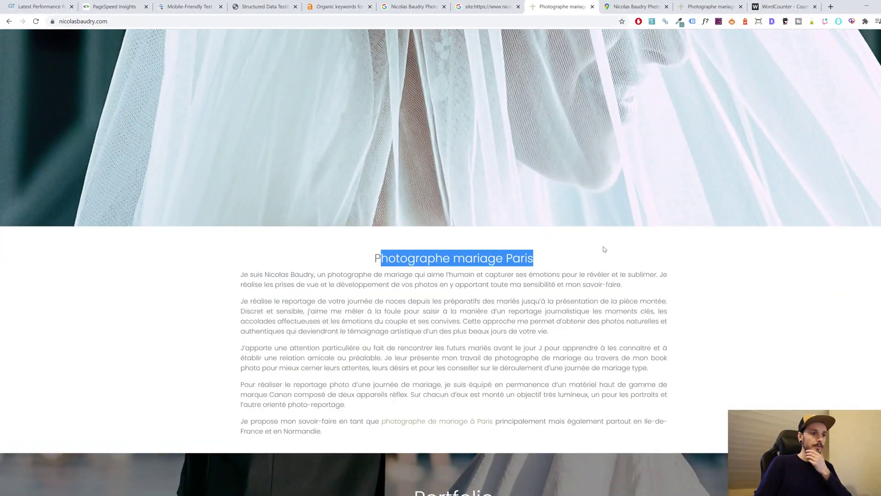
pyautogui.rightClick(488, 258)
pyautogui.click(524, 331)
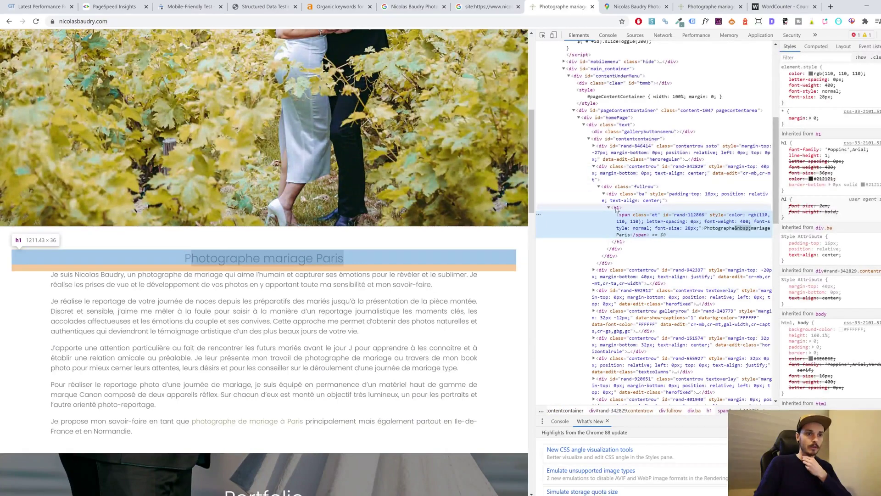
pyautogui.press('F12')
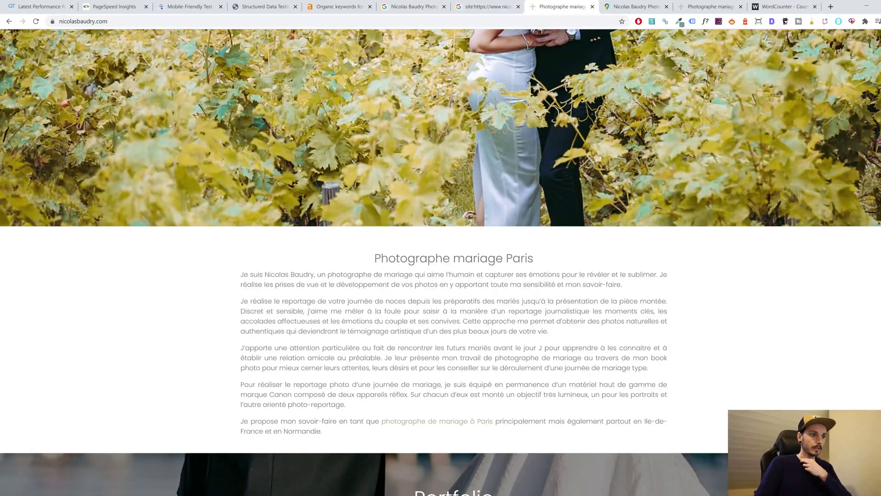
# Examine how the homepage flows from the large hero images through the introductory text to the Portfolio banner and photo gallery.
pyautogui.scroll(-3, 349, 297)
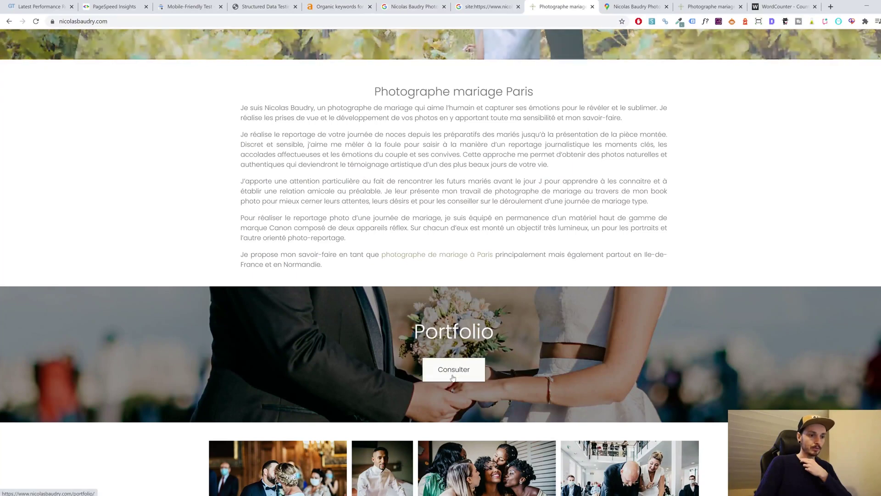
pyautogui.scroll(5, 459, 330)
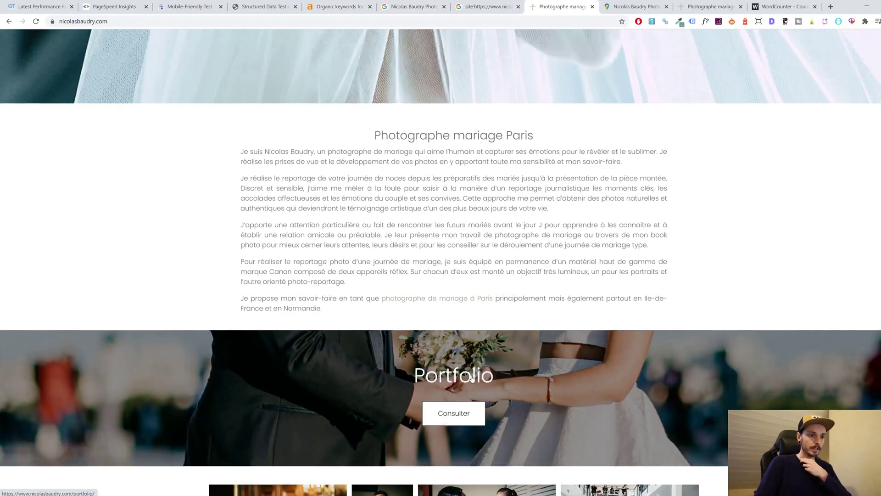
pyautogui.scroll(-1, 479, 342)
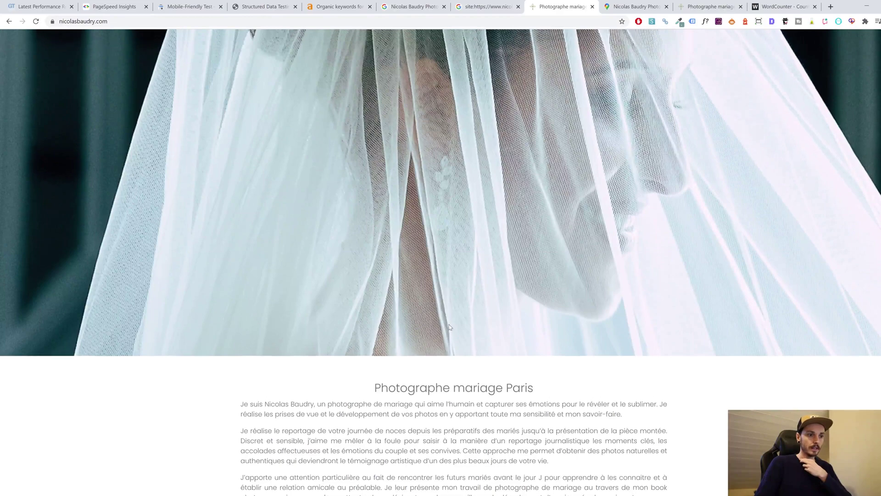
pyautogui.scroll(5, 477, 349)
pyautogui.scroll(-4, 471, 371)
pyautogui.scroll(-1, 472, 372)
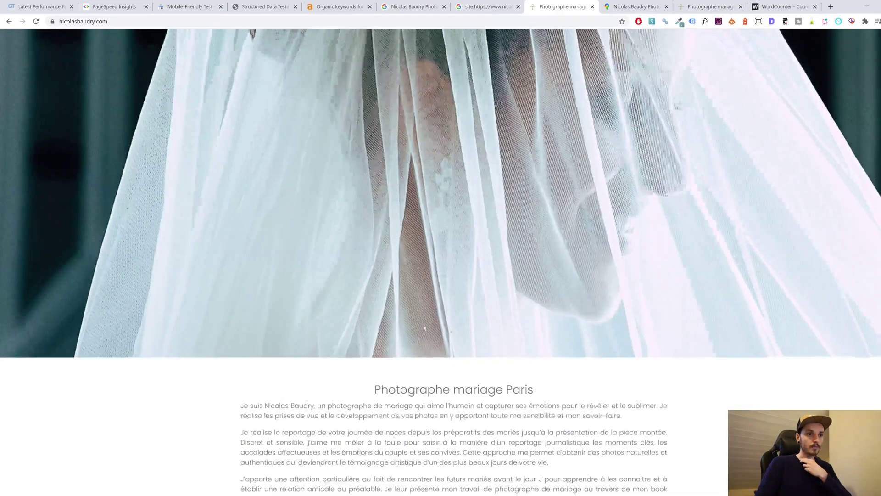
pyautogui.scroll(5, 472, 372)
pyautogui.scroll(-7, 471, 372)
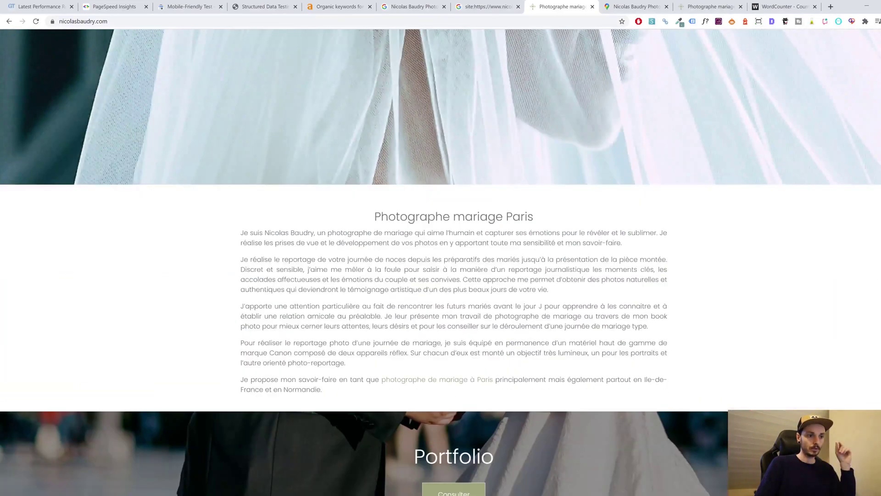
pyautogui.scroll(-3, 505, 326)
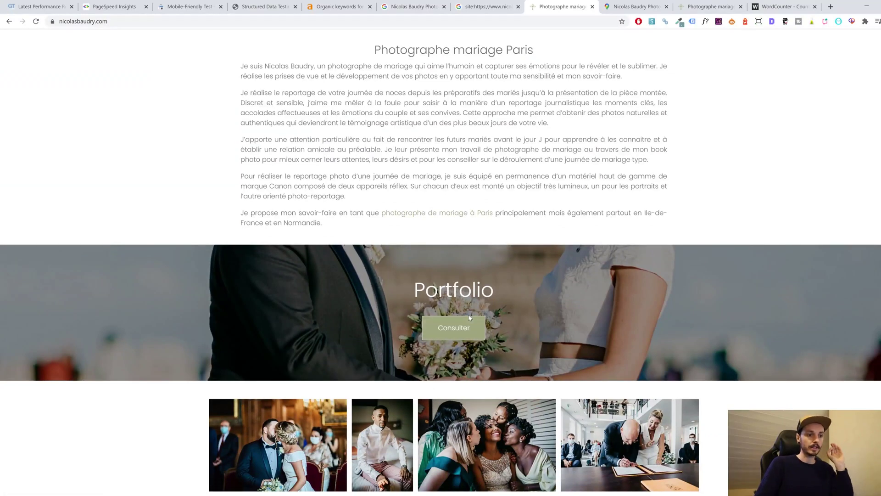
pyautogui.scroll(-2, 469, 315)
pyautogui.scroll(-3, 491, 275)
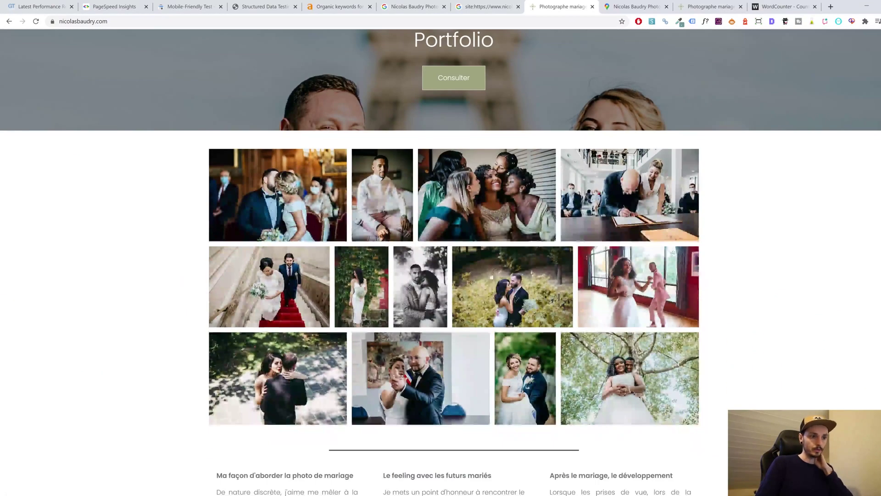
# View the first photo of the homepage gallery enlarged and return to the homepage.
pyautogui.click(302, 197)
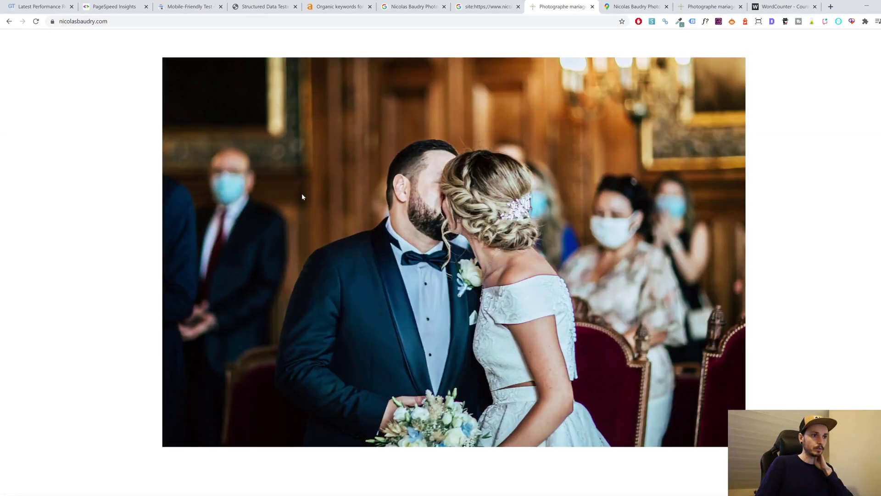
pyautogui.hotkey('alt', 'Left')
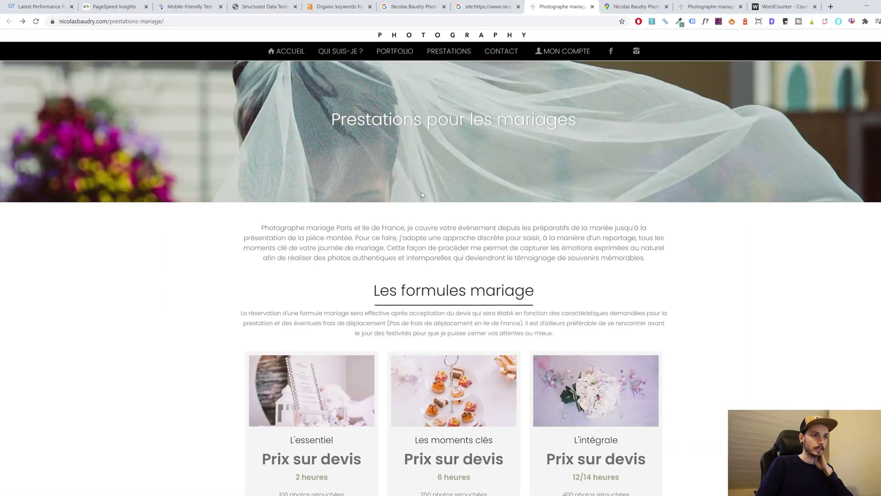
pyautogui.click(294, 51)
# Review the homepage's gallery, the three text columns beneath it and the couples' testimonials.
pyautogui.scroll(-5, 442, 177)
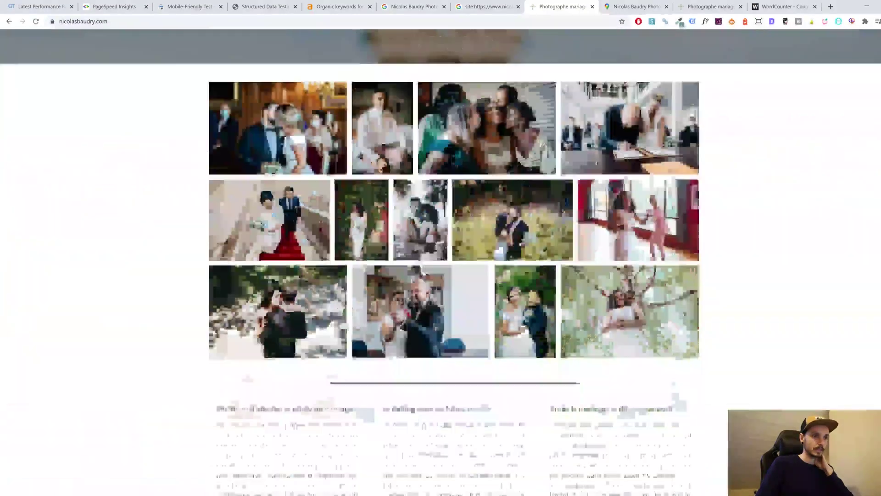
pyautogui.scroll(-8, 441, 248)
pyautogui.scroll(5, 440, 248)
pyautogui.scroll(-5, 441, 248)
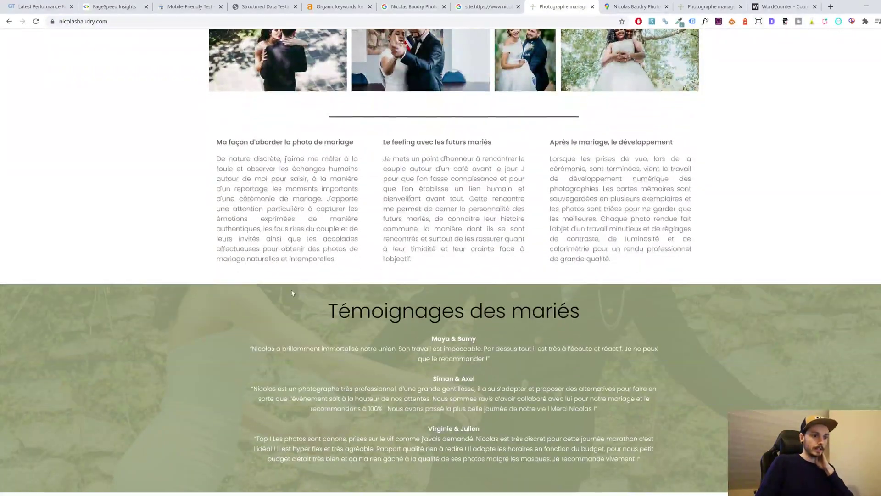
pyautogui.scroll(5, 440, 248)
pyautogui.scroll(10, 460, 266)
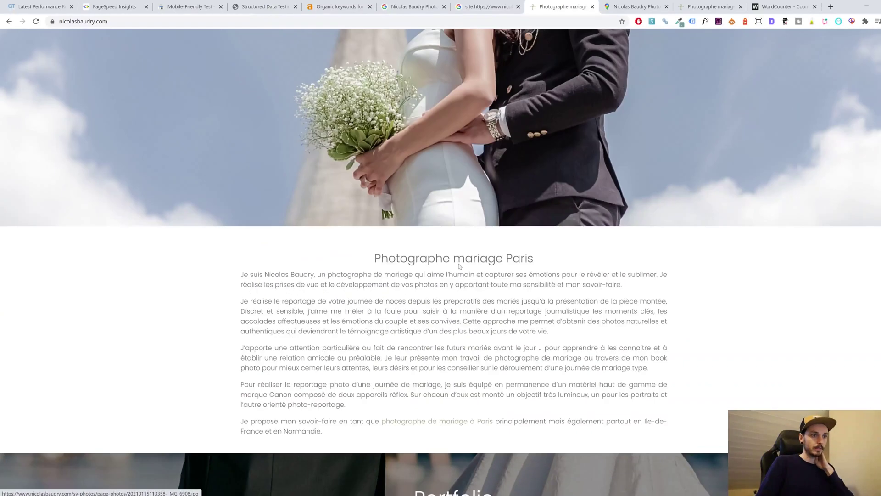
# Inspect the HTML tag of the homepage's "Portfolio" heading, close the developer tools and highlight the heading text.
pyautogui.moveTo(459, 266); pyautogui.dragTo(567, 270)
pyautogui.scroll(-5, 567, 274)
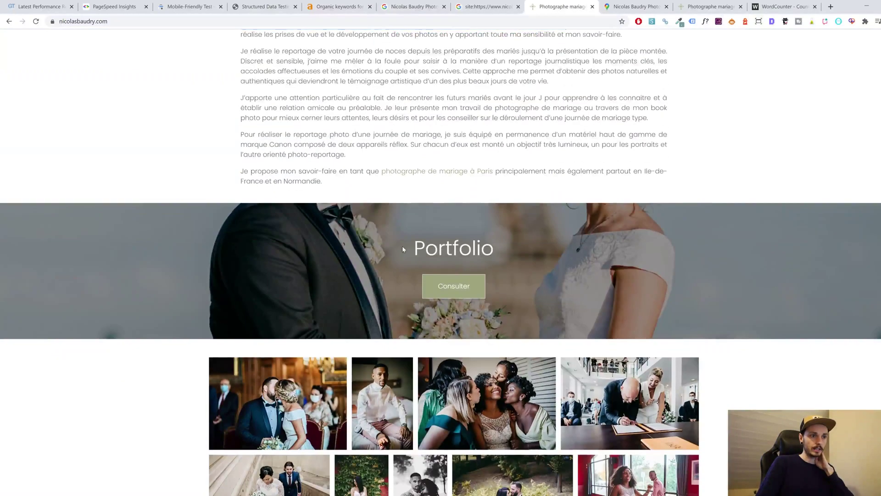
pyautogui.moveTo(415, 247); pyautogui.dragTo(480, 250)
pyautogui.rightClick(455, 251)
pyautogui.click(489, 323)
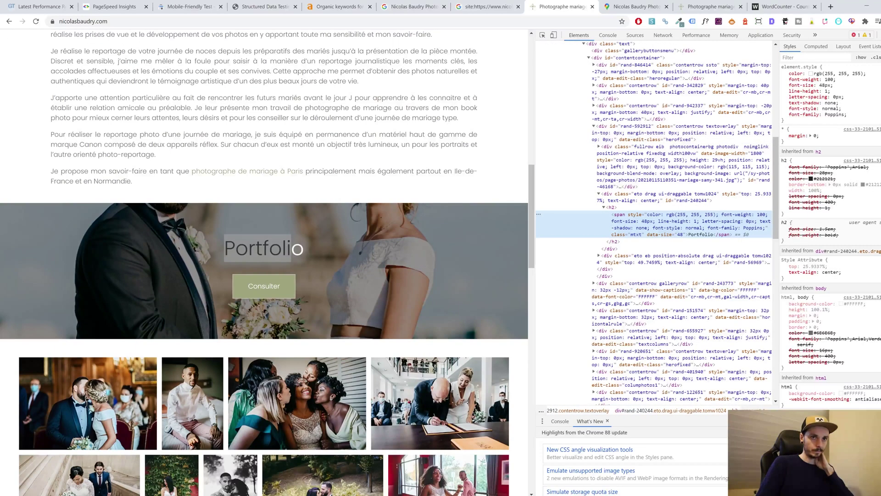
pyautogui.press('F12')
pyautogui.moveTo(415, 247); pyautogui.dragTo(497, 251)
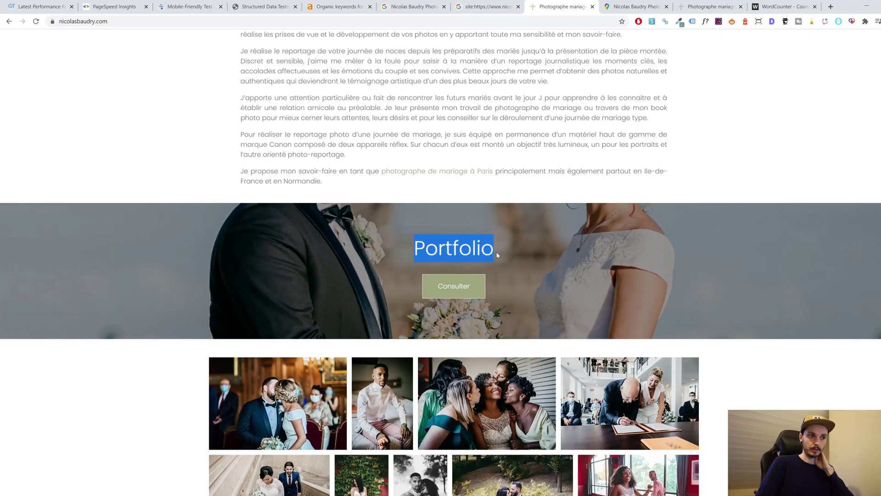
pyautogui.click(506, 256)
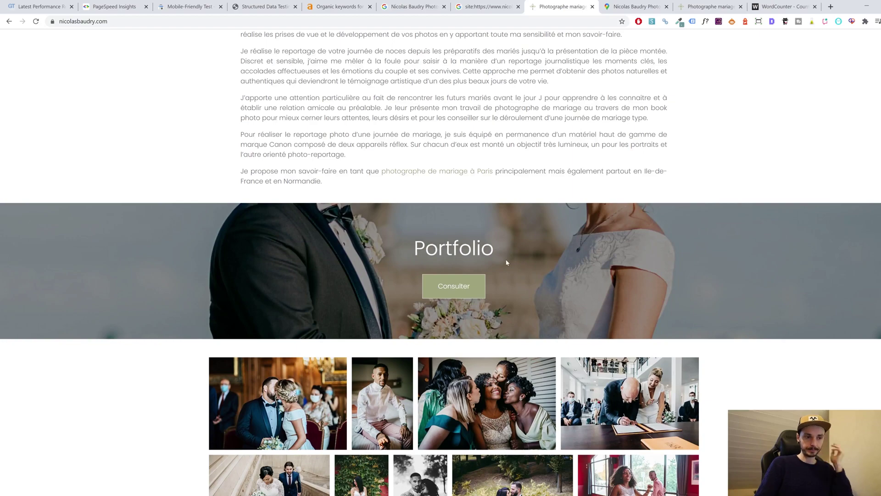
# Highlight the "Témoignages des mariés" heading below the homepage's text columns.
pyautogui.scroll(-8, 504, 258)
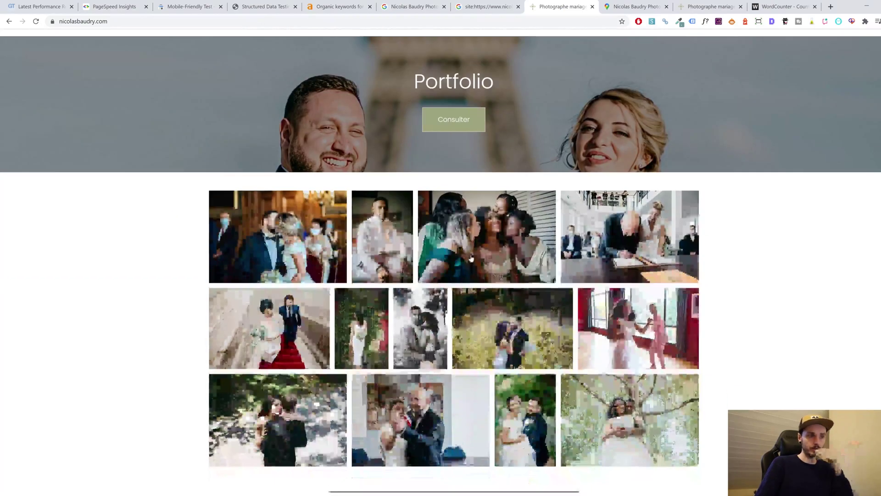
pyautogui.scroll(-4, 482, 254)
pyautogui.moveTo(339, 307); pyautogui.dragTo(593, 317)
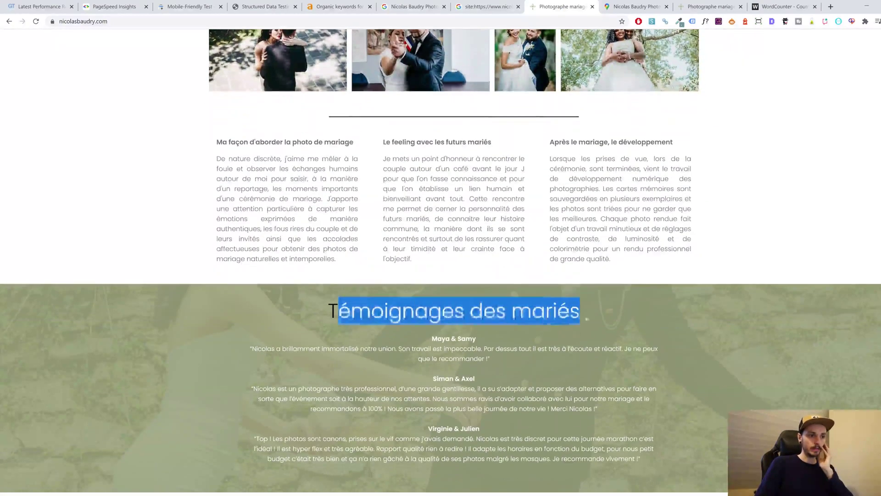
# Inspect the HTML tag of the homepage's "Qui suis-je ?" heading, close the developer tools and review the contact section and footer.
pyautogui.scroll(-8, 593, 318)
pyautogui.moveTo(394, 214); pyautogui.dragTo(516, 216)
pyautogui.rightClick(475, 219)
pyautogui.click(494, 288)
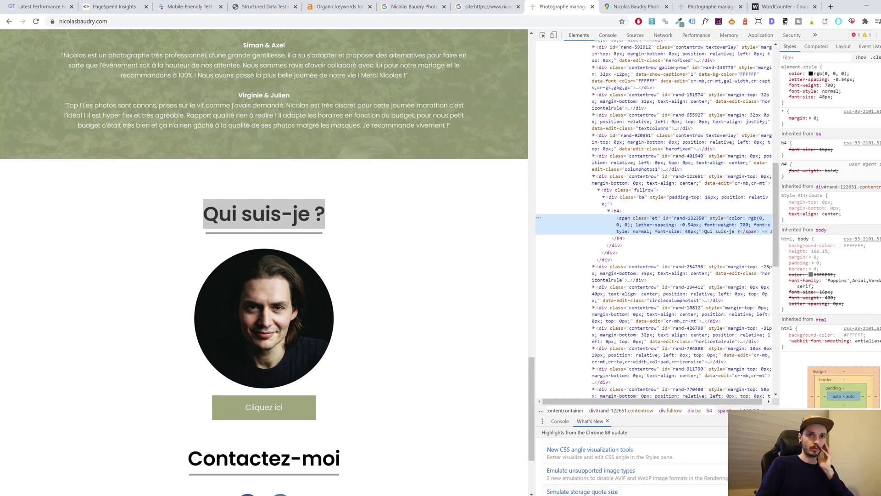
pyautogui.press('F12')
pyautogui.scroll(-3, 534, 284)
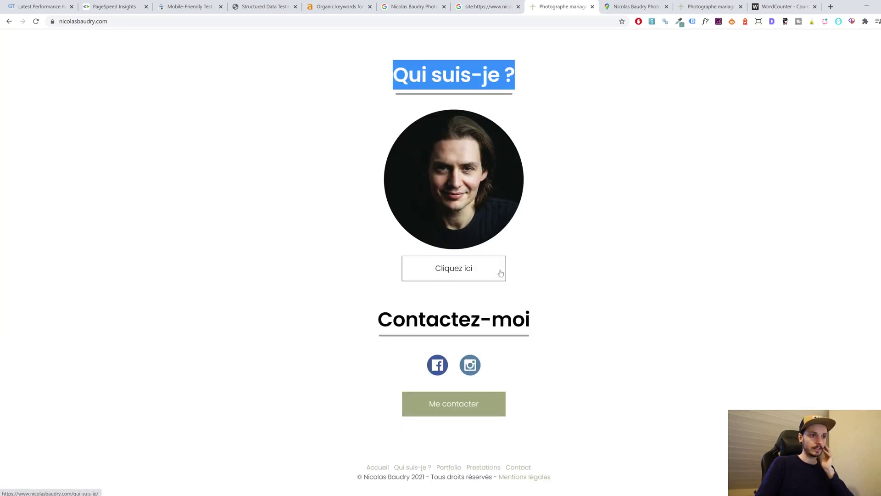
pyautogui.click(521, 259)
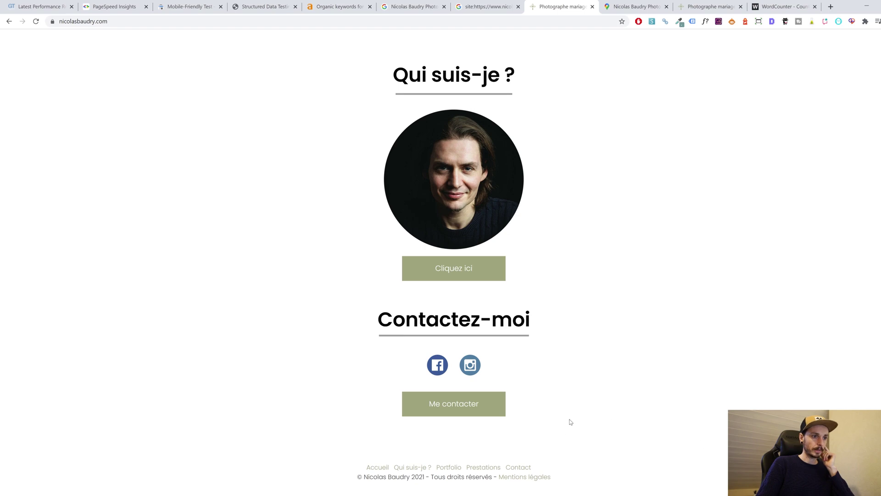
# Open the "Qui suis-je ?" page from the homepage and review its biography and "Prix remportés" section.
pyautogui.scroll(8, 563, 433)
pyautogui.scroll(15, 563, 433)
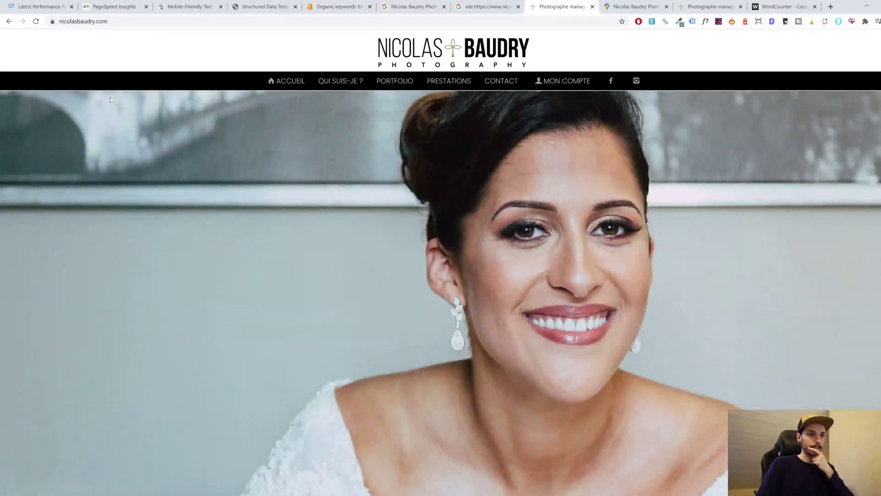
pyautogui.click(344, 82)
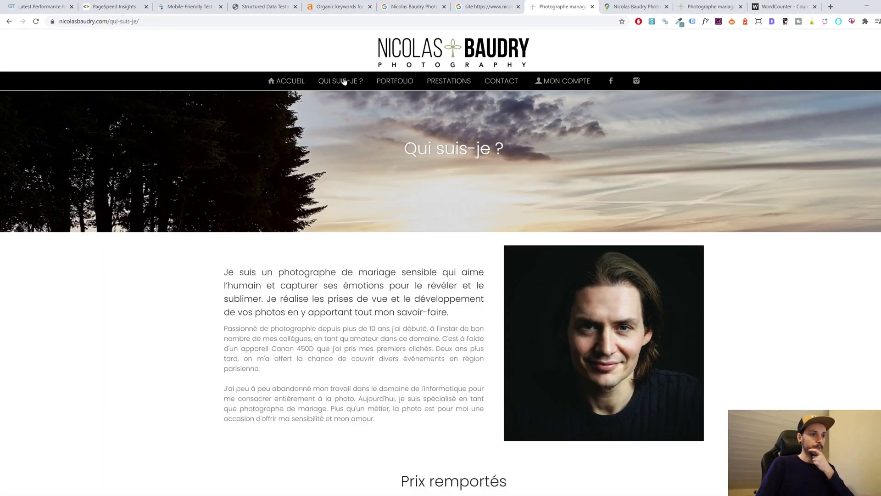
pyautogui.scroll(-3, 344, 81)
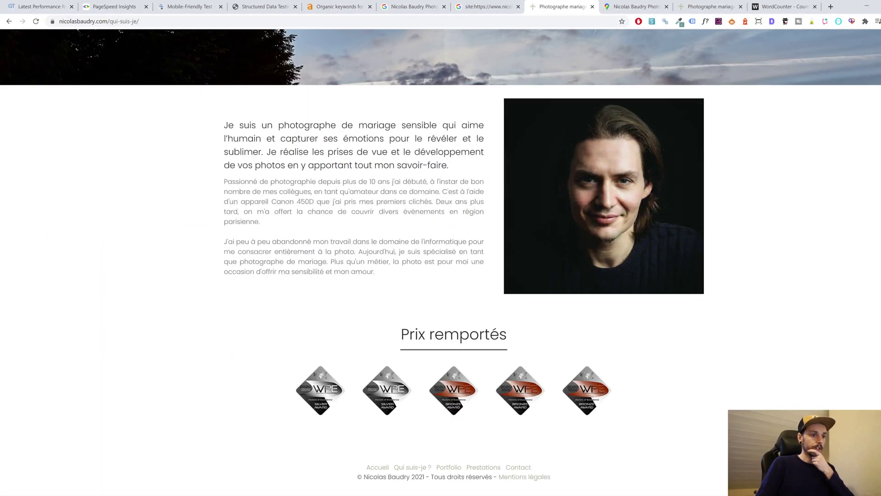
# Open the Portfolio page and examine the length and content of its wedding photo gallery.
pyautogui.scroll(3, 341, 81)
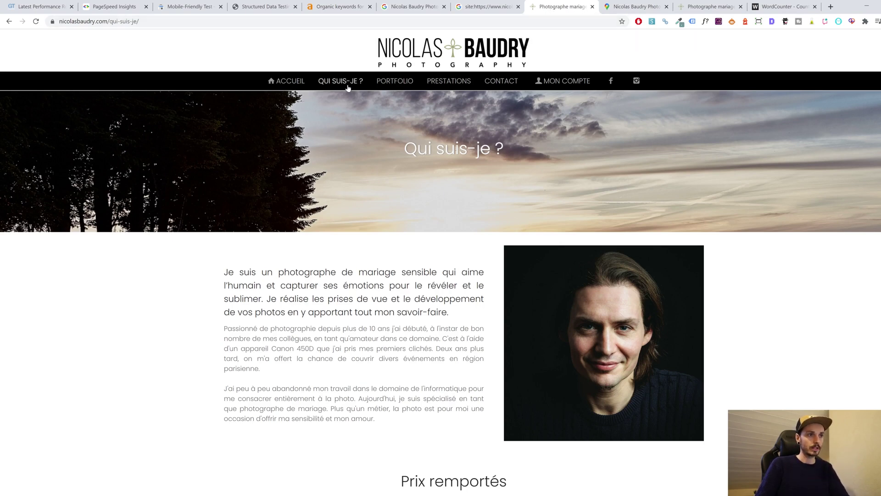
pyautogui.click(394, 82)
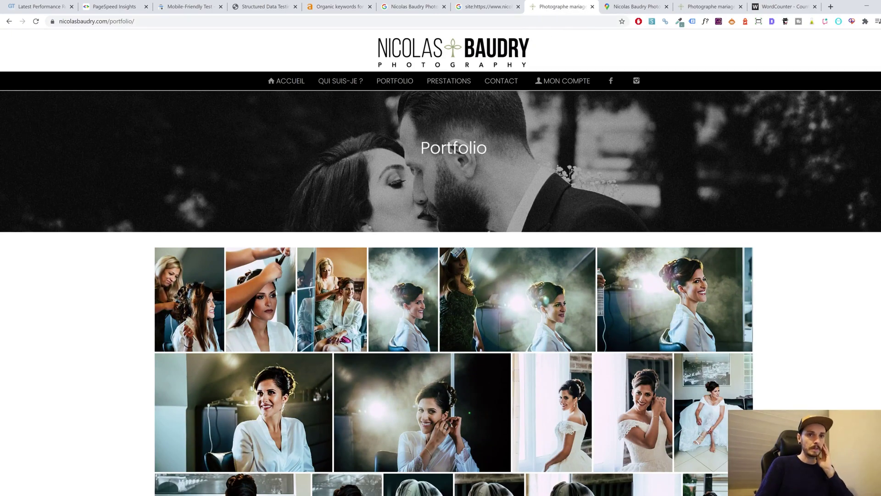
pyautogui.scroll(-3, 441, 262)
pyautogui.scroll(-1, 441, 262)
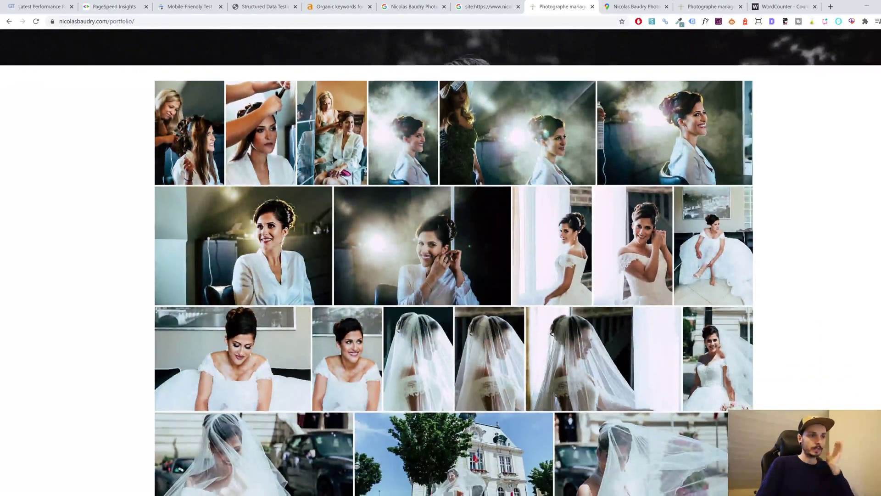
pyautogui.scroll(-13, 441, 262)
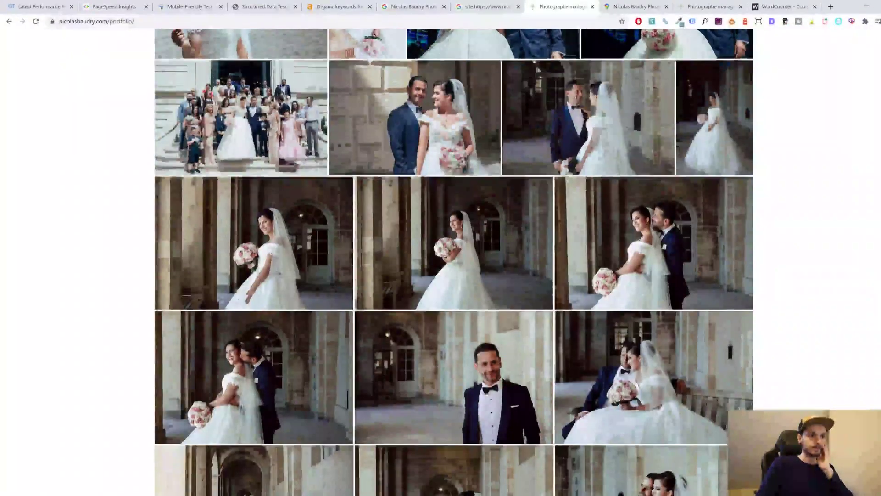
pyautogui.press('Home')
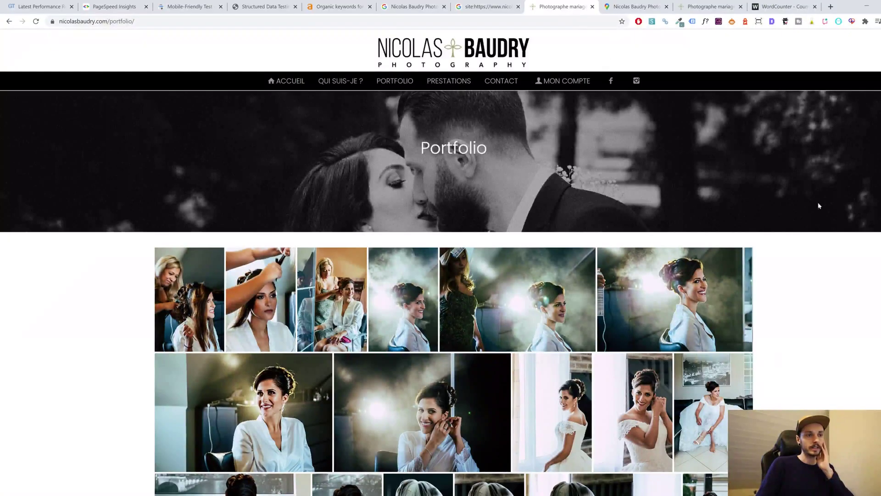
pyautogui.scroll(-15, 440, 261)
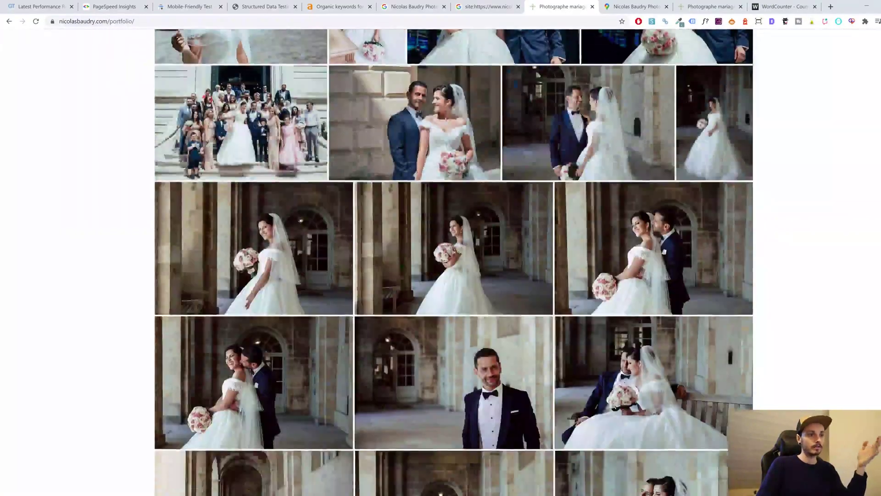
pyautogui.scroll(-10, 441, 262)
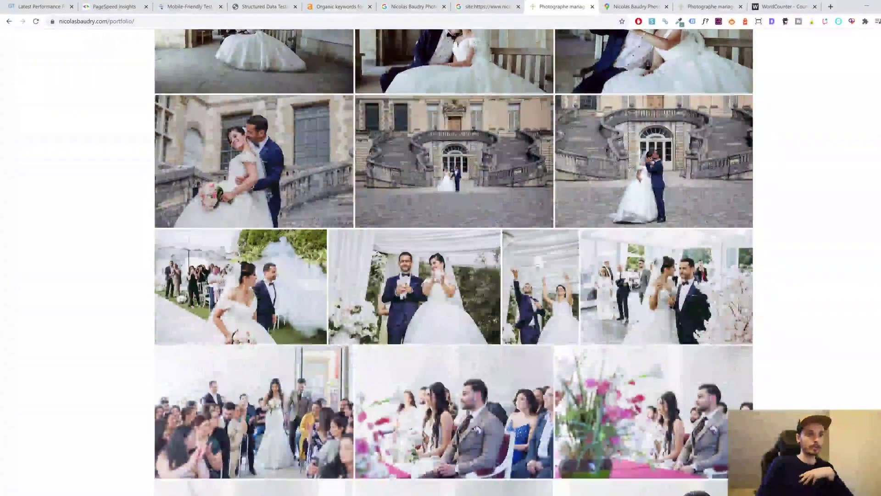
pyautogui.scroll(-12, 441, 262)
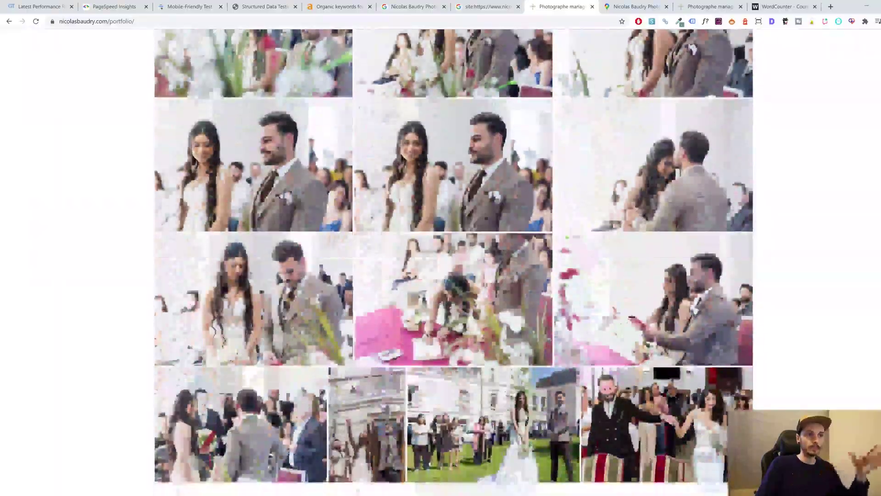
pyautogui.scroll(-10, 845, 381)
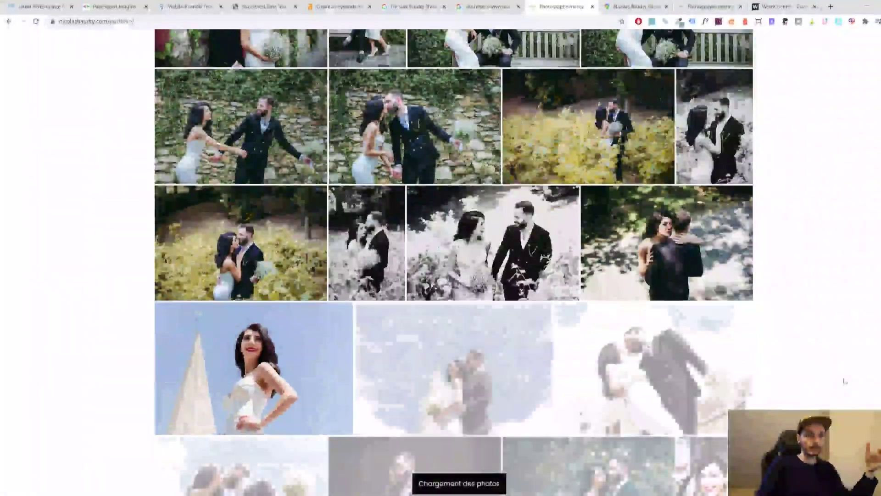
pyautogui.scroll(-15, 845, 381)
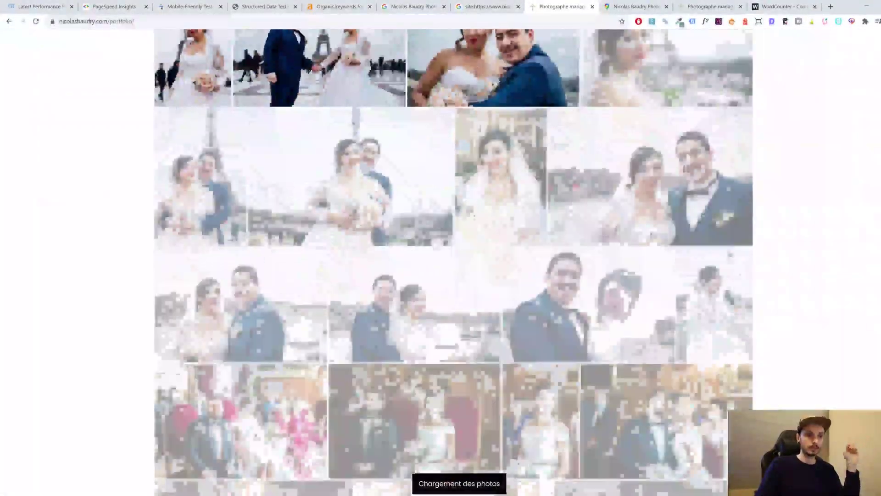
pyautogui.scroll(-3, 441, 261)
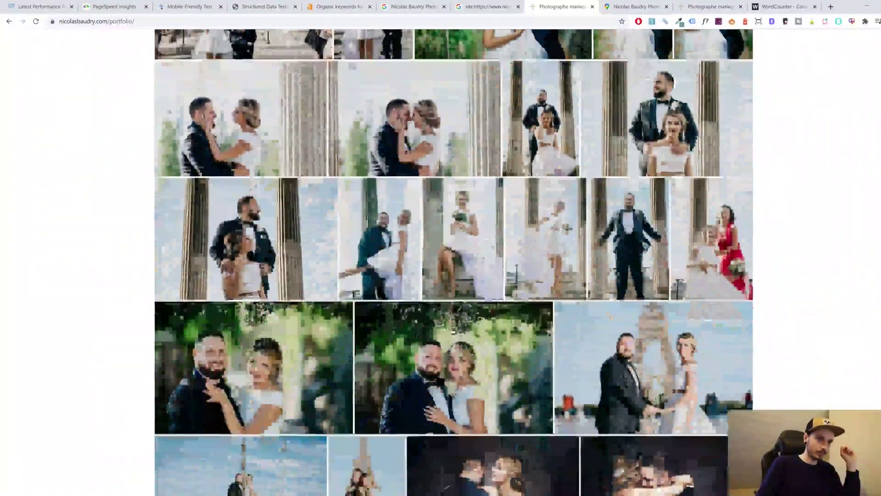
# Look back through the Portfolio gallery up to the page's header, checking for text between the photos.
pyautogui.scroll(5, 441, 261)
pyautogui.scroll(-5, 440, 262)
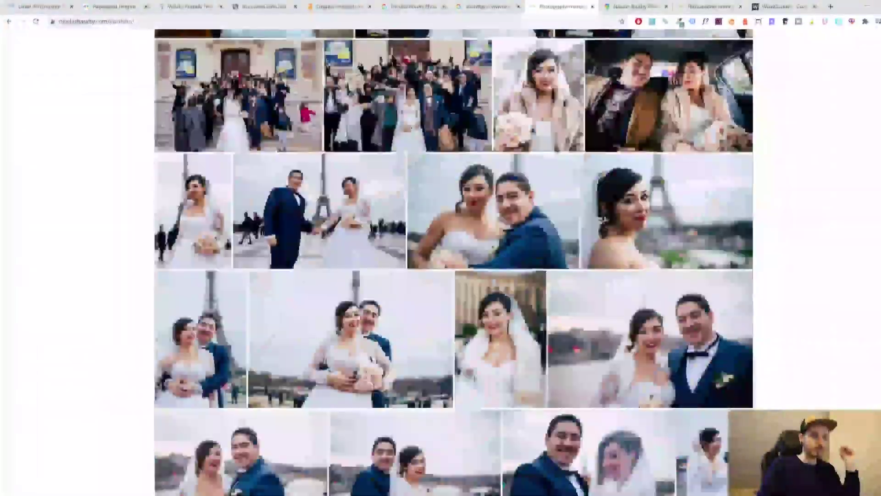
pyautogui.scroll(10, 440, 261)
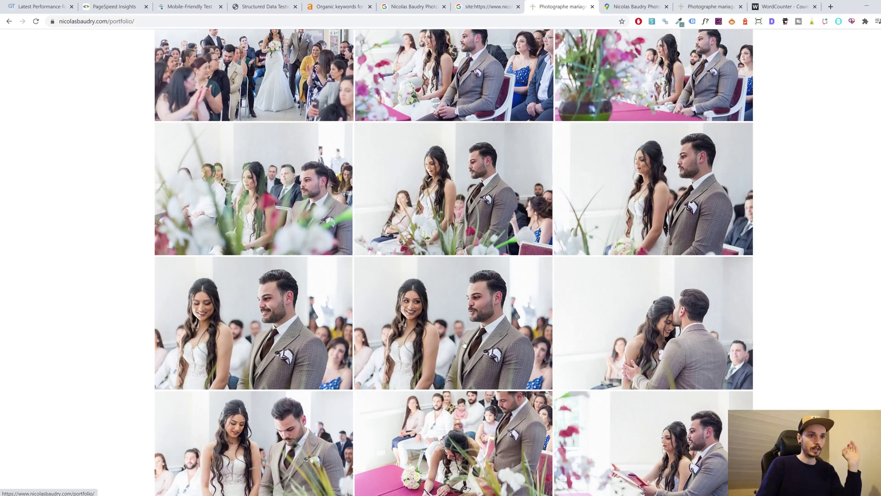
pyautogui.scroll(15, 464, 344)
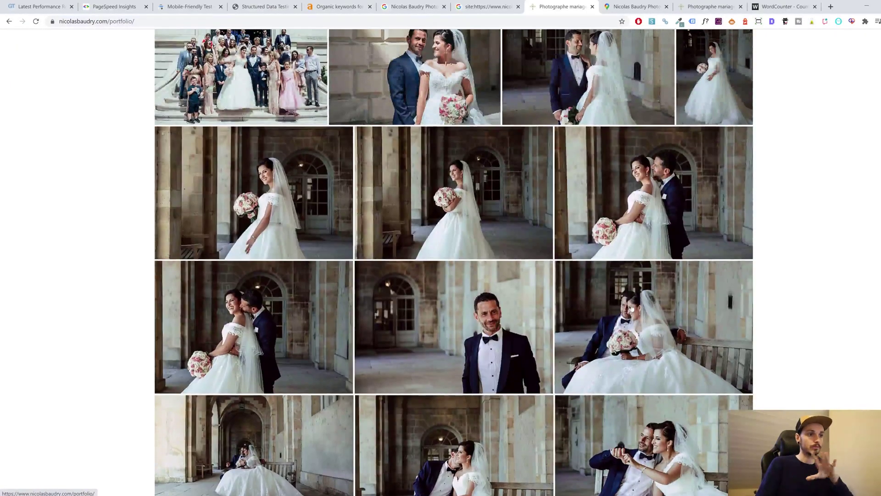
pyautogui.scroll(15, 543, 312)
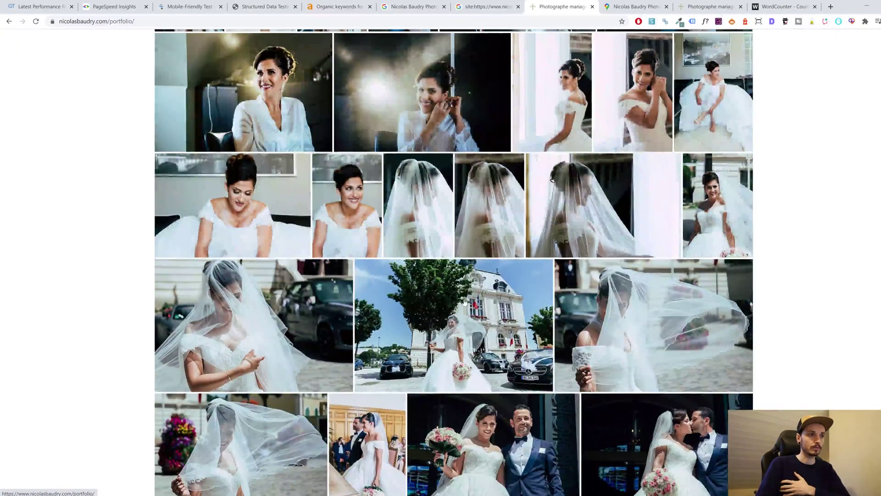
pyautogui.scroll(2, 464, 302)
pyautogui.scroll(-2, 414, 239)
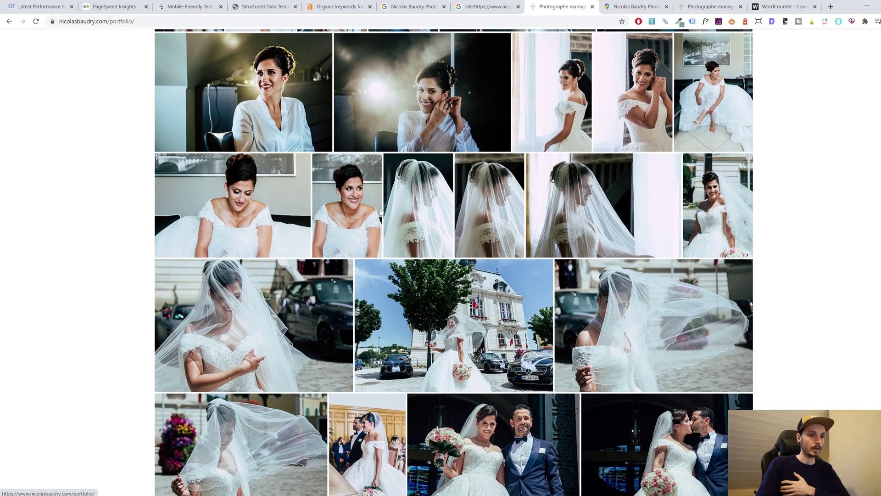
pyautogui.scroll(8, 381, 211)
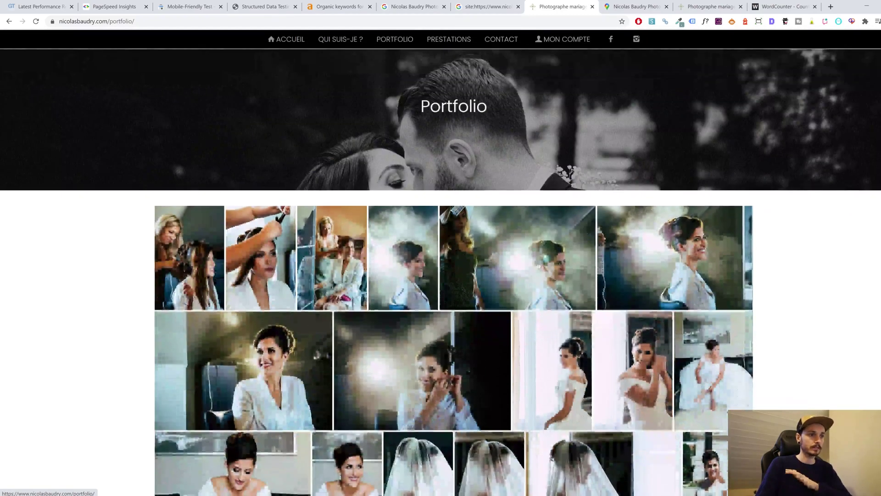
pyautogui.scroll(-3, 353, 93)
pyautogui.scroll(3, 353, 93)
pyautogui.scroll(1, 353, 93)
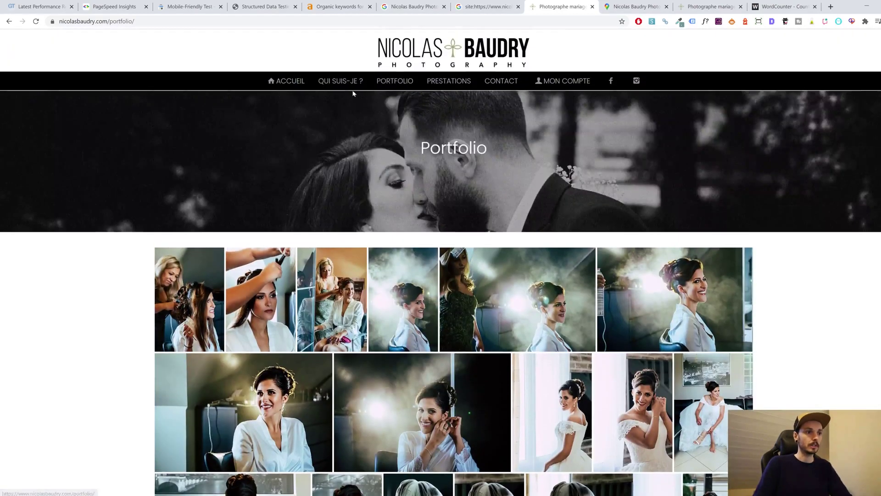
# Open the Prestations page and review its introduction and the three packages under "Les formules mariage".
pyautogui.click(449, 81)
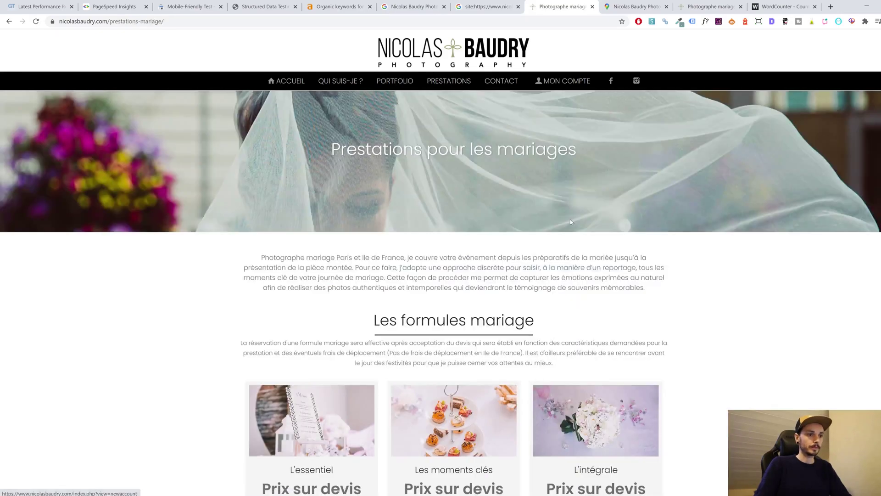
pyautogui.scroll(-4, 745, 233)
pyautogui.scroll(4, 553, 190)
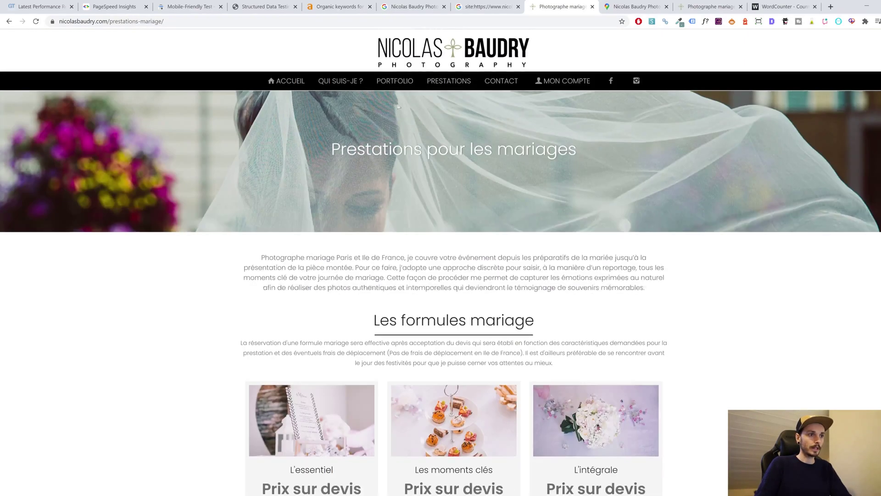
pyautogui.scroll(-4, 276, 303)
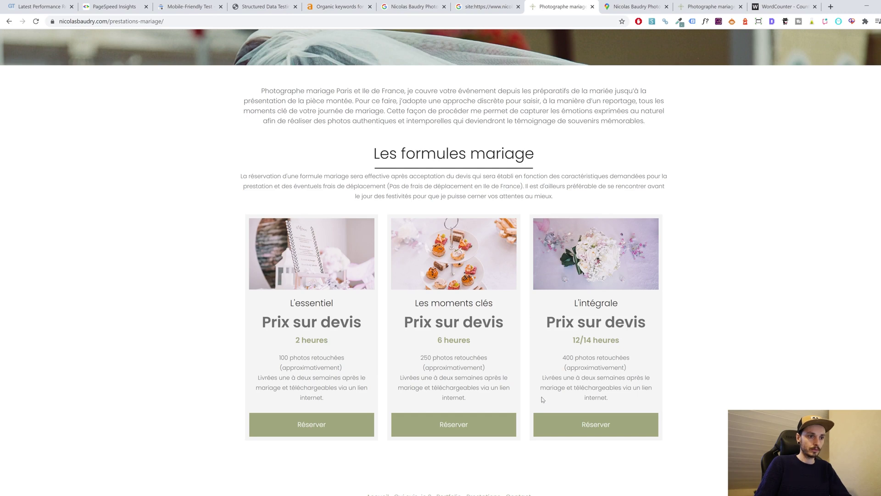
pyautogui.scroll(-1, 543, 399)
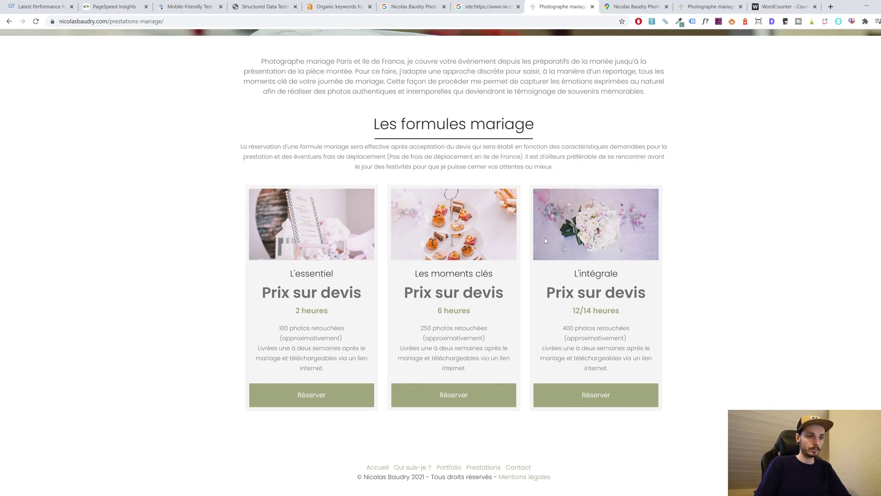
pyautogui.scroll(1, 546, 240)
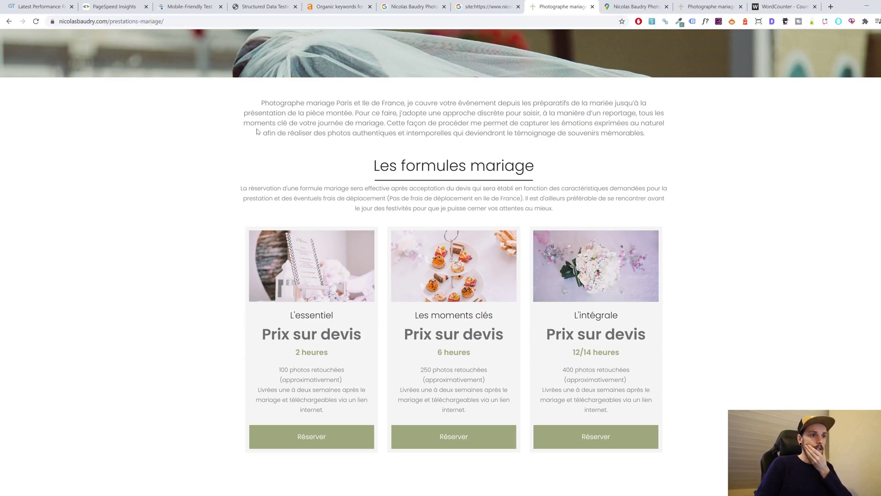
# Highlight the "Prestations pour les mariages" heading and recheck the page's text and packages.
pyautogui.scroll(4, 440, 261)
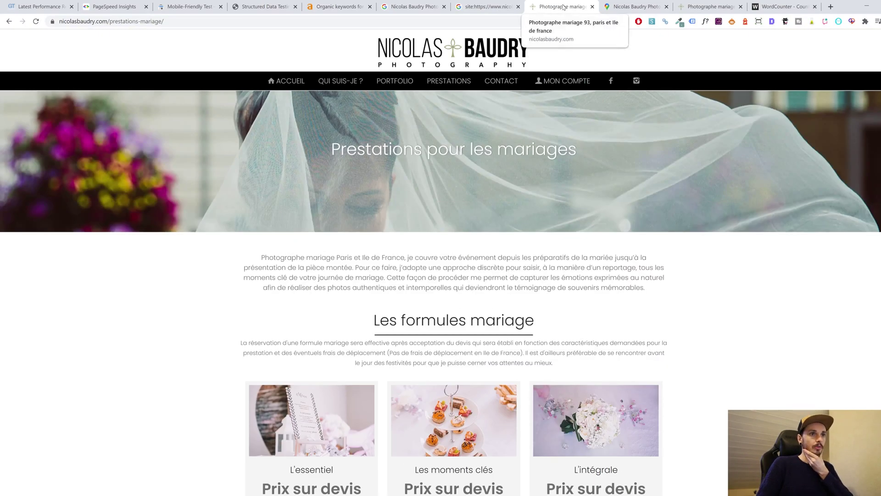
pyautogui.scroll(-3, 584, 169)
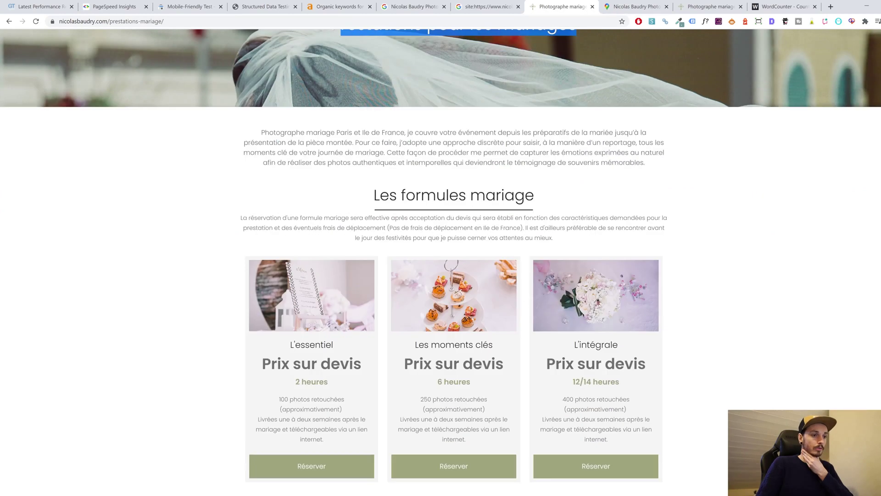
pyautogui.scroll(-2, 441, 262)
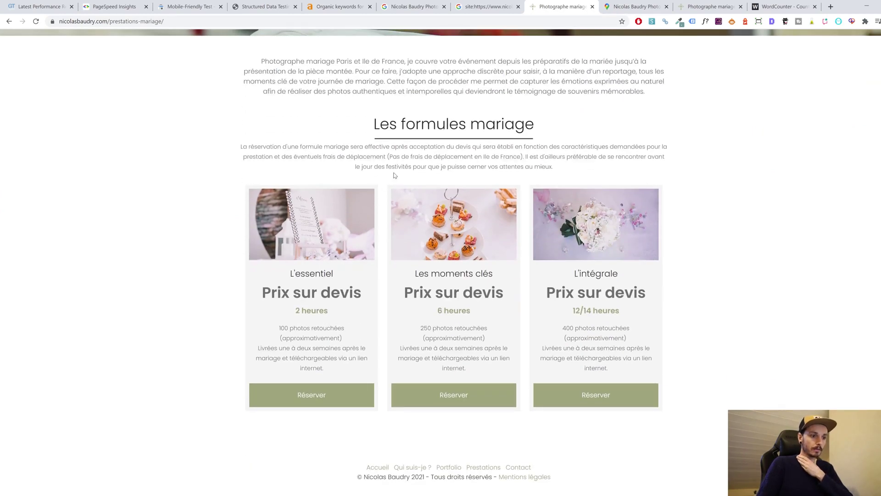
pyautogui.scroll(5, 525, 271)
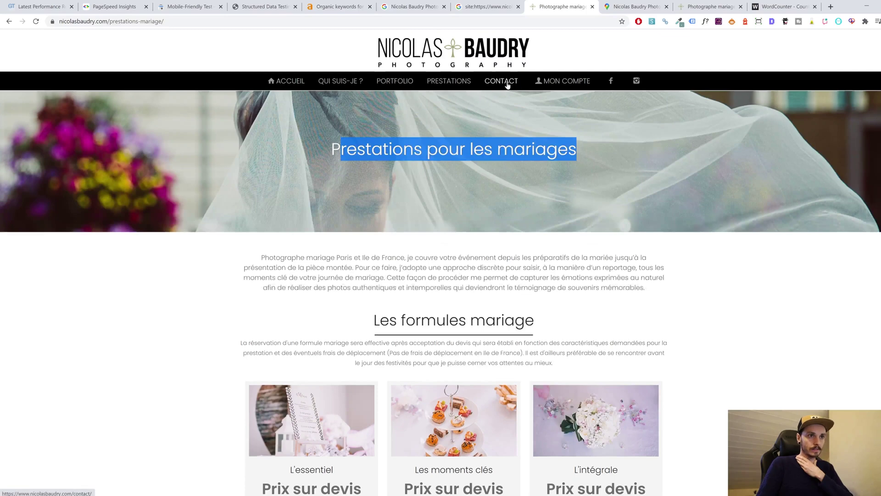
# Open the Contact page, highlight the phone number in its text and review the contact form.
pyautogui.click(508, 86)
pyautogui.scroll(-3, 507, 86)
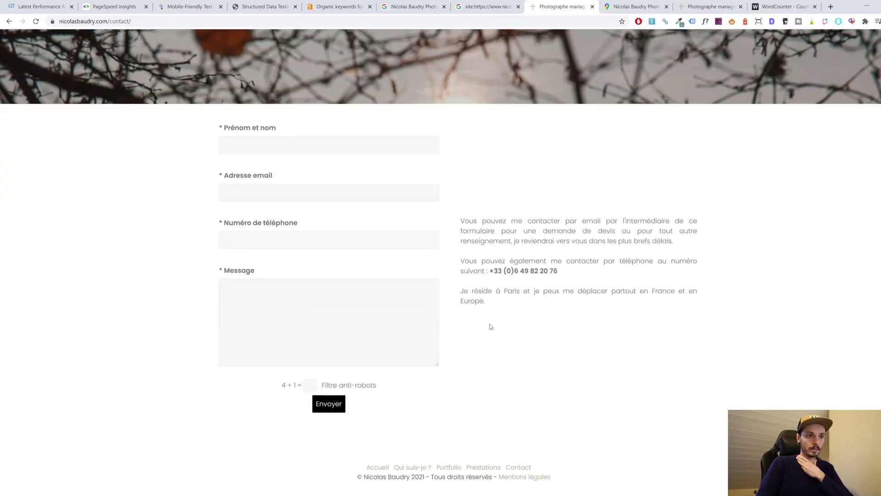
pyautogui.moveTo(486, 271); pyautogui.dragTo(583, 278)
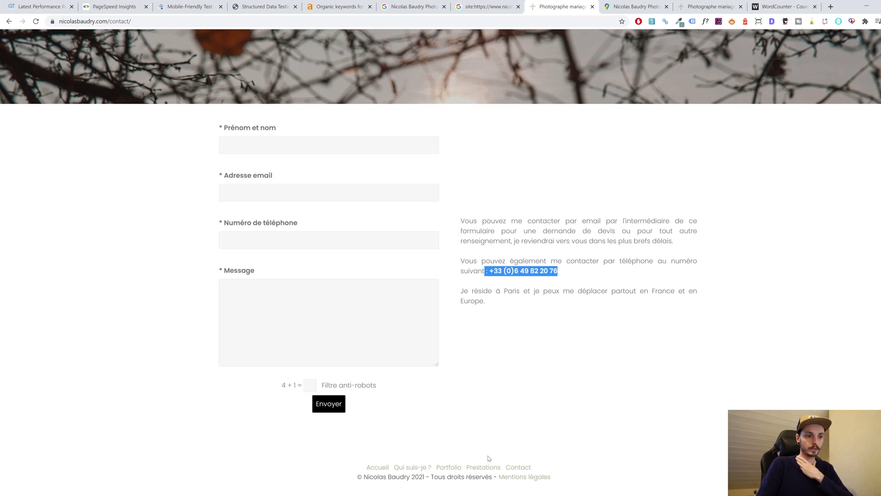
pyautogui.click(613, 426)
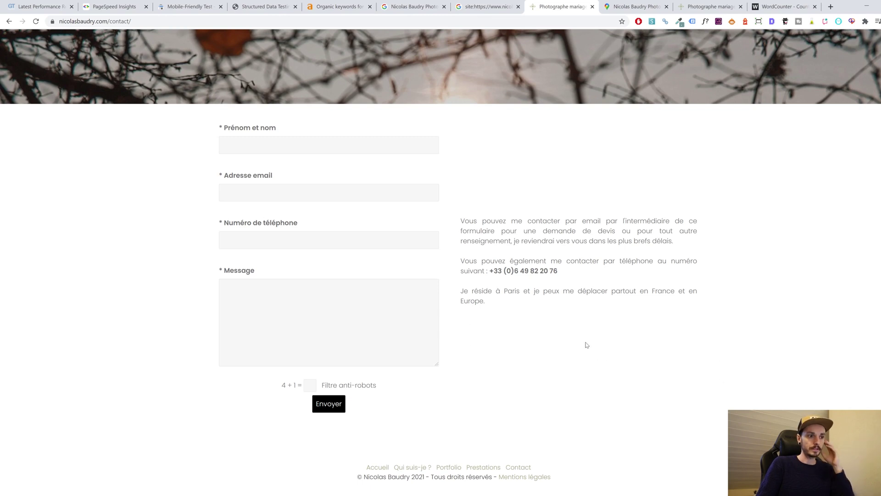
pyautogui.scroll(3, 551, 321)
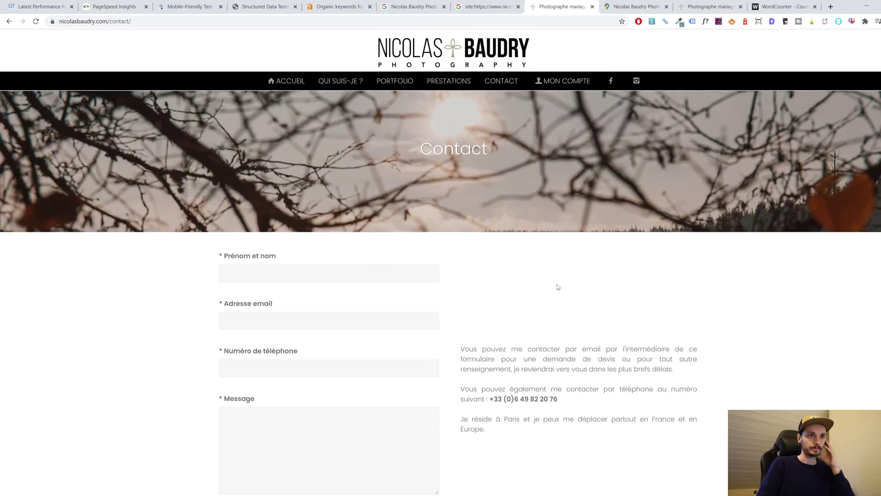
# Revisit the Portfolio page and the Prestations page to compare their content.
pyautogui.click(389, 83)
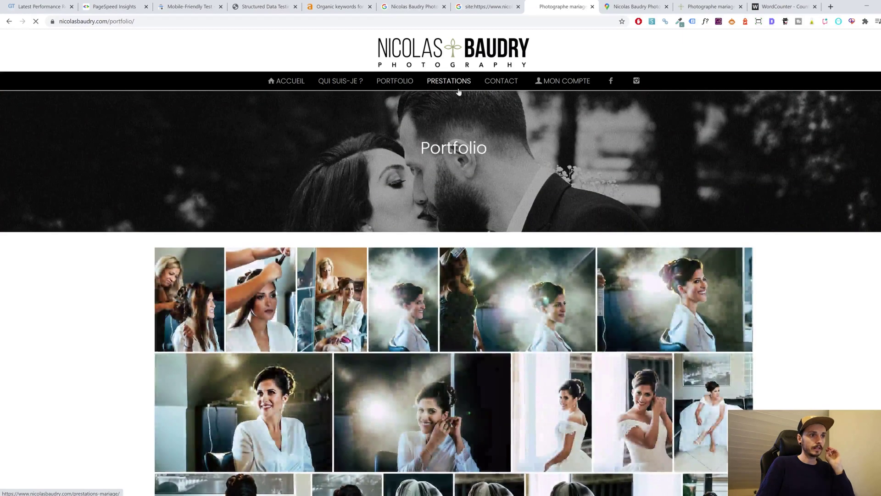
pyautogui.click(458, 90)
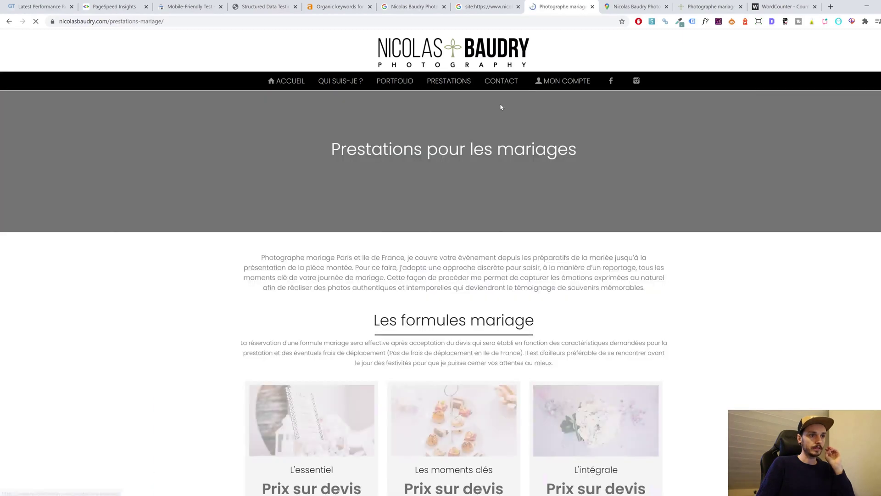
pyautogui.scroll(-4, 491, 239)
pyautogui.scroll(5, 491, 239)
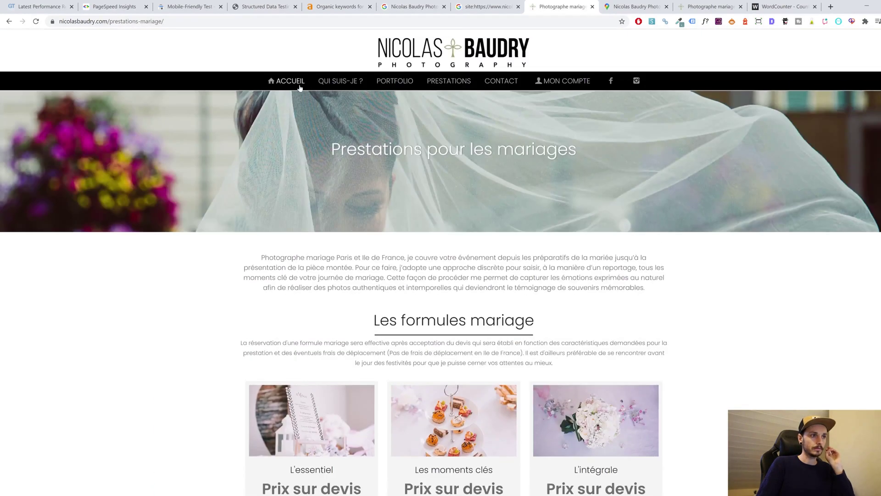
# Return to the homepage and review the "Photographe mariage Paris" text section.
pyautogui.click(292, 85)
pyautogui.scroll(-10, 365, 121)
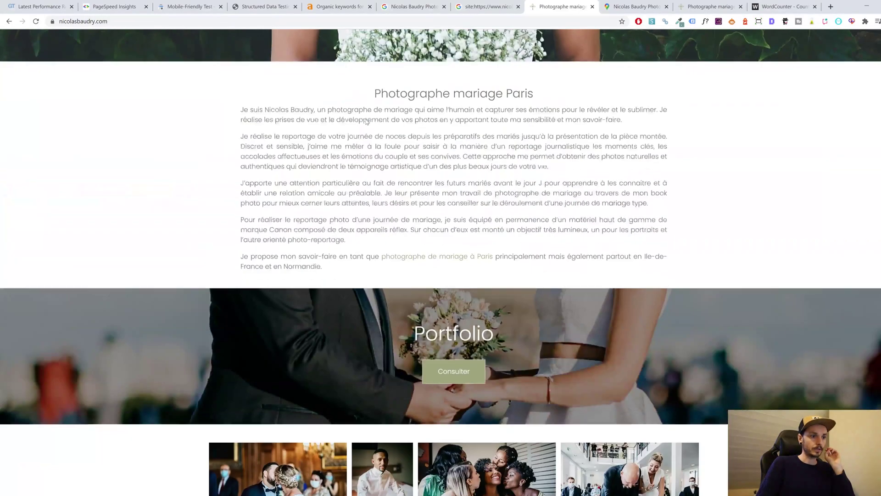
# Open the homepage's "photographe de mariage à Paris" link in a new tab and review that page's text and photos.
pyautogui.rightClick(427, 260)
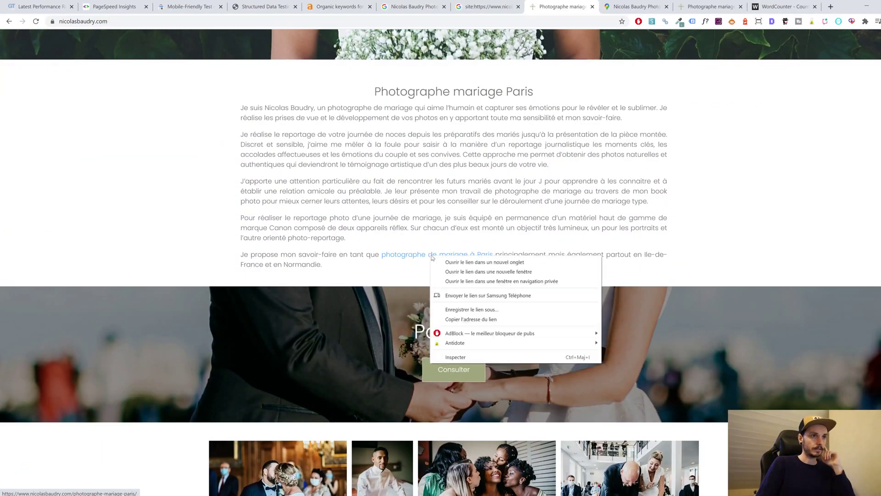
pyautogui.click(459, 263)
pyautogui.click(595, 4)
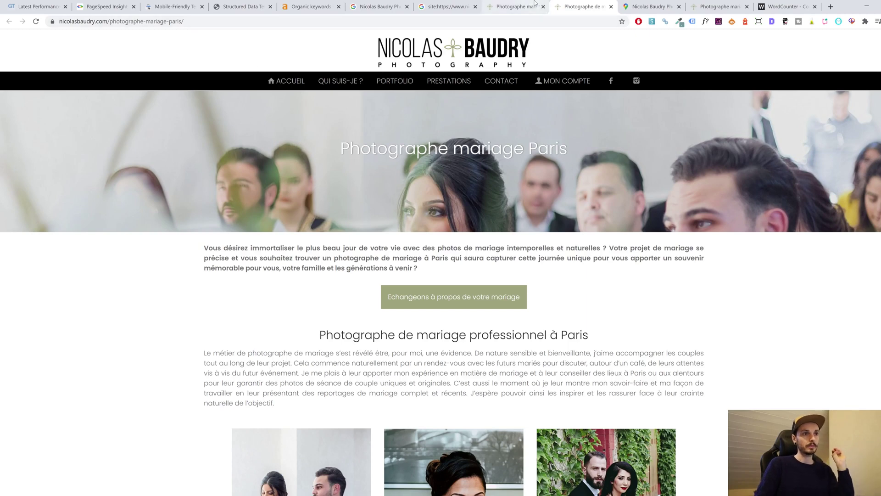
pyautogui.scroll(-5, 530, 183)
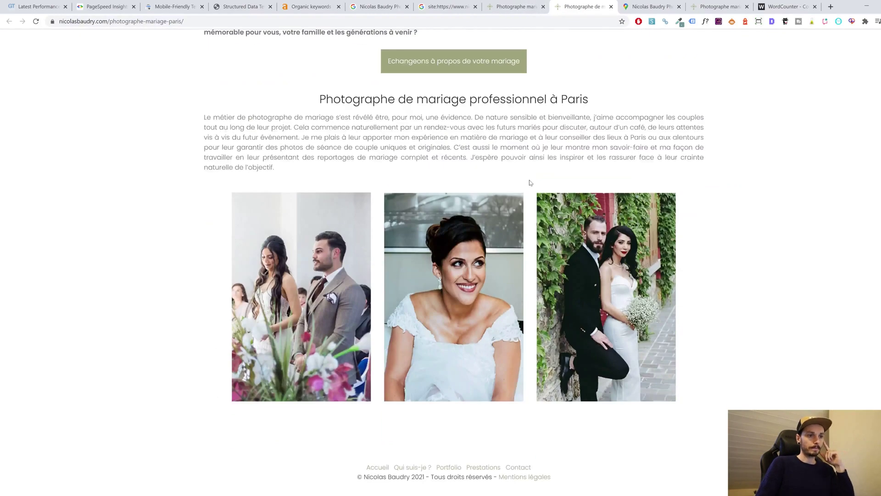
pyautogui.scroll(3, 530, 181)
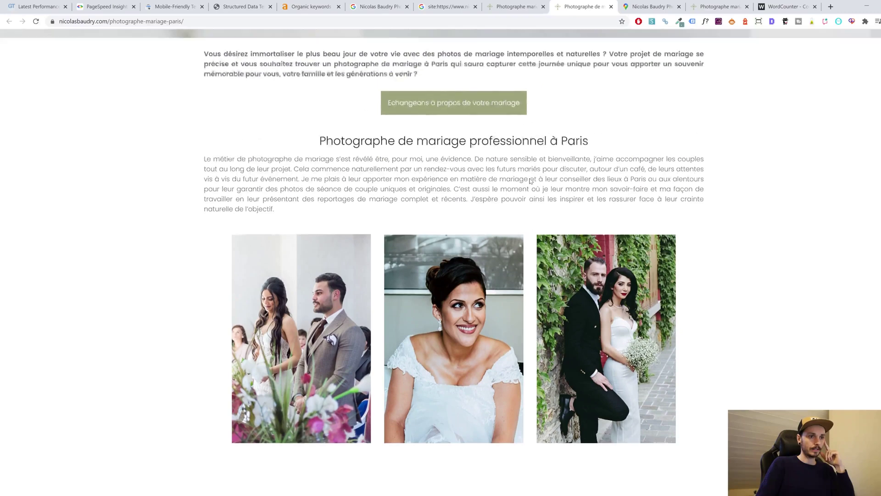
# Highlight the landing page's text from the bold introduction through the "Photographe de mariage professionnel à Paris" paragraph to gauge its length.
pyautogui.moveTo(140, 184); pyautogui.dragTo(717, 317)
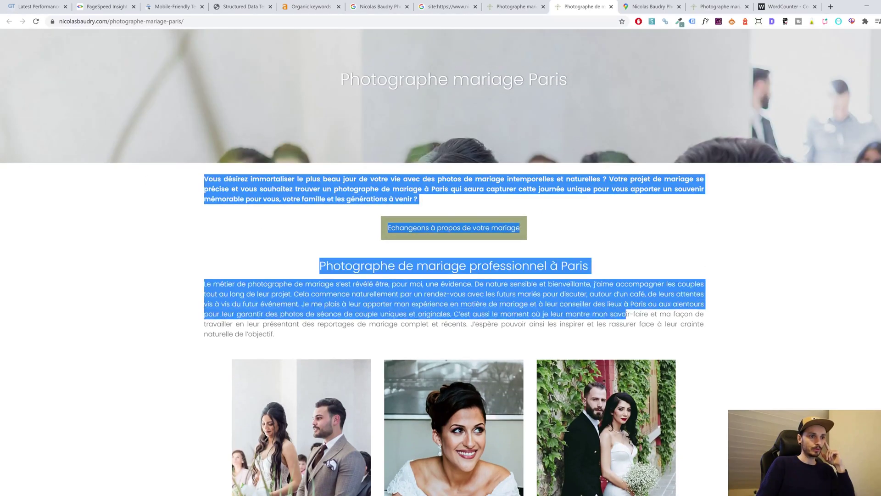
pyautogui.click(744, 259)
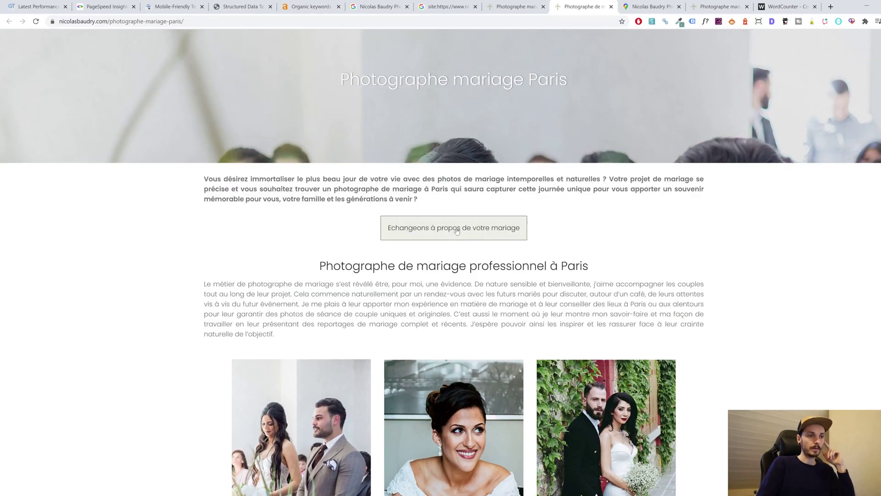
pyautogui.moveTo(204, 179); pyautogui.dragTo(716, 342)
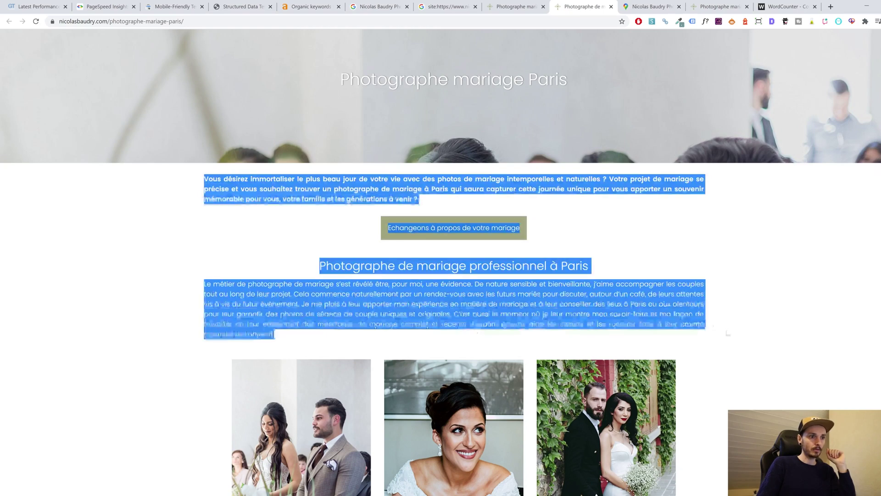
pyautogui.scroll(-3, 739, 325)
pyautogui.scroll(5, 740, 322)
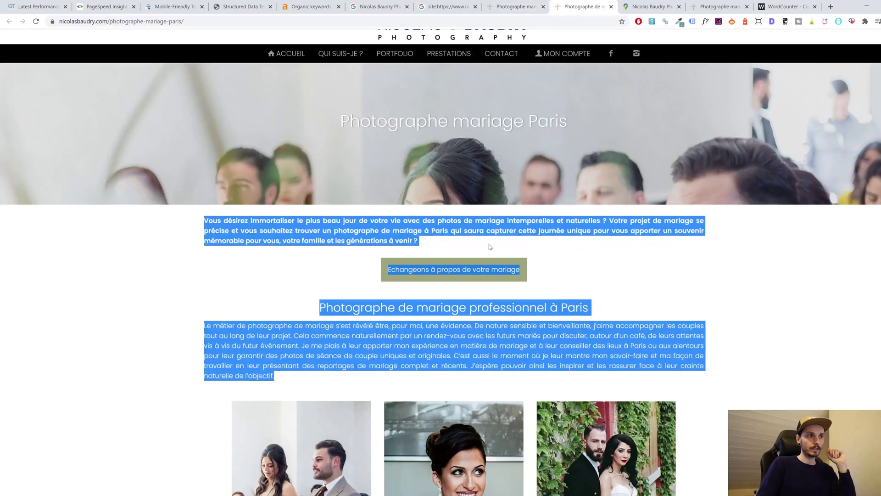
pyautogui.click(553, 264)
# Compare the "Photographe mariage Paris" heading on the landing page with the same heading on the homepage, highlighting each.
pyautogui.tripleClick(454, 122)
pyautogui.click(514, 7)
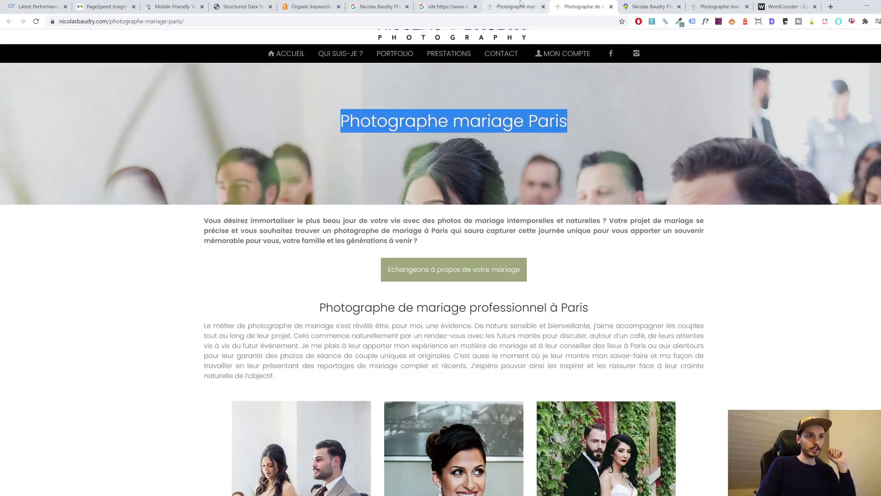
pyautogui.scroll(4, 440, 207)
pyautogui.tripleClick(575, 305)
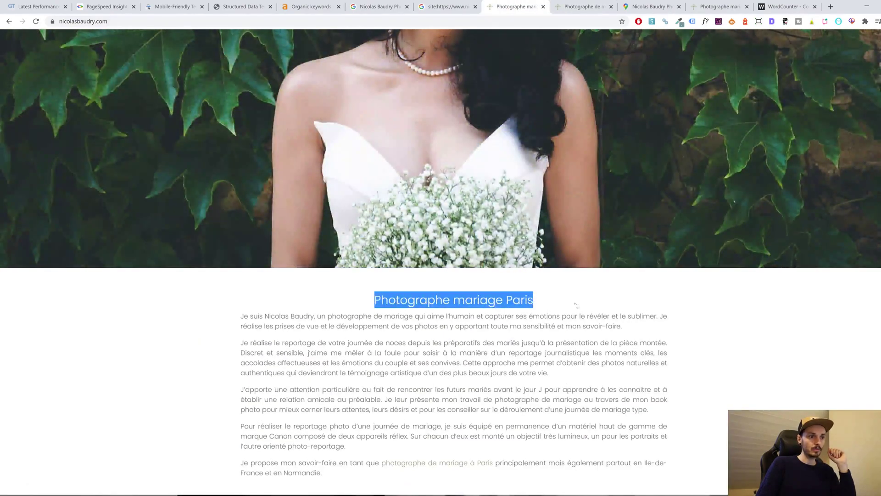
pyautogui.scroll(4, 579, 306)
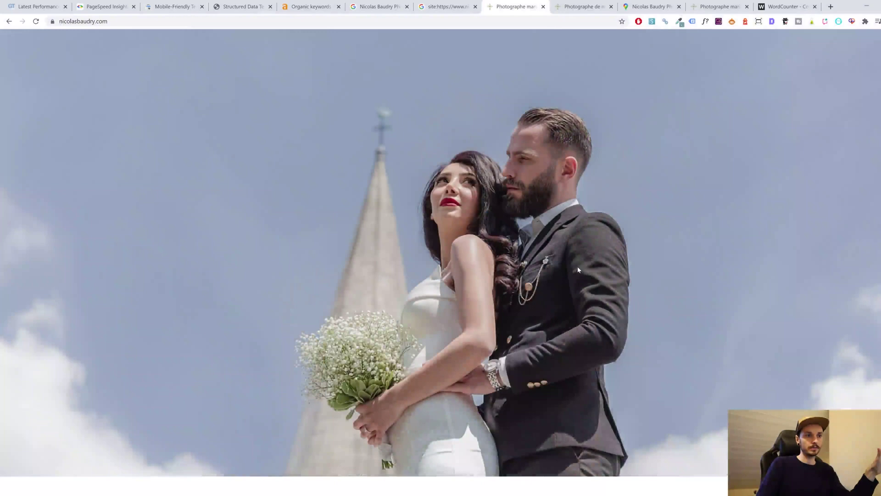
pyautogui.scroll(-3, 578, 270)
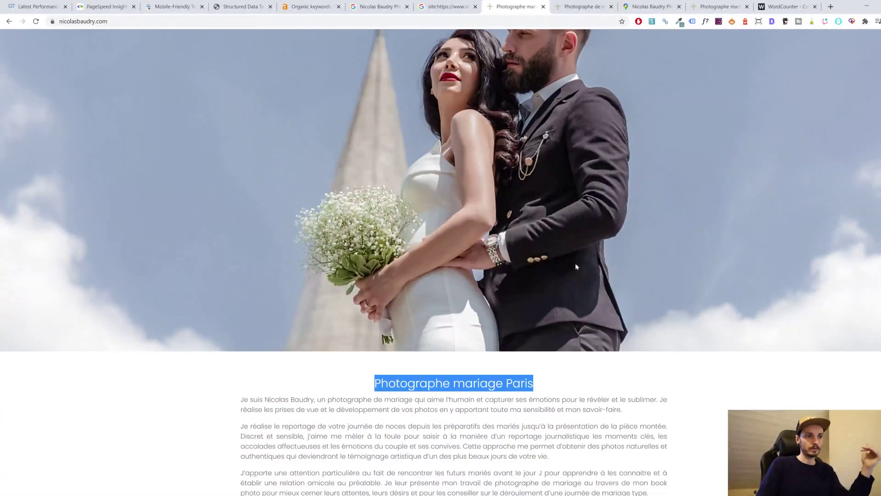
pyautogui.hotkey('ctrl', 'Tab')
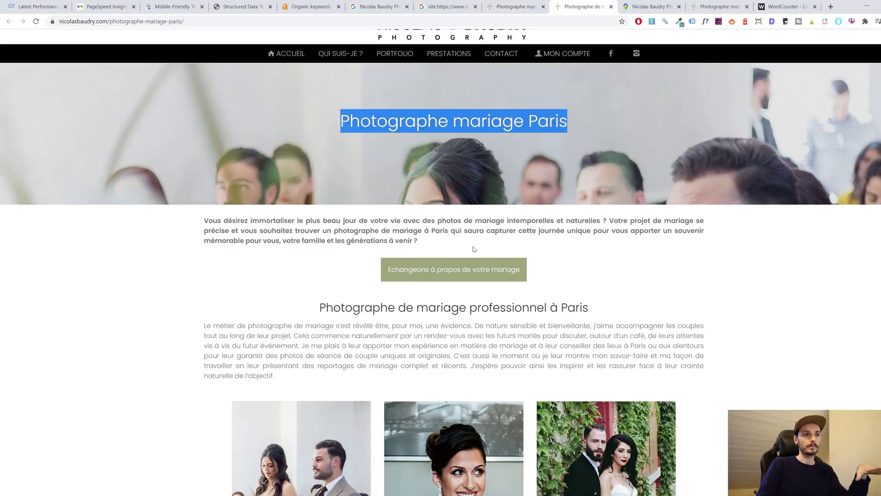
# Copy the homepage text from the "Photographe mariage Paris" heading through the end of the "Témoignages des mariés" section.
pyautogui.click(528, 6)
pyautogui.scroll(-10, 587, 297)
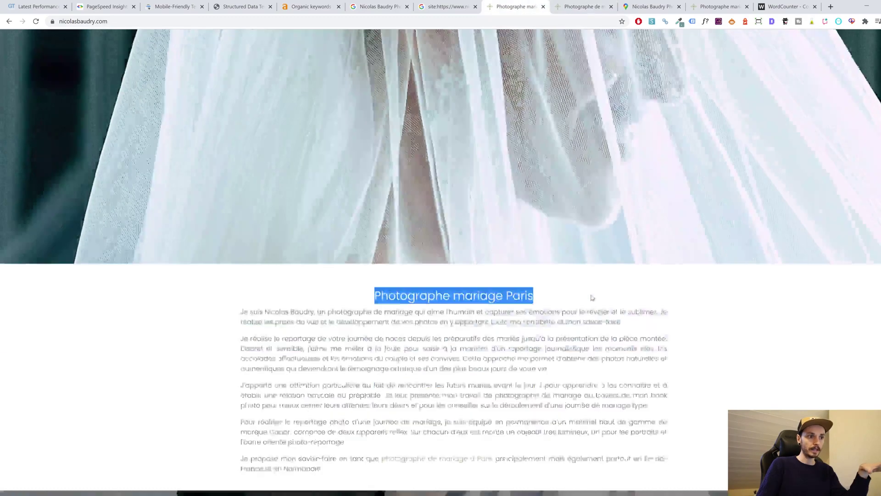
pyautogui.scroll(-15, 586, 300)
pyautogui.scroll(20, 505, 280)
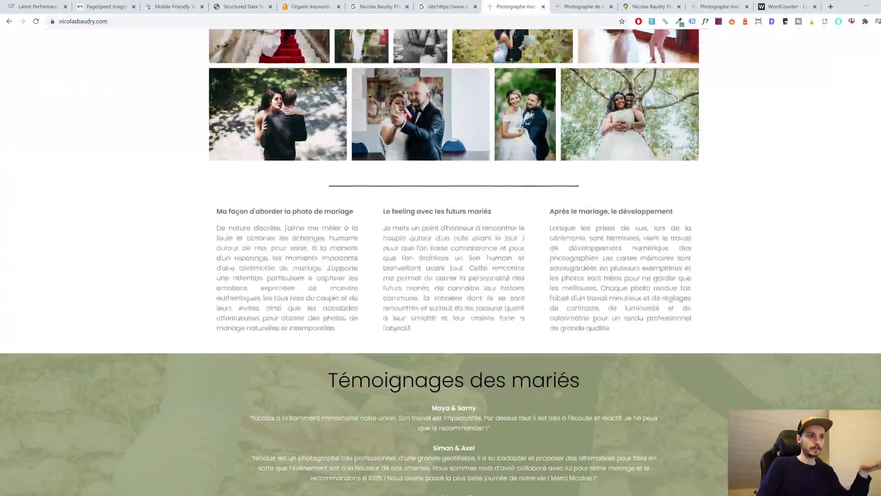
pyautogui.scroll(8, 439, 260)
pyautogui.moveTo(375, 244); pyautogui.dragTo(635, 213)
pyautogui.scroll(1, 635, 213)
pyautogui.click(635, 214)
pyautogui.tripleClick(647, 224)
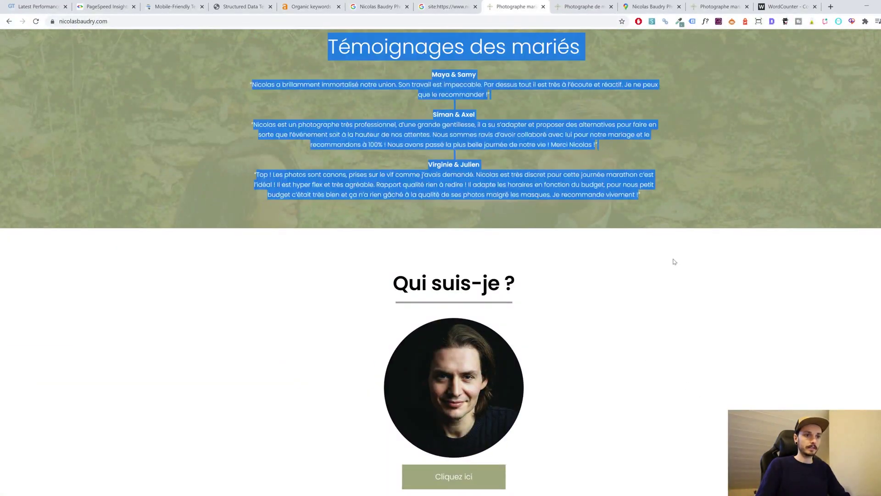
# Replace the text in WordCounter with the copied homepage text and check its word count.
pyautogui.click(785, 6)
pyautogui.hotkey('ctrl', 'a')
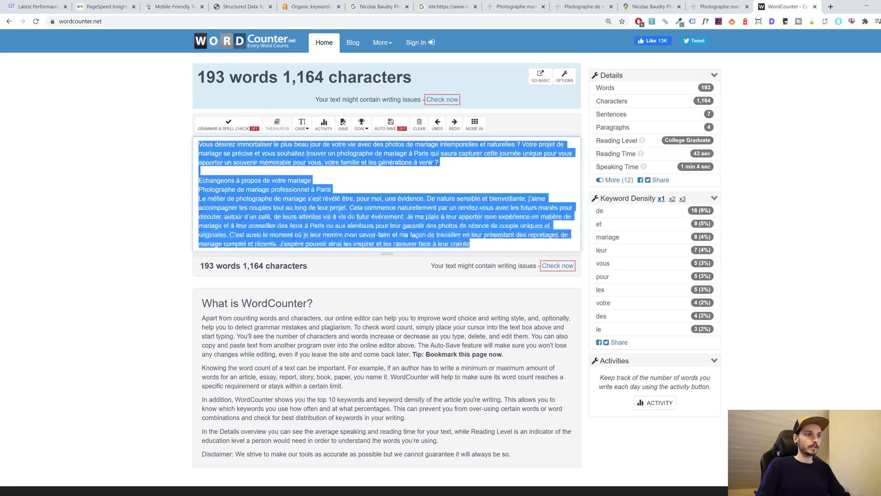
pyautogui.write("Témoignages des mariés Maya & Samy Nicolas a brillamment immortalisé notre union. Son travail est impeccable. Par dessus tout il est très à l'écoute et réactif. Je ne peux que le recommander !  Siman & Axel Nicolas est un photographe très professionnel, d'une grande gentillesse, il a su s'adapter et proposer des alternatives pour faire en sorte que l'événement soit à la hauteur de nos attentes. Nous sommes ravis d'avoir collaboré avec lui pour notre mariage et le recommandons à 100% ! Nous avons passé la plus belle journée de notre vie ! Merci Nicolas !  Virginie & Julien Top ! Les photos sont canons, prises sur le vif comme j'avais demandé. Nicolas est très discret pour cette journée marathon c'est l'idéal ! Il est hyper flex et très agréable. Rapport qualité rien à redire ! Il adapte les horaires en fonction du budget, pour nous petit budget c'était très bien et ça n'a rien gâché à la qualité de ses photos malgré les masques. Je recommande vivement !")
pyautogui.scroll(4, 441, 262)
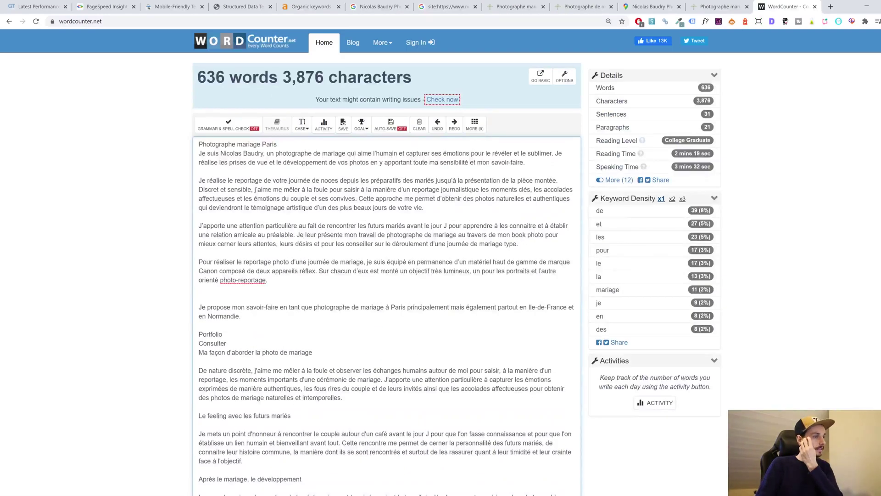
pyautogui.tripleClick(196, 79)
pyautogui.click(192, 79)
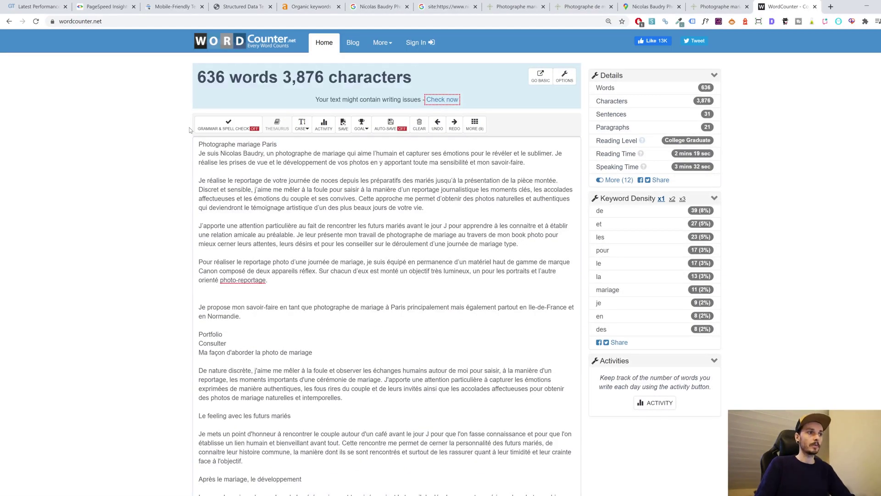
# Look up the keyword "photographe mariage paris" for Google France in the Ahrefs Keywords Explorer.
pyautogui.click(299, 4)
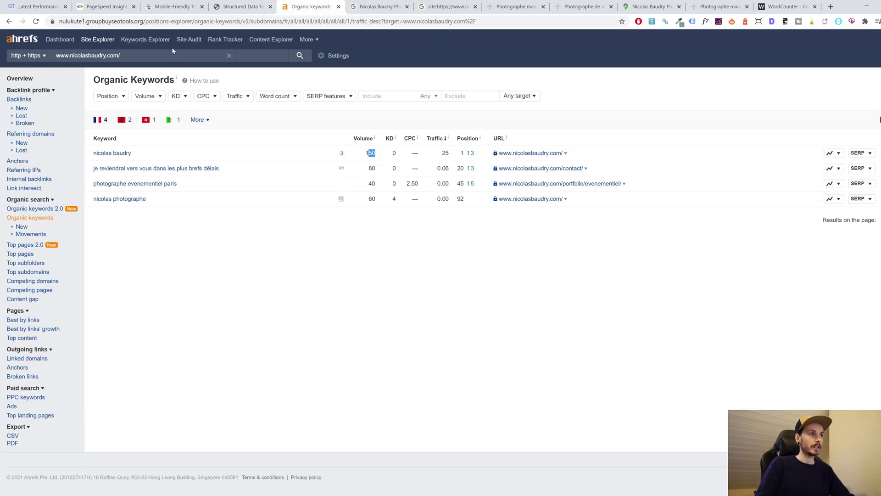
pyautogui.click(150, 40)
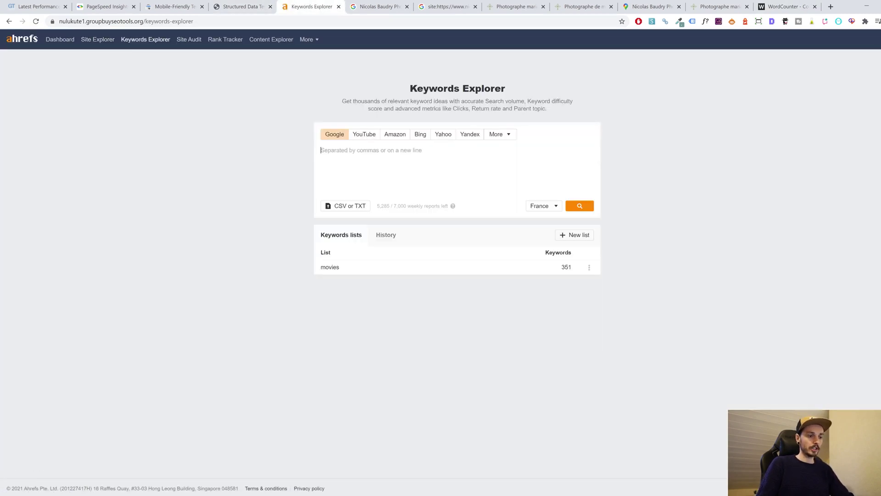
pyautogui.write('photograp')
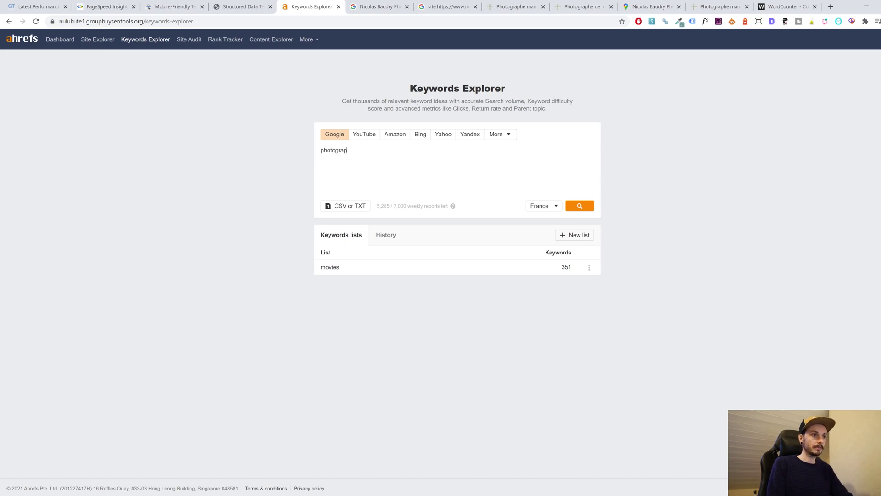
pyautogui.write('he mariage paris')
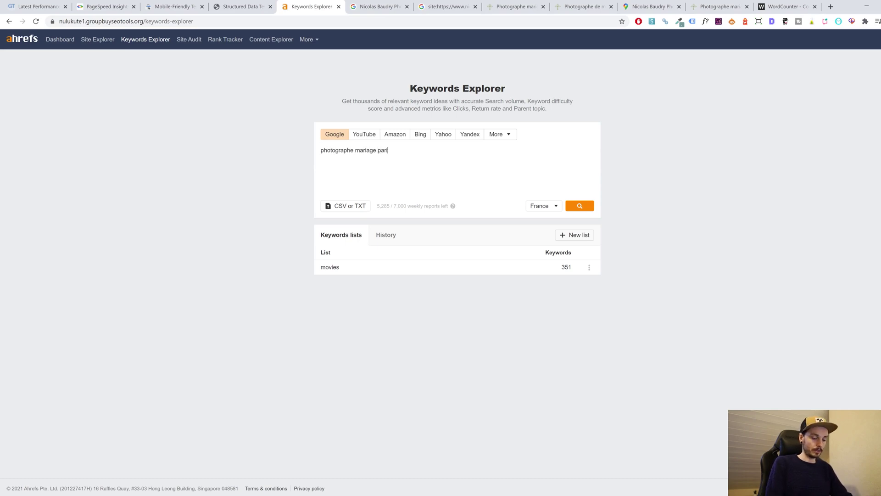
pyautogui.press('Return')
# Close the duplicate homepage tab, go from the landing page to the homepage and review its "Photographe mariage Paris" section.
pyautogui.click(543, 7)
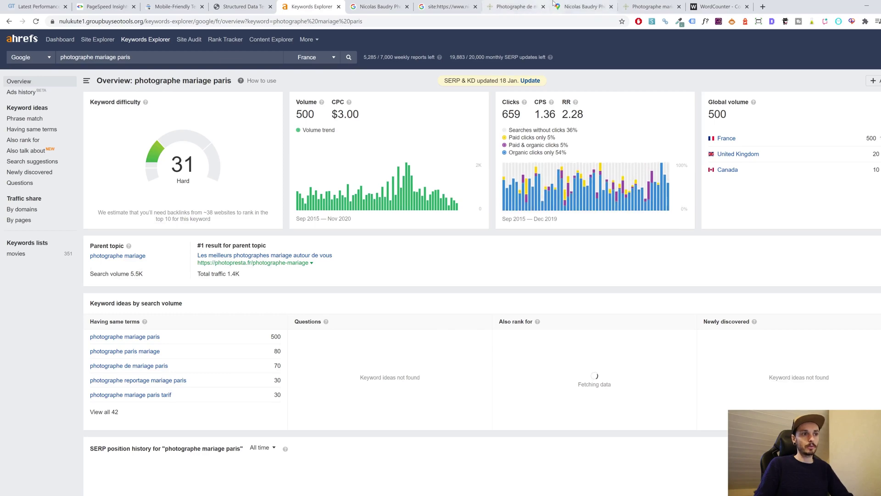
pyautogui.click(510, 5)
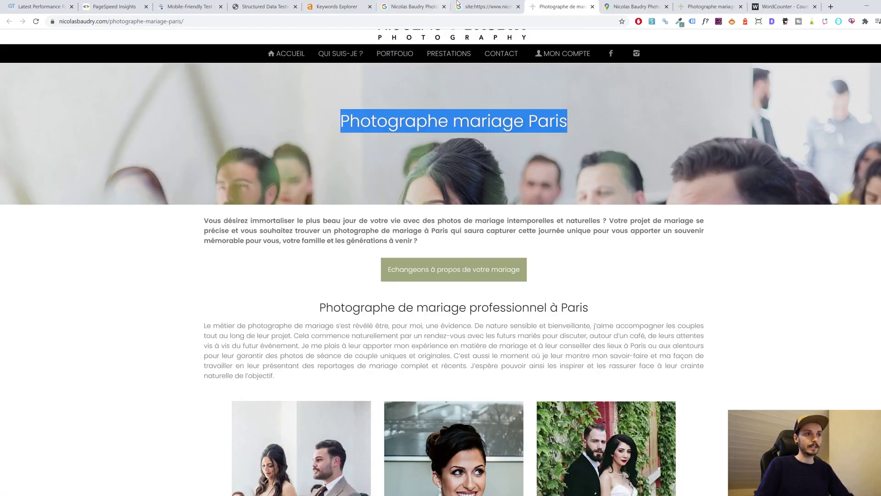
pyautogui.hotkey('ctrl', 'shift', 'Tab')
pyautogui.hotkey('ctrl', 'Tab')
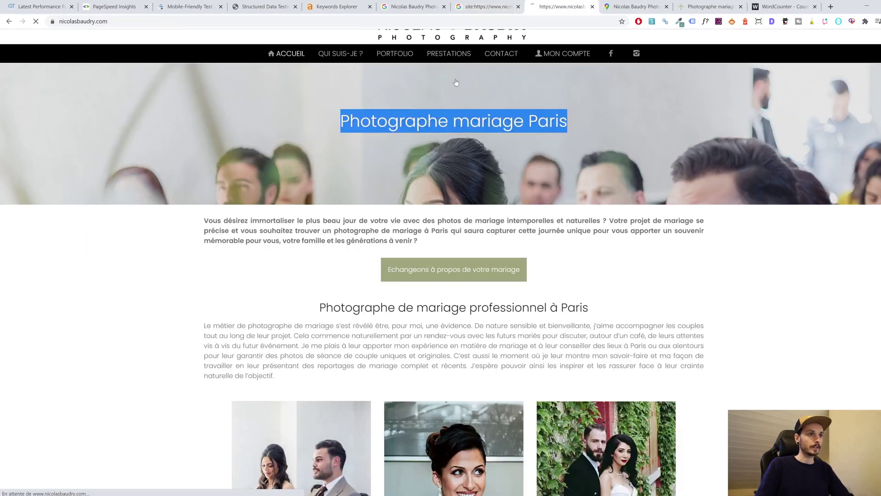
pyautogui.click(286, 54)
pyautogui.scroll(-10, 286, 229)
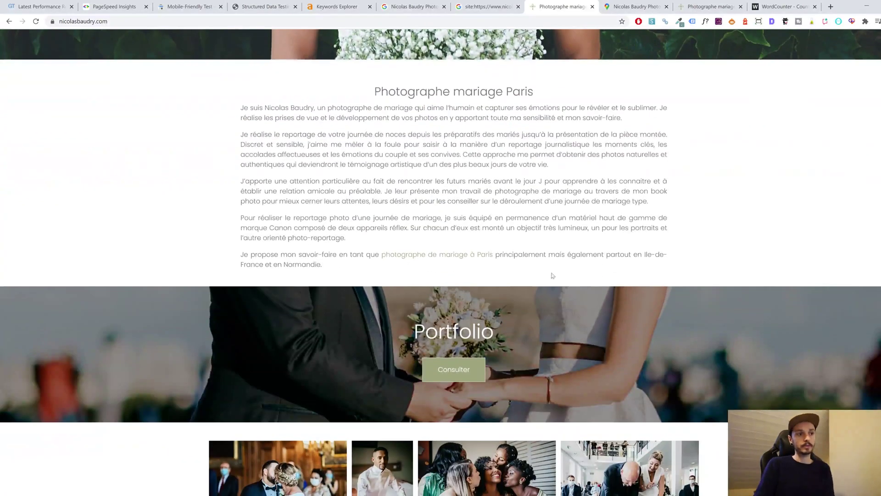
# Return to the Ahrefs overview for "photographe mariage paris" and highlight the keyword difficulty score, examining it alongside the search volume.
pyautogui.click(490, 5)
pyautogui.hotkey('ctrl', 'shift', 'Tab')
pyautogui.hotkey('ctrl', 'shift', 'Tab')
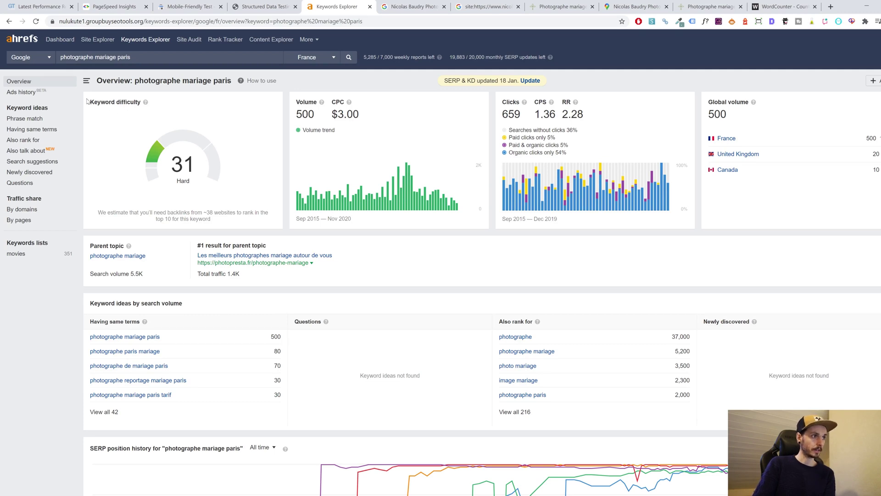
pyautogui.moveTo(87, 101); pyautogui.dragTo(136, 102)
pyautogui.moveTo(177, 182); pyautogui.dragTo(200, 166)
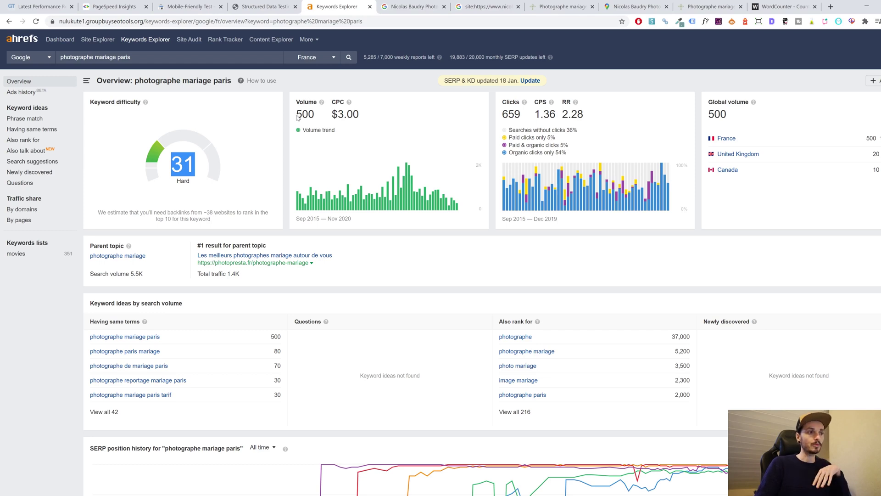
pyautogui.moveTo(458, 208)
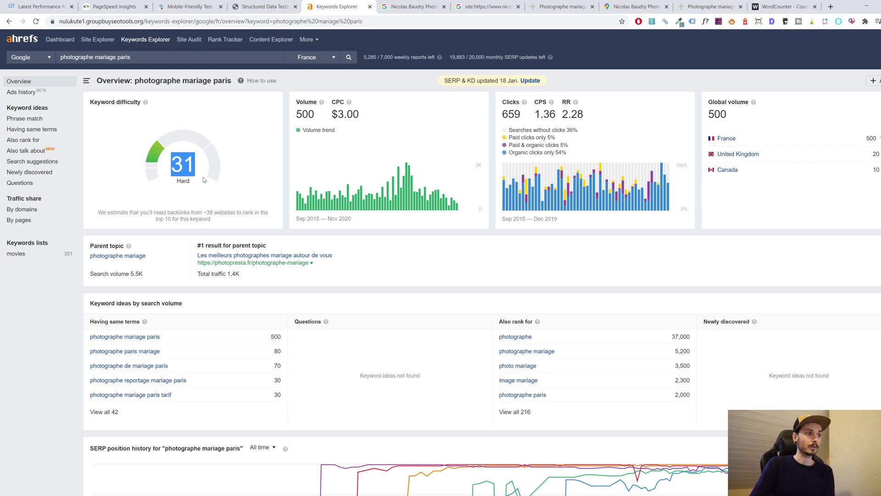
# Revisit the Google results, the site's indexed pages and the homepage, and recheck the homepage text in WordCounter.
pyautogui.hotkey('ctrl', 'Tab')
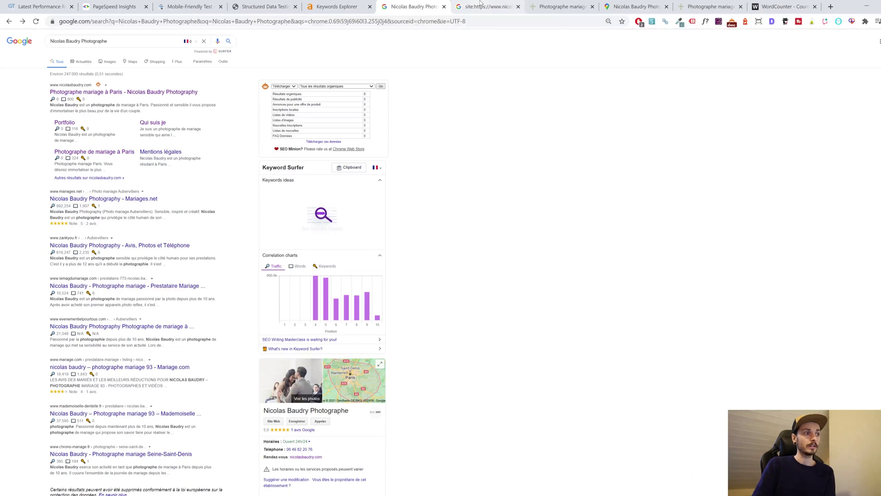
pyautogui.click(481, 3)
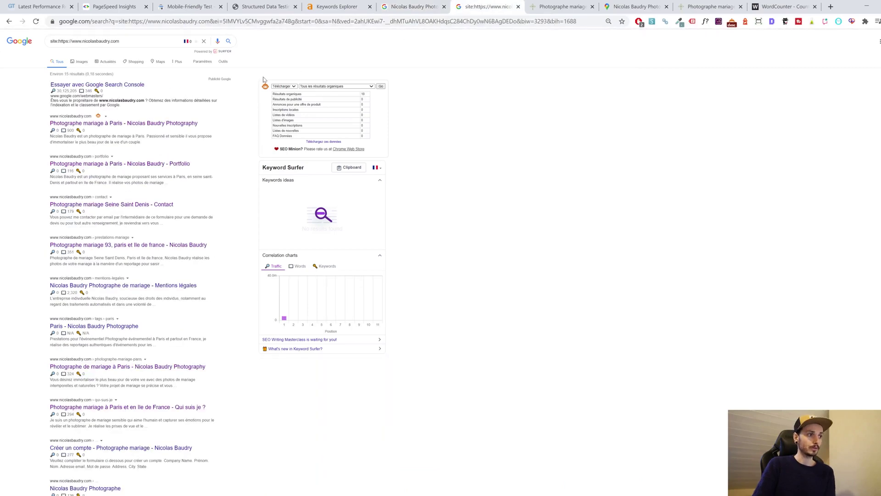
pyautogui.hotkey('ctrl', 'Tab')
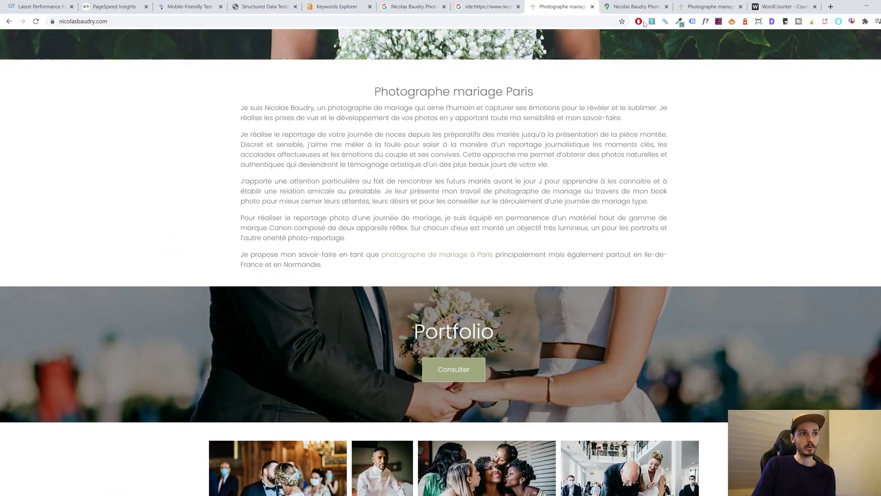
pyautogui.hotkey('ctrl', 'Tab')
pyautogui.hotkey('ctrl', 'Tab')
pyautogui.hotkey('ctrl', 'Tab')
pyautogui.scroll(-6, 388, 275)
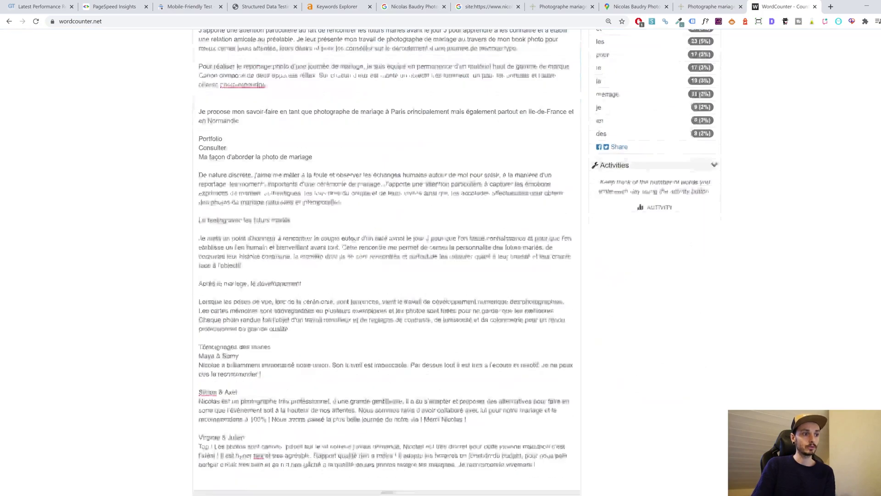
pyautogui.scroll(6, 387, 275)
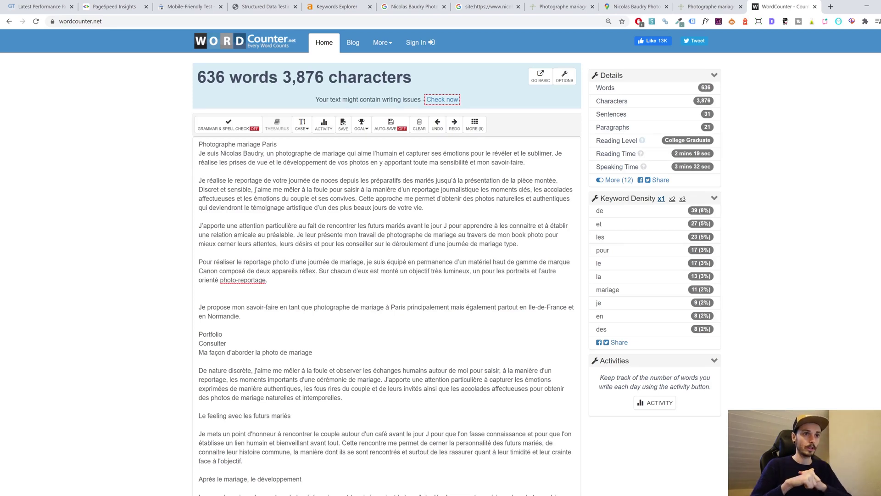
pyautogui.click(497, 5)
pyautogui.click(560, 4)
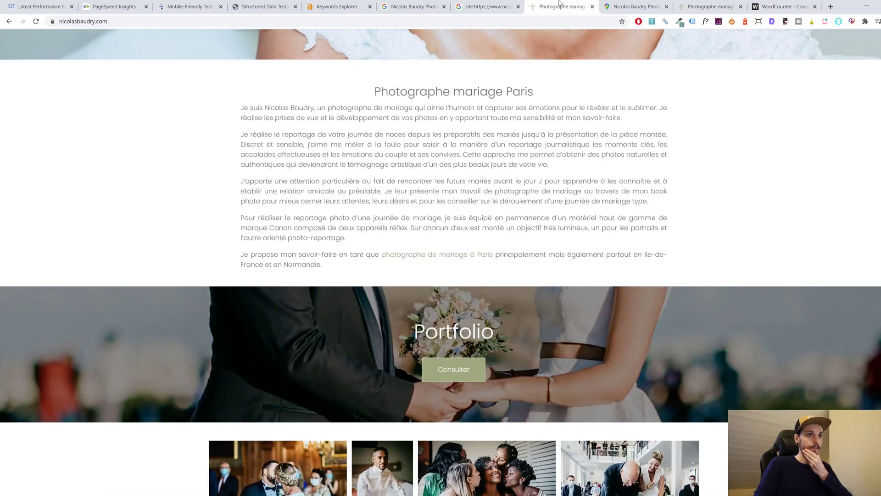
pyautogui.click(634, 4)
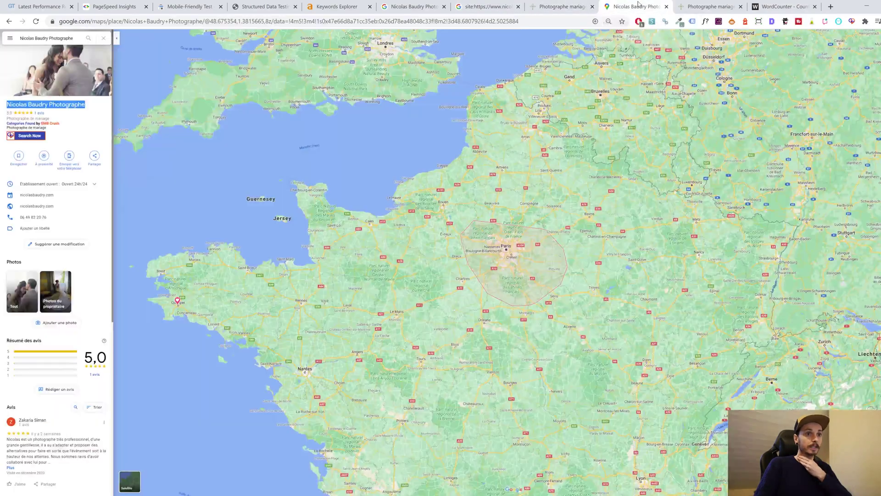
pyautogui.click(582, 3)
pyautogui.click(486, 5)
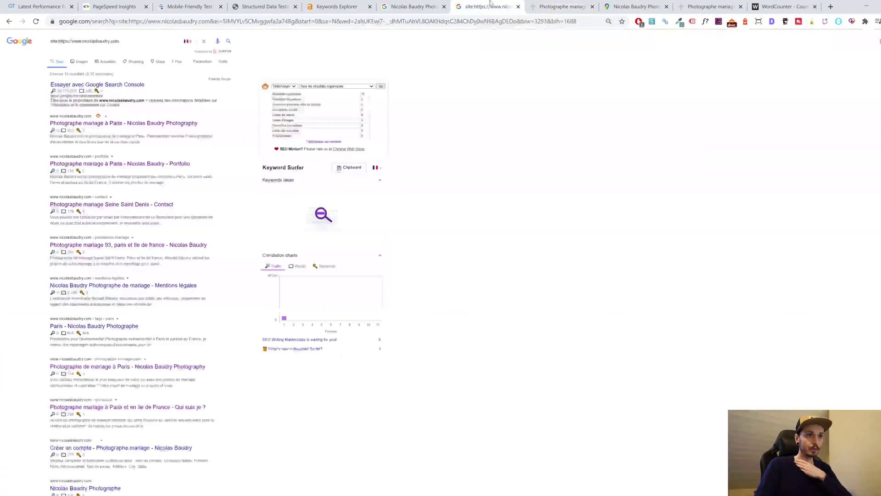
pyautogui.click(549, 4)
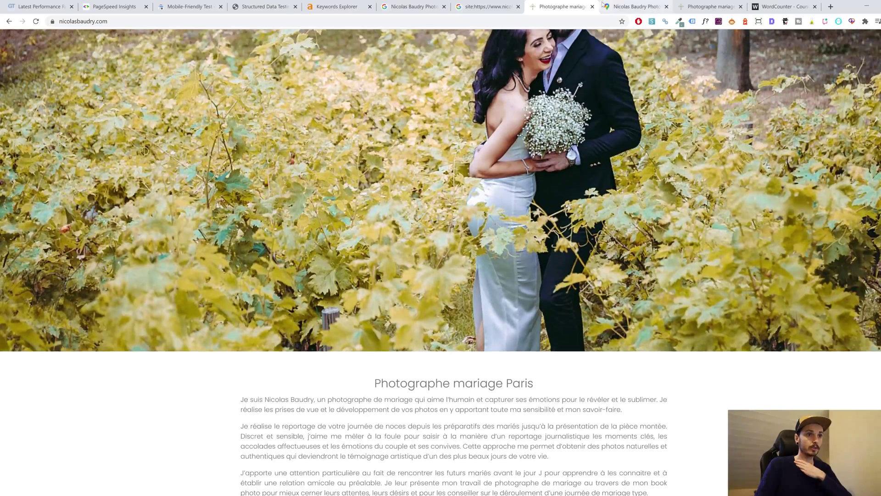
pyautogui.click(624, 4)
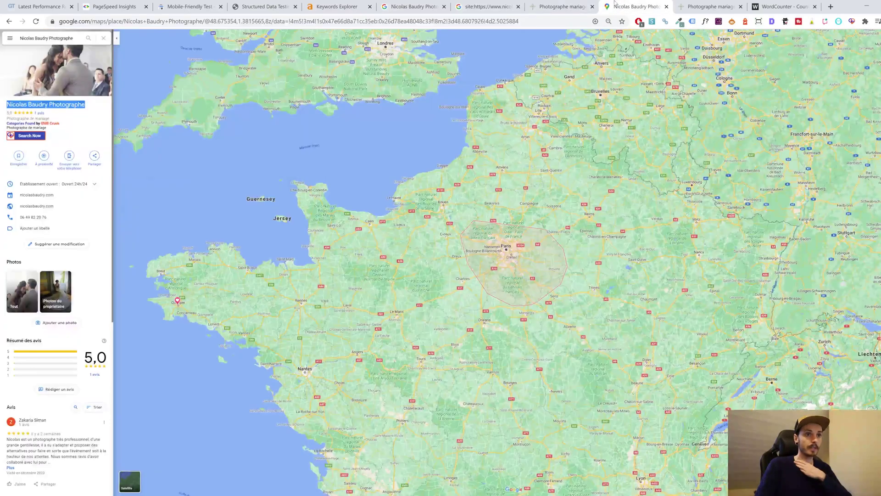
pyautogui.click(577, 4)
pyautogui.click(486, 9)
# Open the homepage's "photographe de mariage à Paris" text link in a new tab and display that page.
pyautogui.click(560, 7)
pyautogui.scroll(-8, 393, 116)
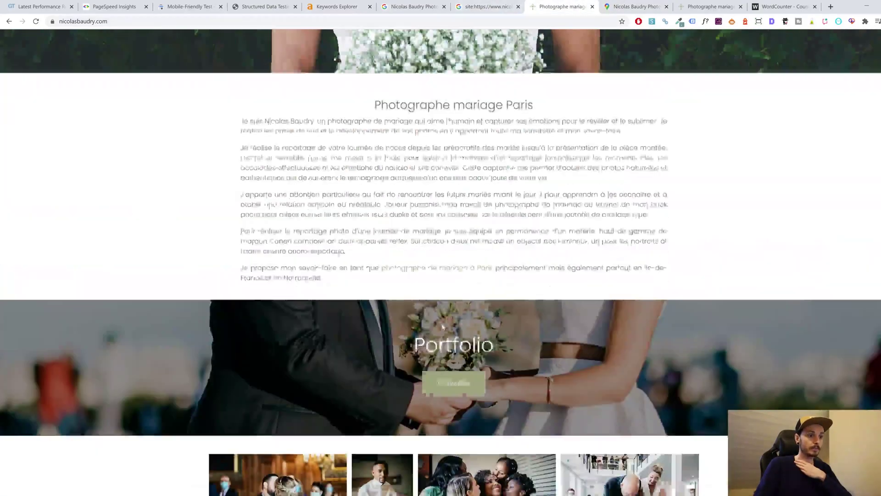
pyautogui.middleClick(409, 130)
pyautogui.click(581, 7)
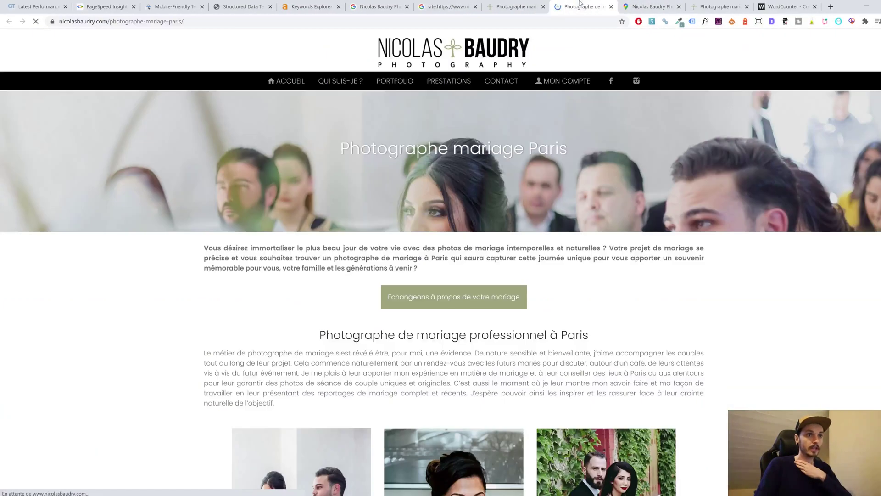
# Copy the Paris landing page's introductory text through "Photographe de mariage professionnel à Paris" and replace the WordCounter text with it.
pyautogui.scroll(-1, 504, 217)
pyautogui.scroll(-3, 504, 217)
pyautogui.moveTo(202, 79); pyautogui.dragTo(704, 228)
pyautogui.hotkey('ctrl', 'c')
pyautogui.click(786, 7)
pyautogui.hotkey('ctrl', 'a')
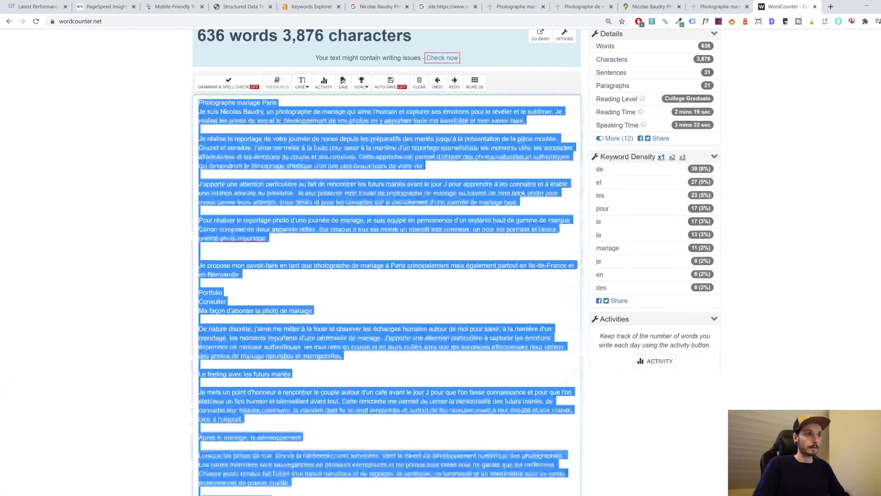
pyautogui.hotkey('ctrl', 'v')
pyautogui.scroll(1, 385, 261)
# Return to the Paris landing page and highlight its text from the bold introduction through the "Photographe de mariage professionnel à Paris" paragraph.
pyautogui.click(583, 7)
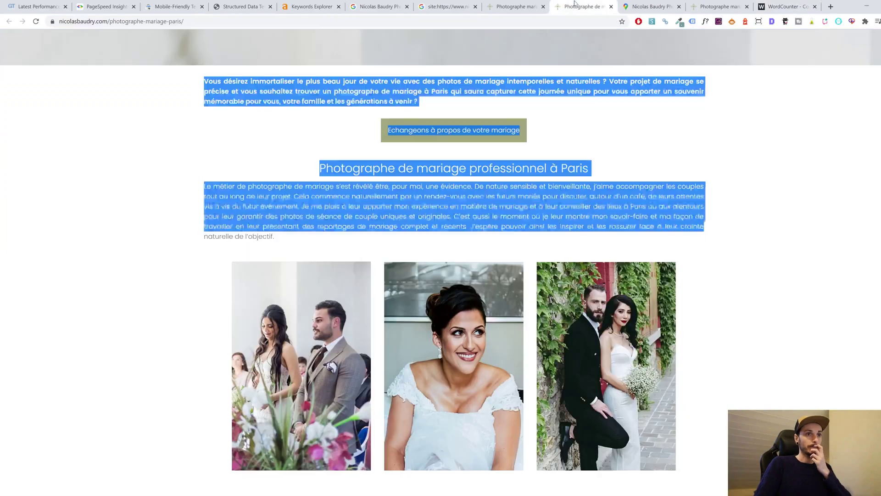
pyautogui.click(746, 149)
pyautogui.scroll(1, 441, 280)
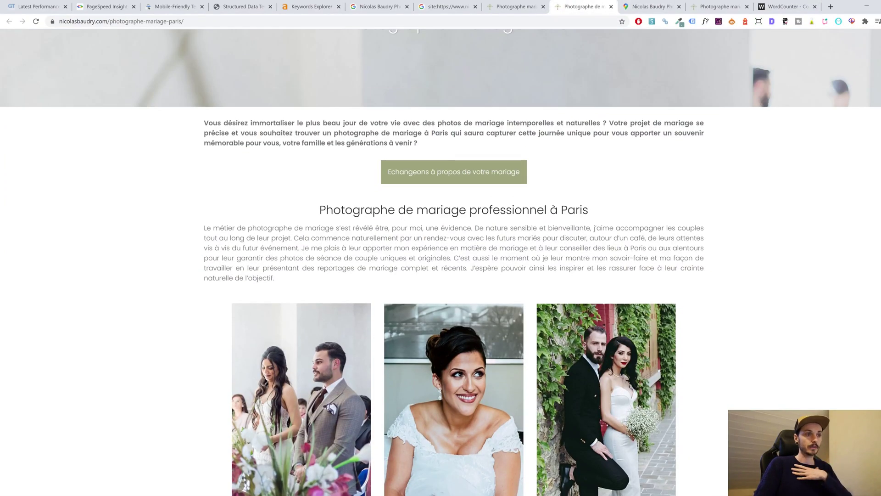
pyautogui.moveTo(202, 123); pyautogui.dragTo(701, 279)
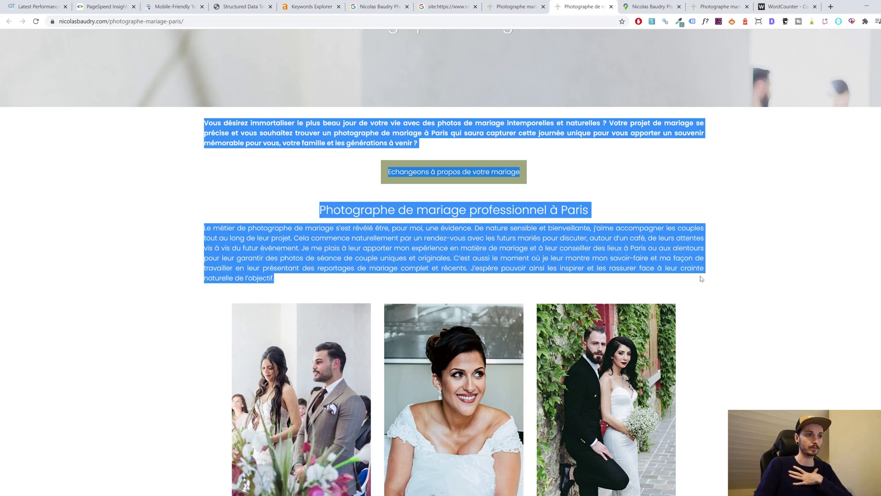
pyautogui.click(712, 271)
pyautogui.scroll(3, 713, 272)
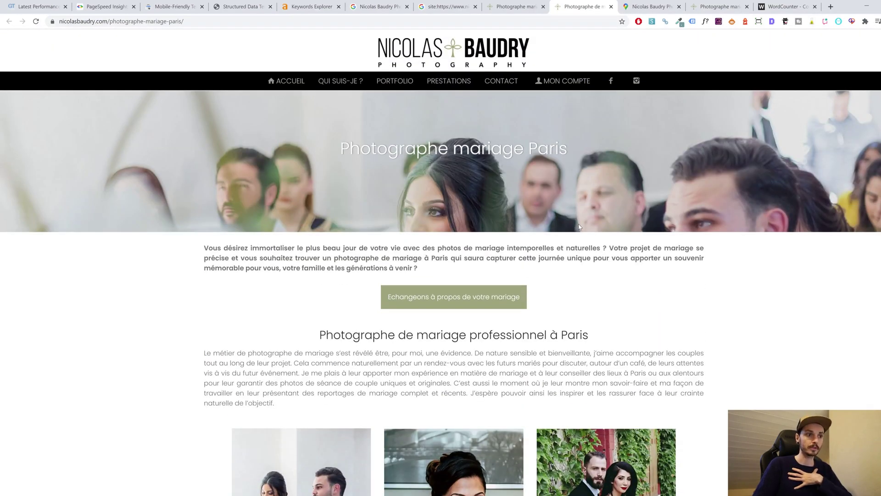
pyautogui.scroll(-1, 579, 226)
pyautogui.scroll(1, 581, 228)
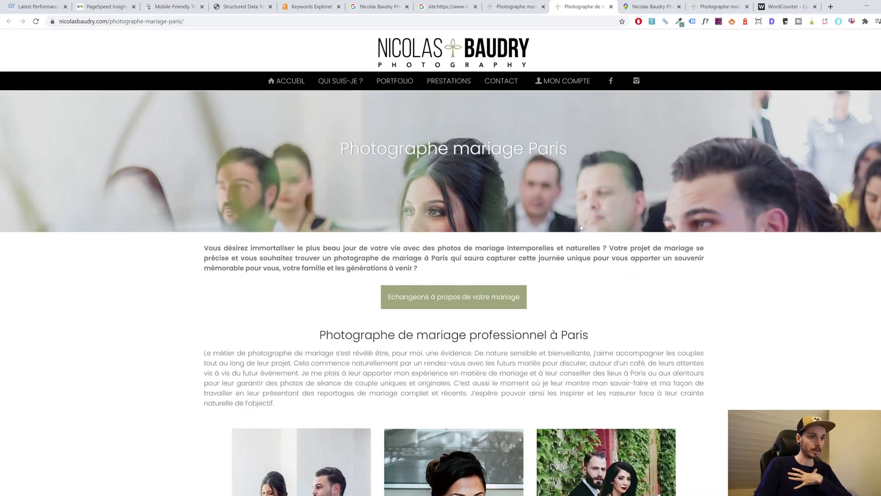
pyautogui.moveTo(275, 403); pyautogui.dragTo(191, 245)
# Check the homepage against the landing page, open the Prestations page and highlight its introduction and "Les formules mariage" text.
pyautogui.click(520, 4)
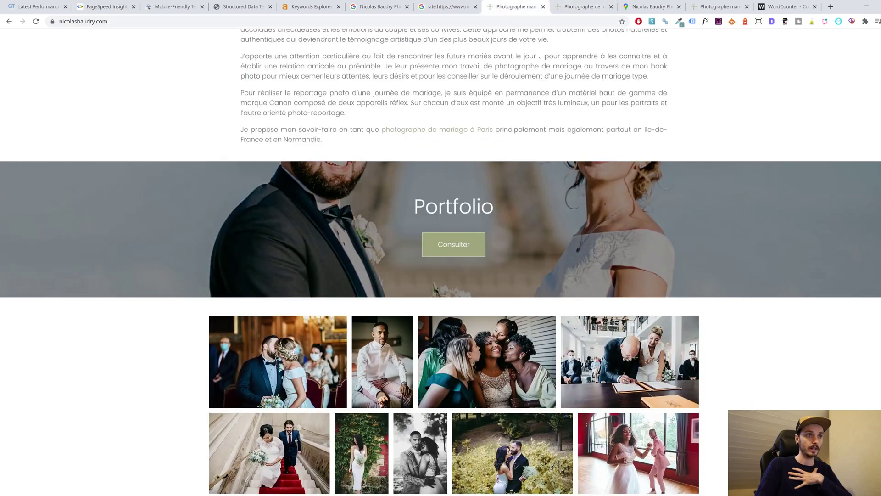
pyautogui.click(580, 7)
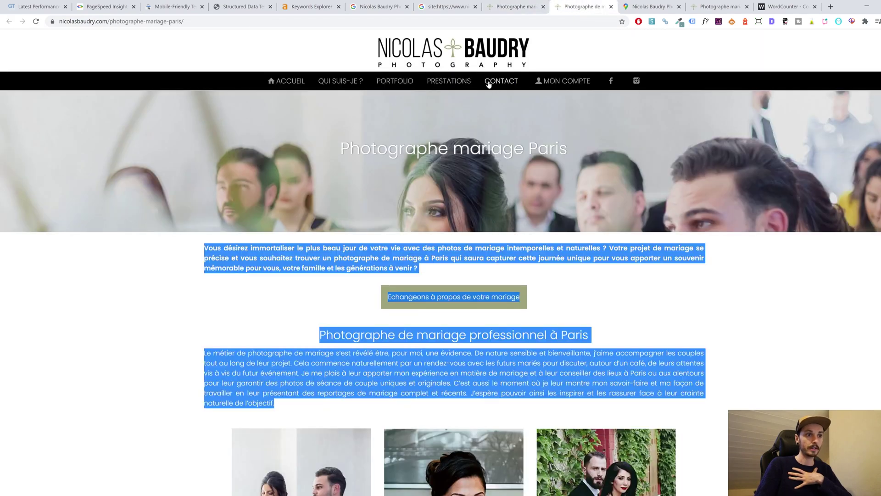
pyautogui.click(462, 82)
pyautogui.moveTo(262, 257); pyautogui.dragTo(568, 365)
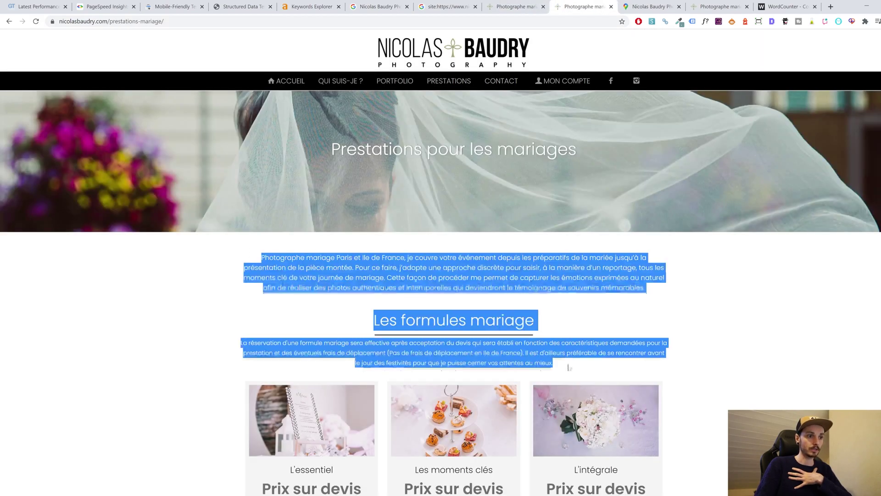
# Go back to the homepage, review it from the banner downward and highlight the start of the "Photographe mariage Paris" section.
pyautogui.click(526, 9)
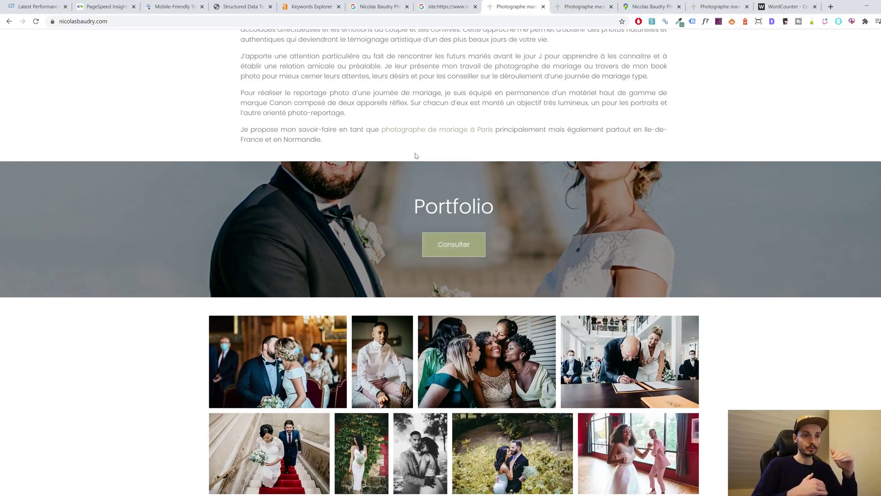
pyautogui.scroll(4, 415, 153)
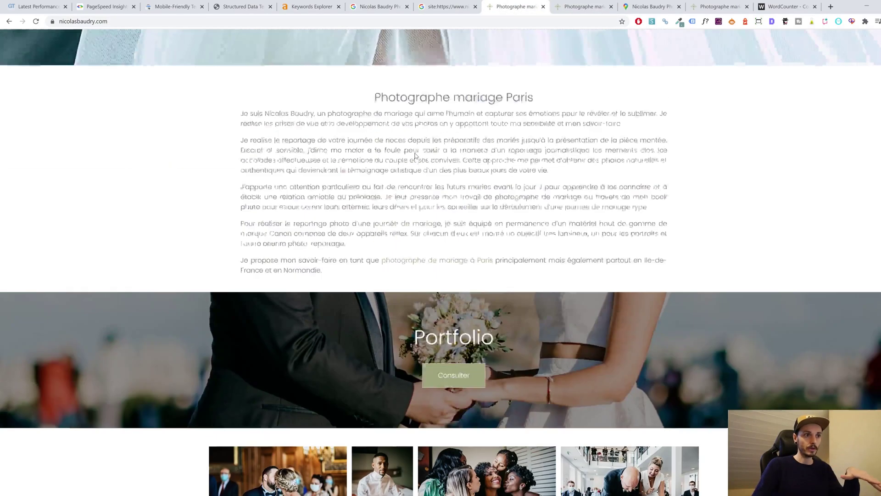
pyautogui.scroll(3, 472, 176)
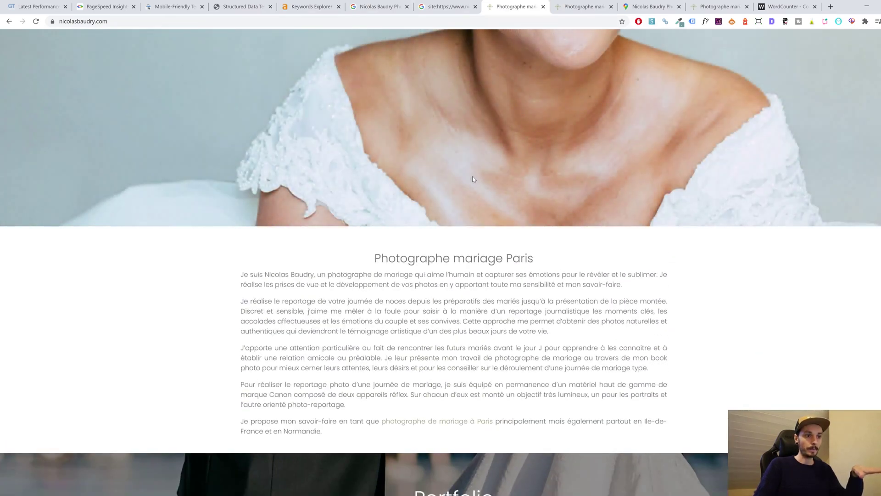
pyautogui.scroll(4, 489, 197)
pyautogui.scroll(-7, 489, 196)
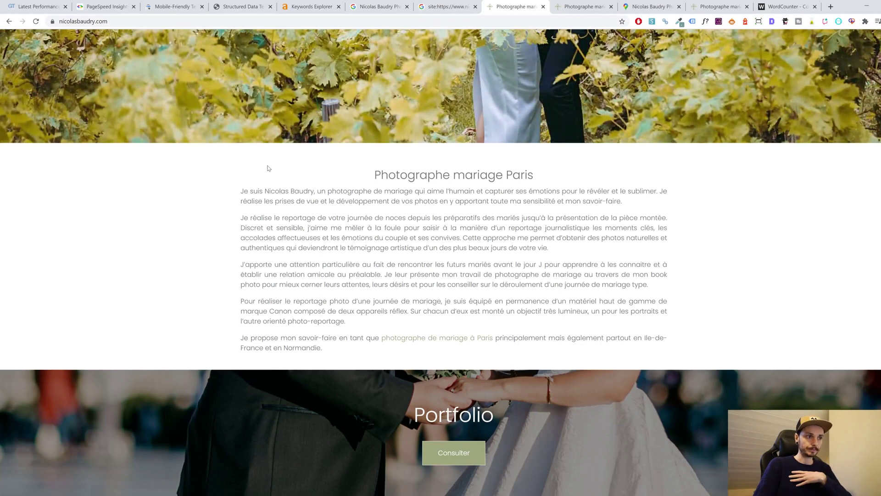
pyautogui.moveTo(268, 168); pyautogui.dragTo(567, 238)
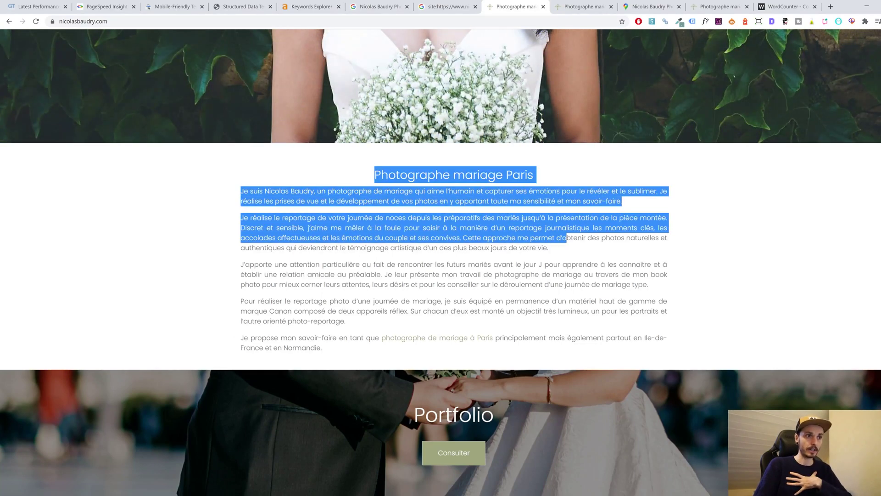
# Examine the search volume and SERP overview for "photographe mariage paris" in the Ahrefs Keywords Explorer.
pyautogui.click(314, 5)
pyautogui.click(291, 113)
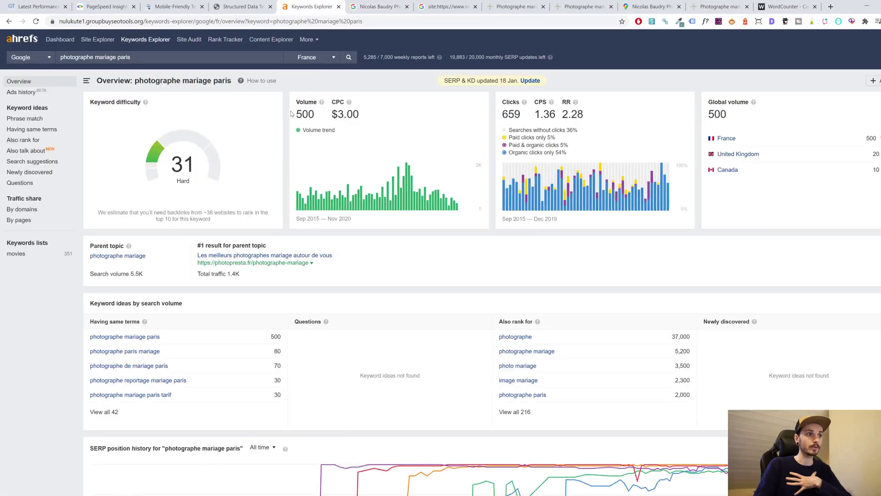
pyautogui.moveTo(344, 102); pyautogui.dragTo(302, 114)
pyautogui.click(294, 117)
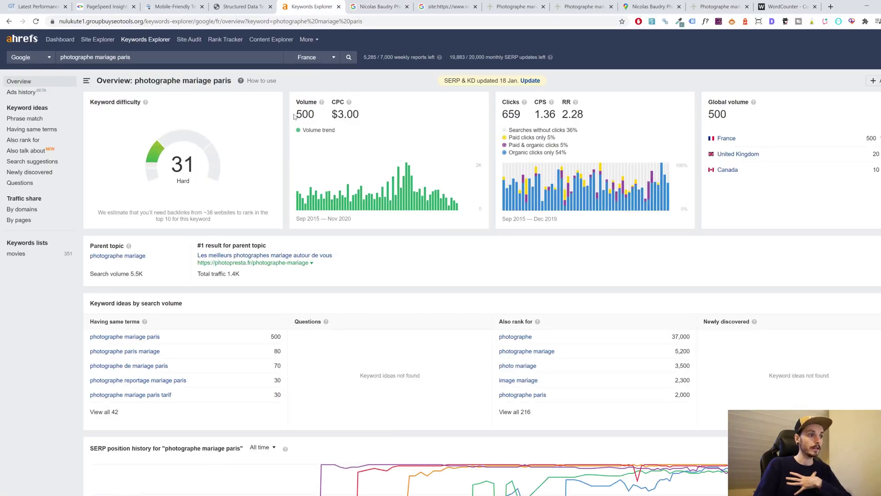
pyautogui.scroll(-8, 292, 139)
pyautogui.scroll(-3, 293, 142)
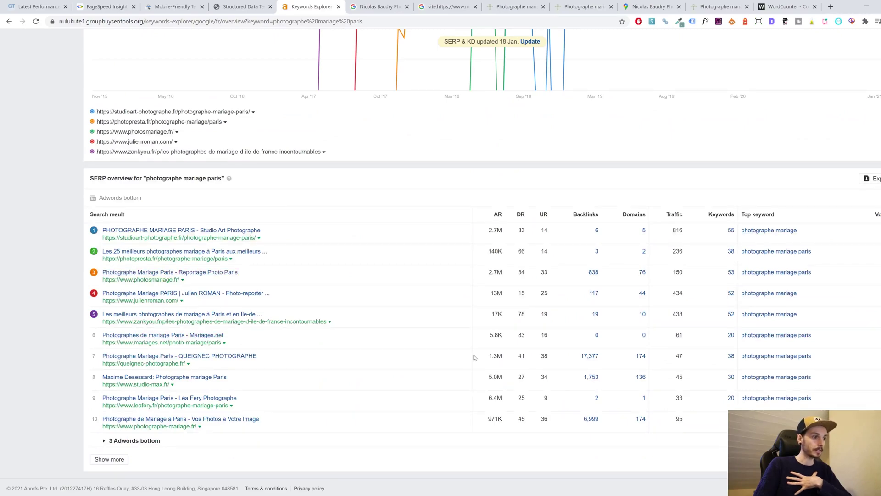
pyautogui.scroll(5, 629, 175)
pyautogui.scroll(6, 561, 176)
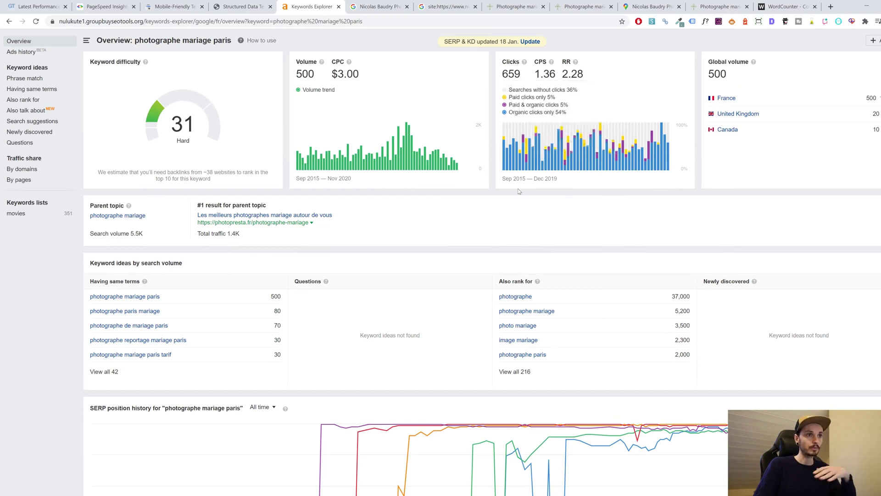
pyautogui.scroll(1, 482, 152)
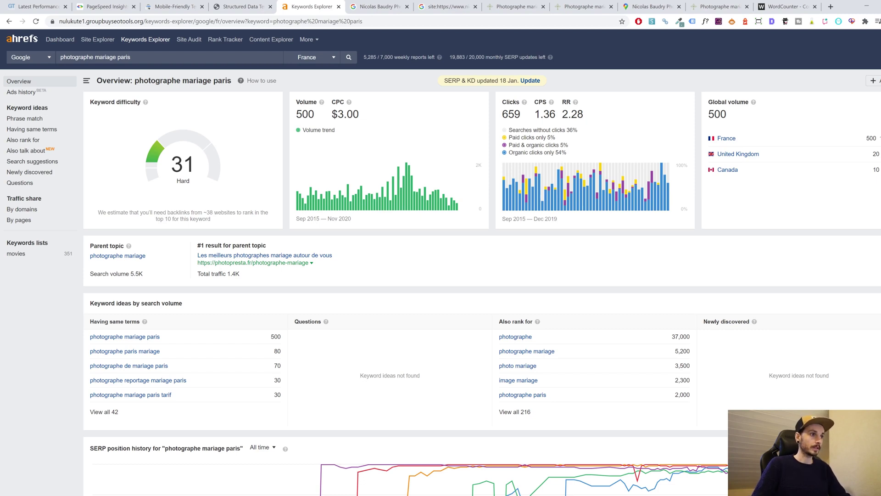
# Open the "Having same terms" keyword ideas and highlight the volumes of "photographe mariage juif paris" and "photographe mariage oriental paris".
pyautogui.click(39, 130)
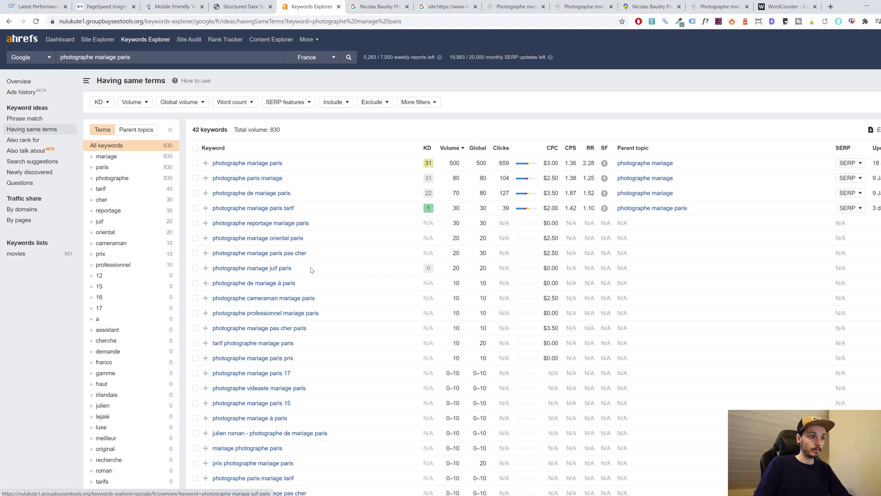
pyautogui.moveTo(292, 268); pyautogui.dragTo(231, 268)
pyautogui.click(361, 271)
pyautogui.moveTo(452, 268); pyautogui.dragTo(467, 270)
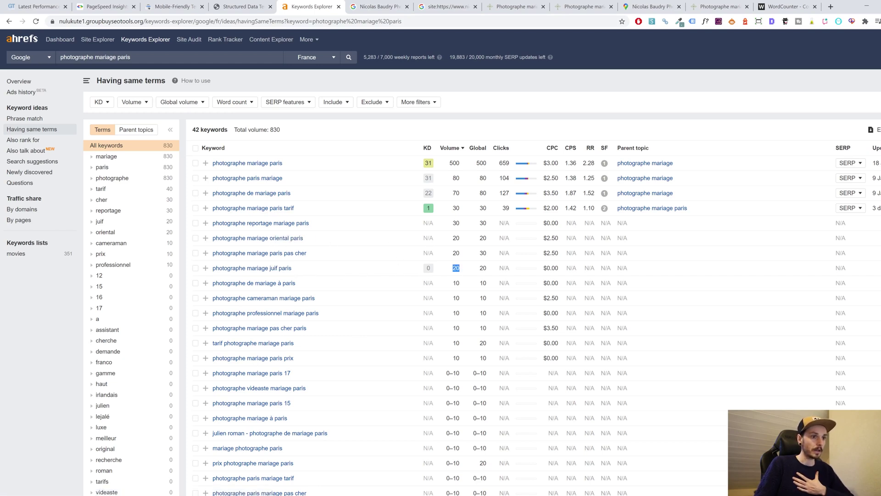
pyautogui.moveTo(463, 238); pyautogui.dragTo(444, 237)
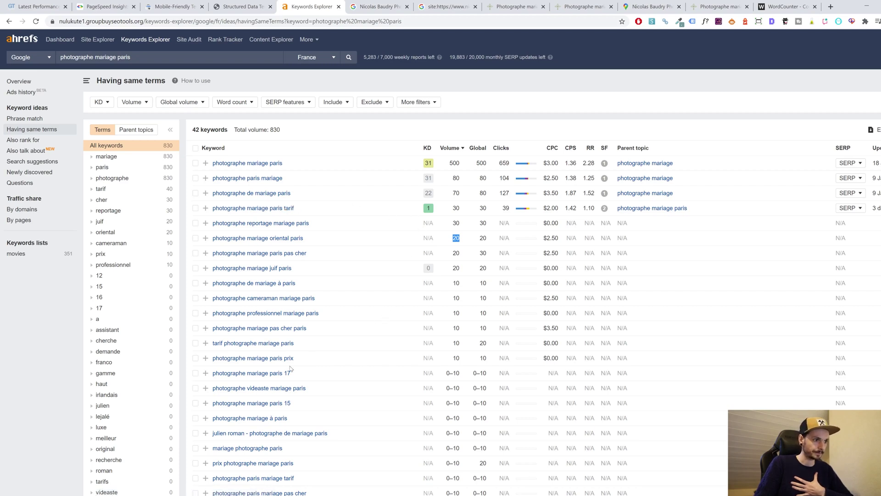
# Highlight the keyword "photographe mariage paris 17" and its search volume, comparing it with the volume of "photographe mariage paris".
pyautogui.moveTo(309, 374); pyautogui.dragTo(219, 373)
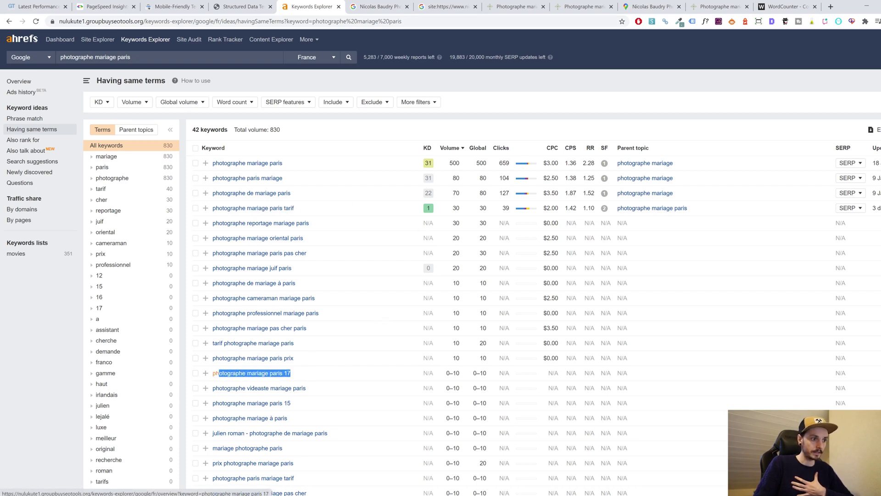
pyautogui.click(321, 382)
pyautogui.moveTo(444, 373); pyautogui.dragTo(461, 376)
pyautogui.click(445, 372)
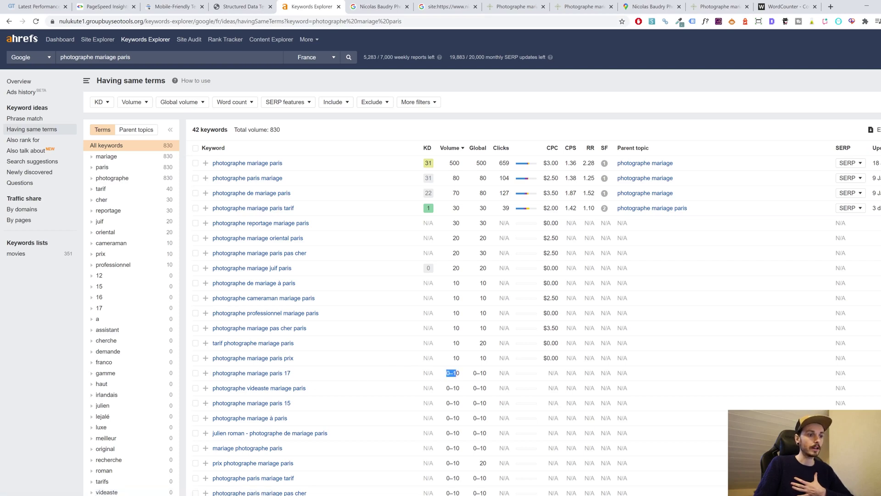
pyautogui.click(461, 376)
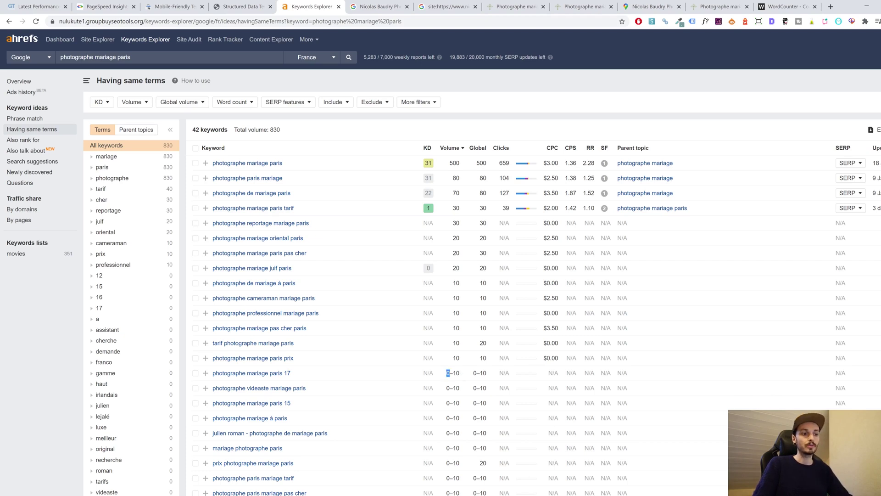
pyautogui.moveTo(450, 374); pyautogui.dragTo(462, 375)
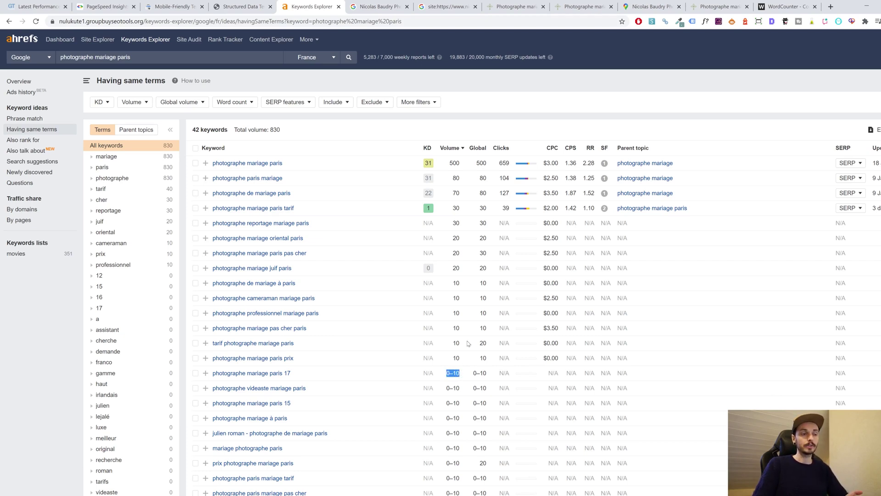
pyautogui.moveTo(449, 164); pyautogui.dragTo(463, 168)
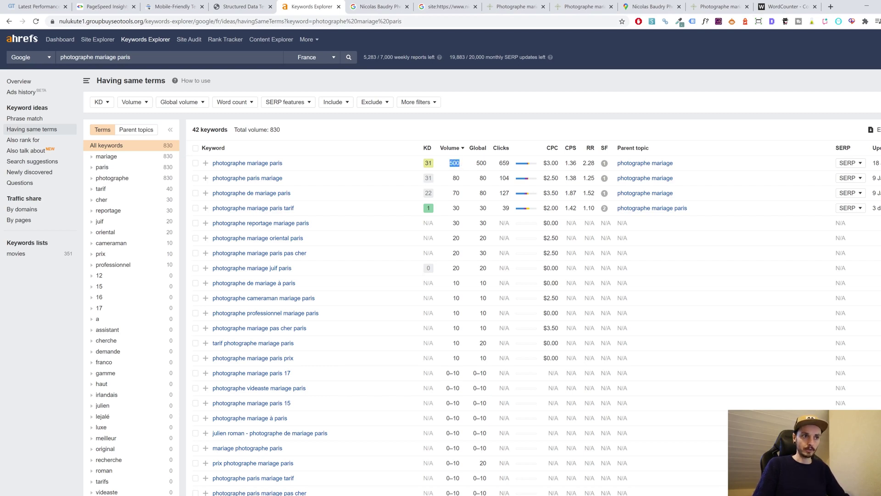
pyautogui.moveTo(444, 375); pyautogui.dragTo(466, 374)
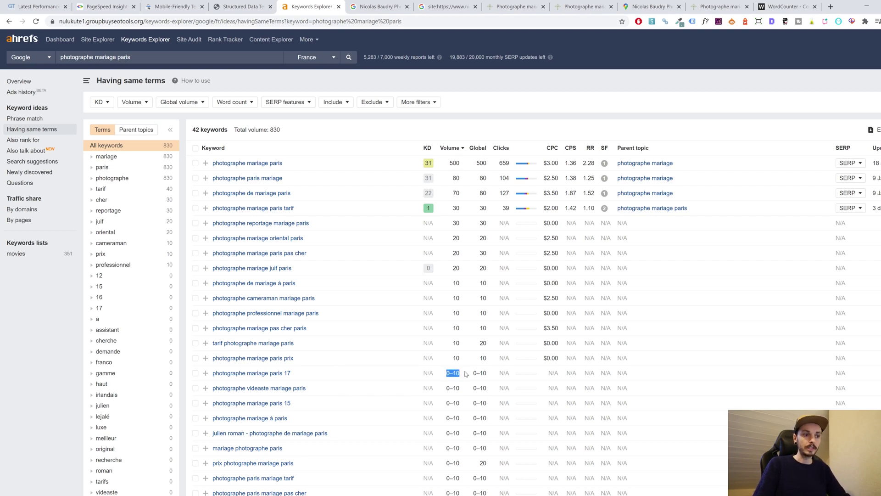
# Compare the search volume of "photographe mariage paris 17" with that of the main keyword by highlighting both values in the list.
pyautogui.moveTo(331, 377); pyautogui.dragTo(211, 369)
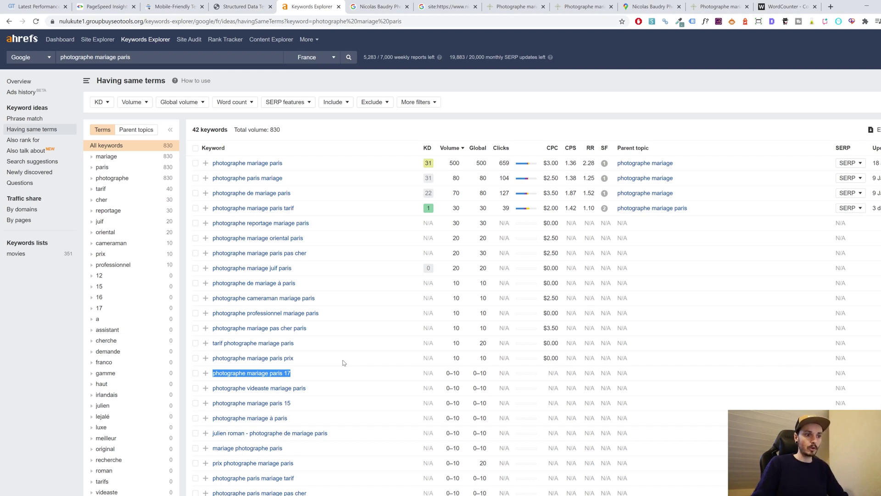
pyautogui.moveTo(451, 373); pyautogui.dragTo(468, 375)
pyautogui.click(467, 375)
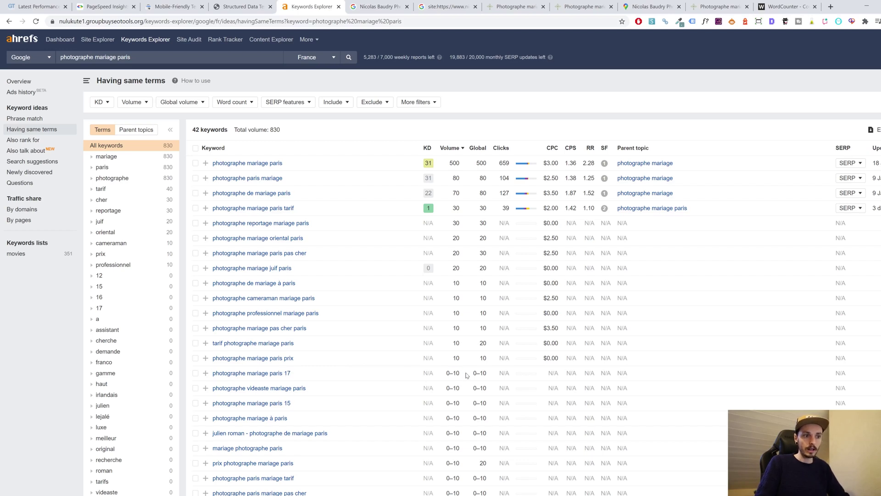
pyautogui.moveTo(448, 163); pyautogui.dragTo(463, 165)
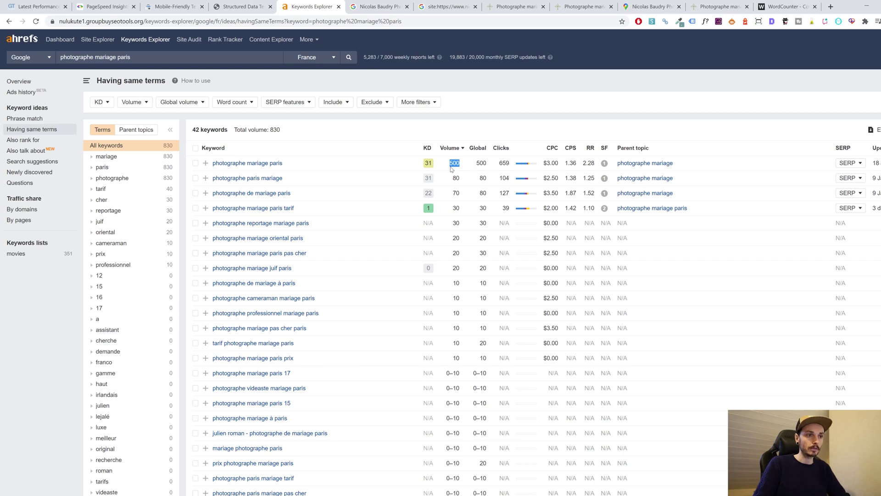
pyautogui.click(464, 168)
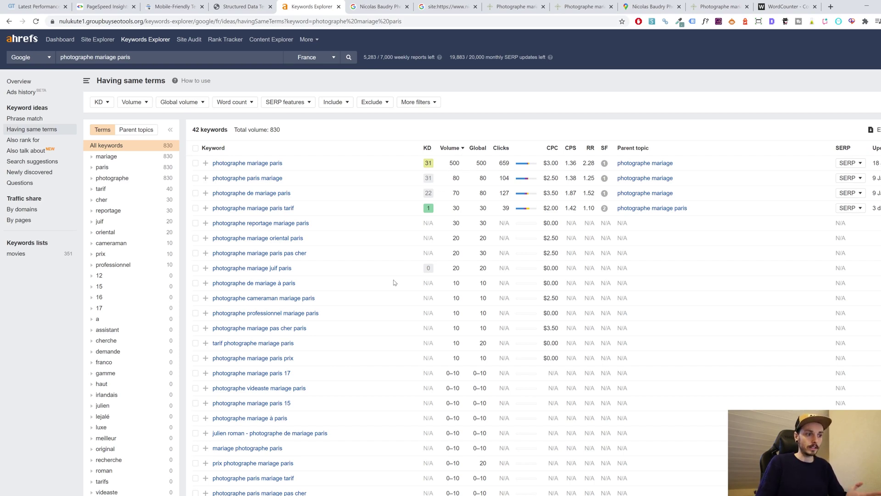
# Review the whole keyword list, highlighting the district variants such as "photographe mariage paris 17", "paris 15" and "paris 16".
pyautogui.scroll(-2, 367, 289)
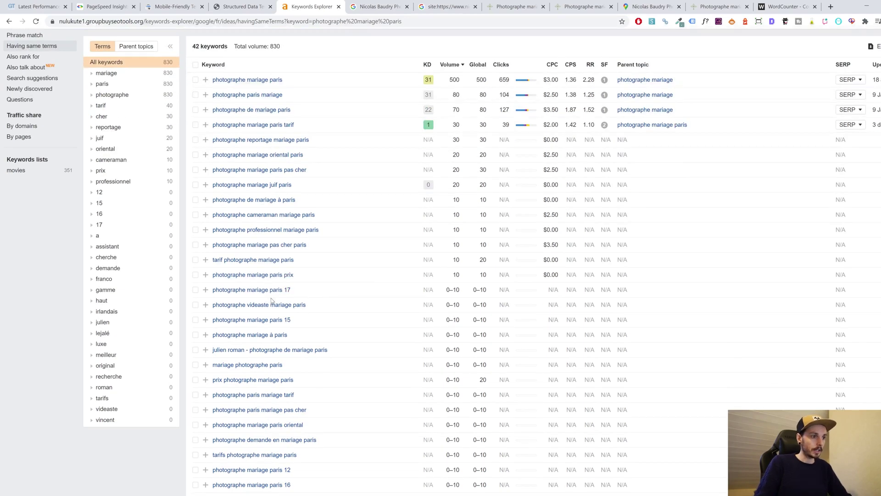
pyautogui.moveTo(298, 290); pyautogui.dragTo(247, 289)
pyautogui.moveTo(294, 320); pyautogui.dragTo(265, 319)
pyautogui.scroll(-2, 314, 331)
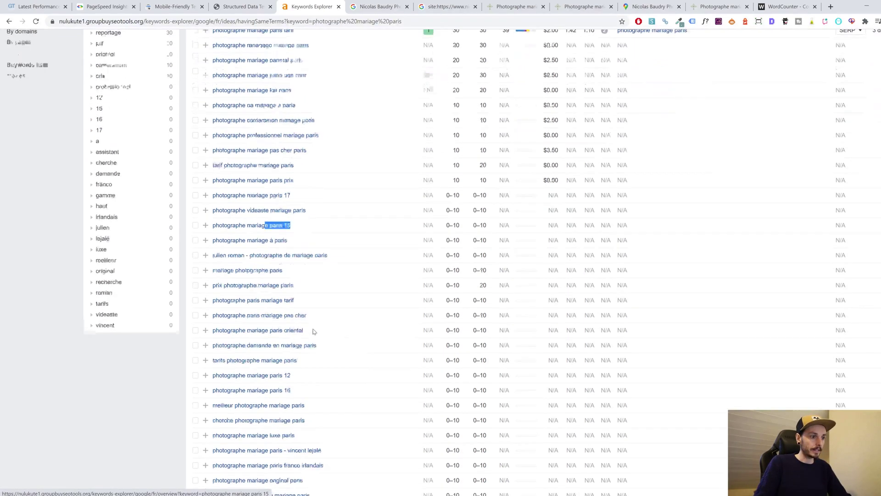
pyautogui.moveTo(292, 360); pyautogui.dragTo(269, 360)
pyautogui.scroll(-2, 313, 351)
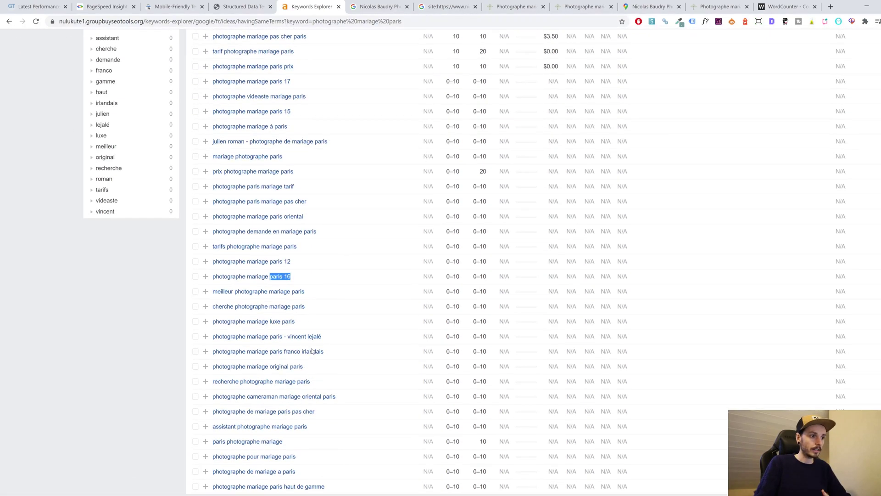
pyautogui.scroll(-1, 299, 329)
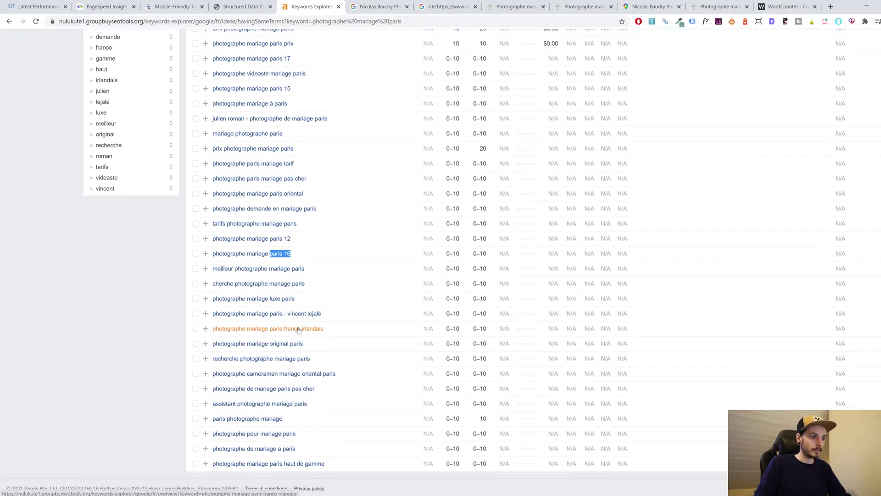
pyautogui.scroll(7, 298, 330)
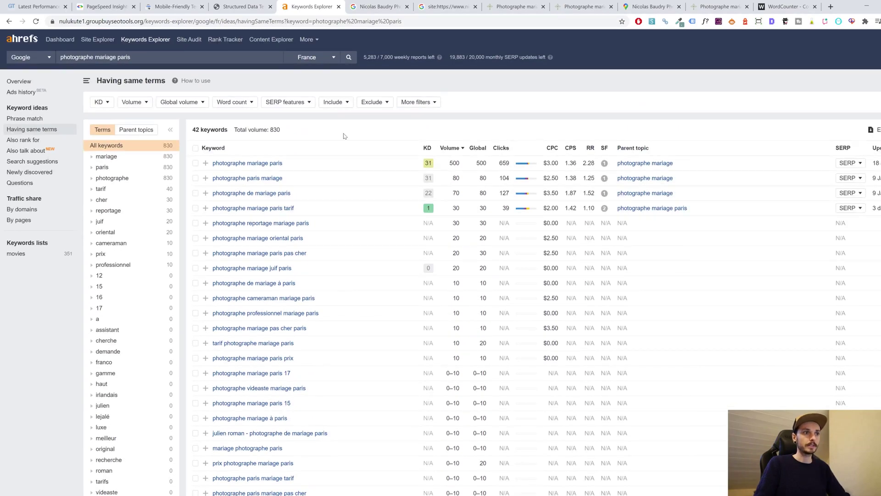
# Revisit the Google results for the photographer's brand and the site: query, and review the website's homepage.
pyautogui.click(379, 6)
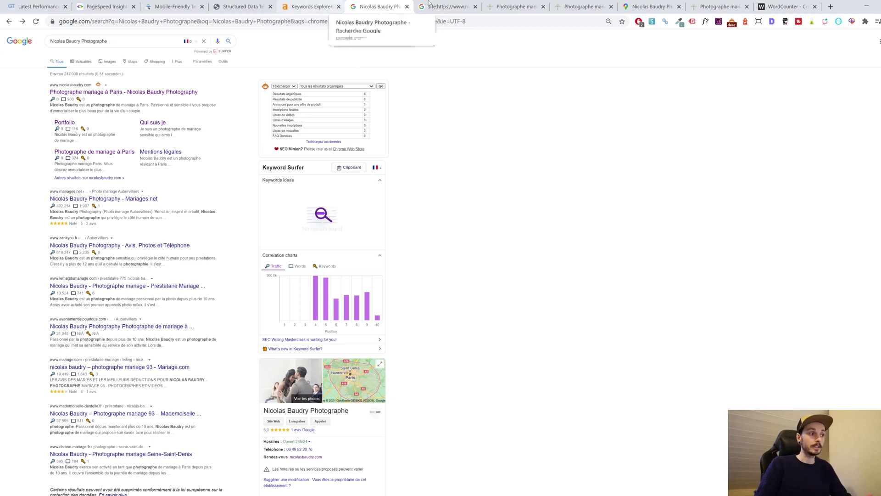
pyautogui.click(444, 7)
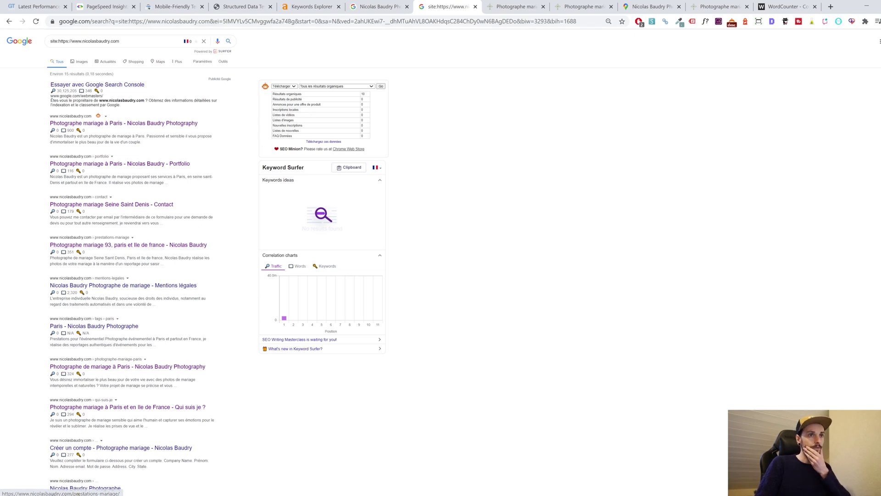
pyautogui.click(528, 4)
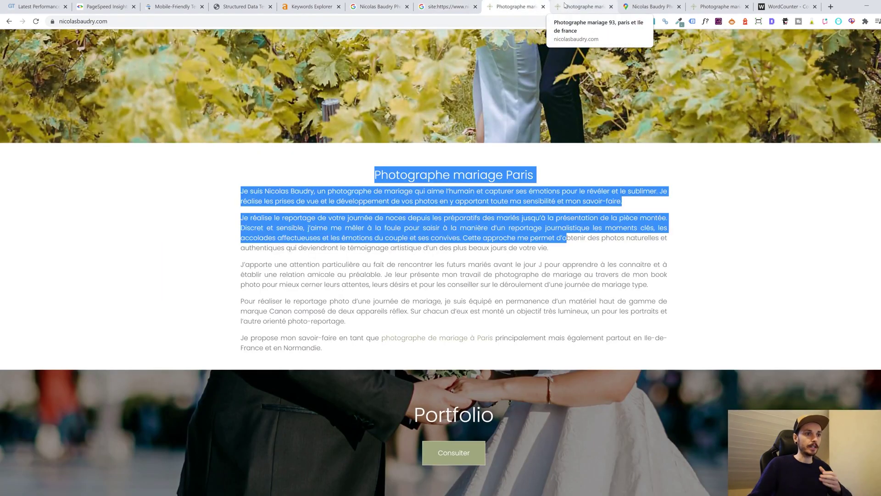
pyautogui.scroll(-4, 535, 115)
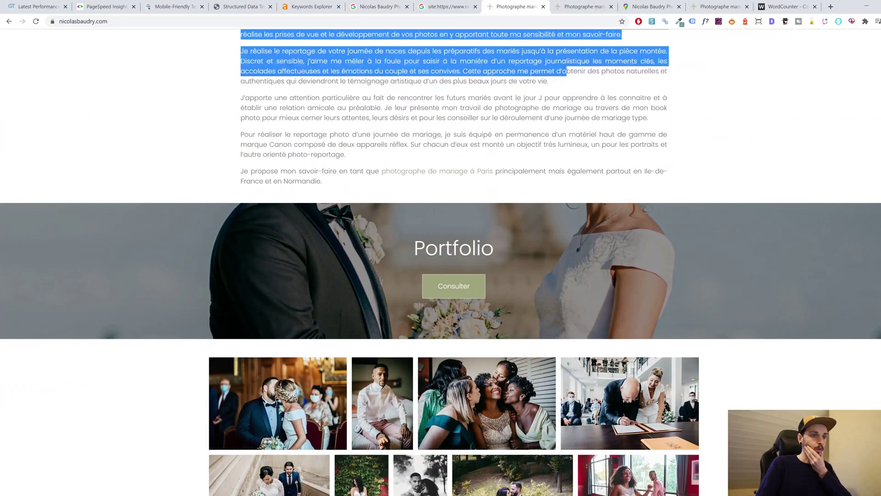
pyautogui.scroll(3, 536, 114)
pyautogui.scroll(11, 399, 81)
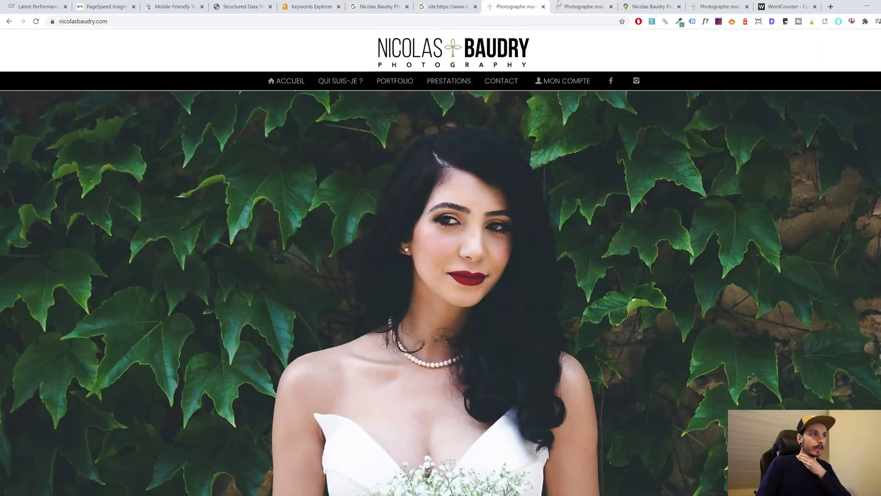
# Look through the Qui suis-je, Portfolio and Prestations pages, highlighting the Prestations introduction and the "Les formules mariage" text.
pyautogui.click(349, 82)
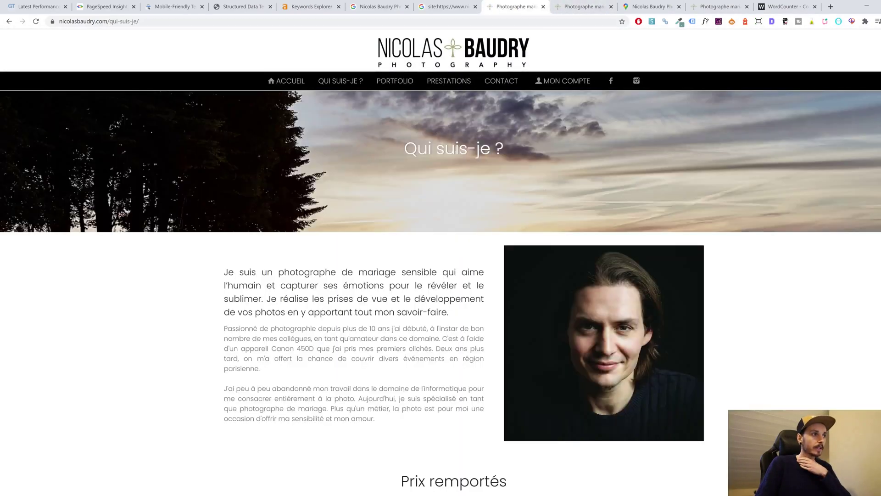
pyautogui.click(393, 81)
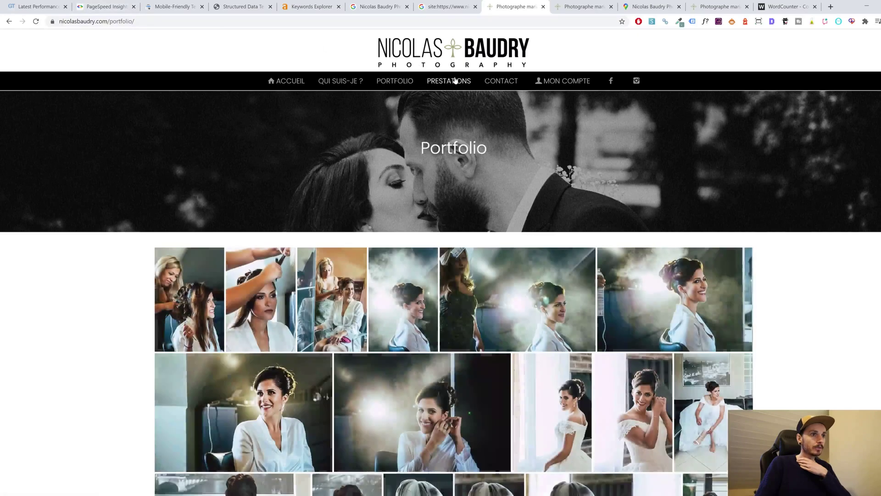
pyautogui.click(449, 81)
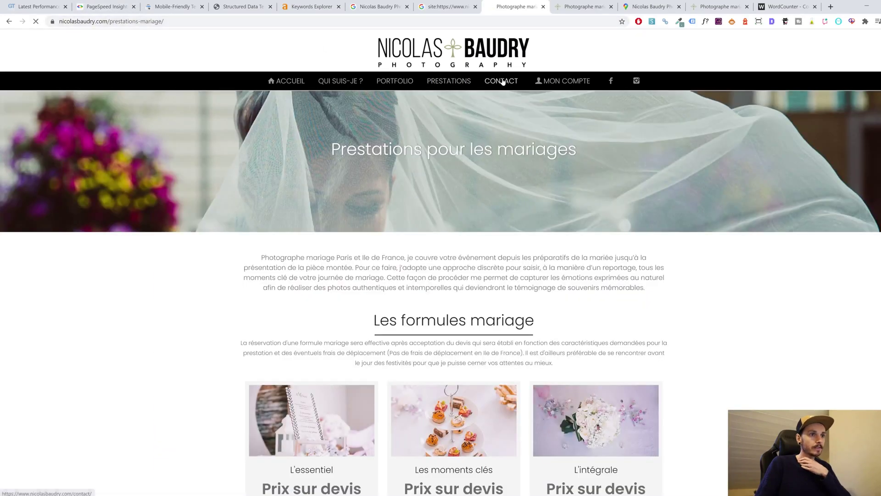
pyautogui.click(502, 81)
pyautogui.click(456, 82)
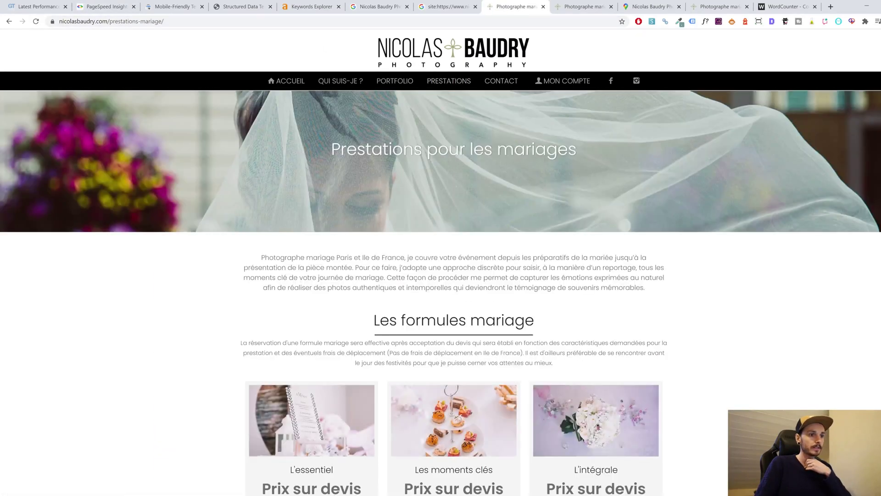
pyautogui.scroll(-4, 470, 302)
pyautogui.scroll(4, 470, 302)
pyautogui.moveTo(260, 256); pyautogui.dragTo(556, 365)
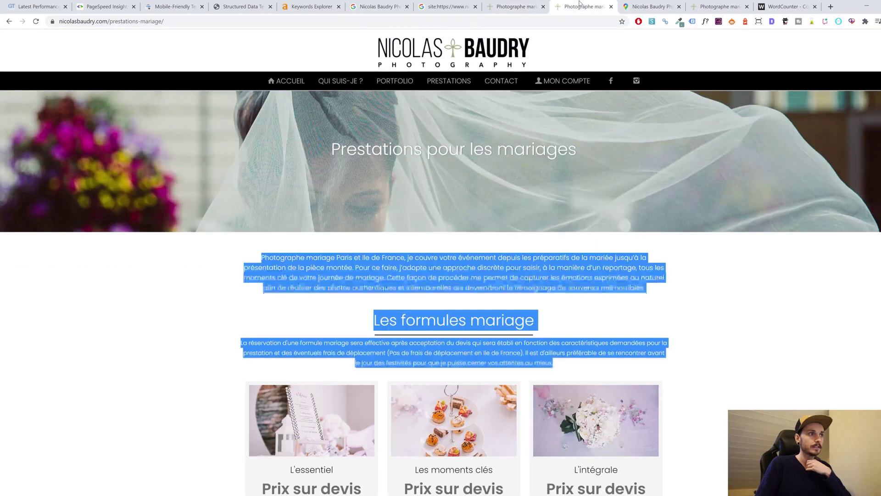
# Follow the homepage's "photographe de mariage à Paris" link and highlight the photographe-mariage-paris slug in the page address.
pyautogui.click(297, 82)
pyautogui.scroll(-7, 412, 330)
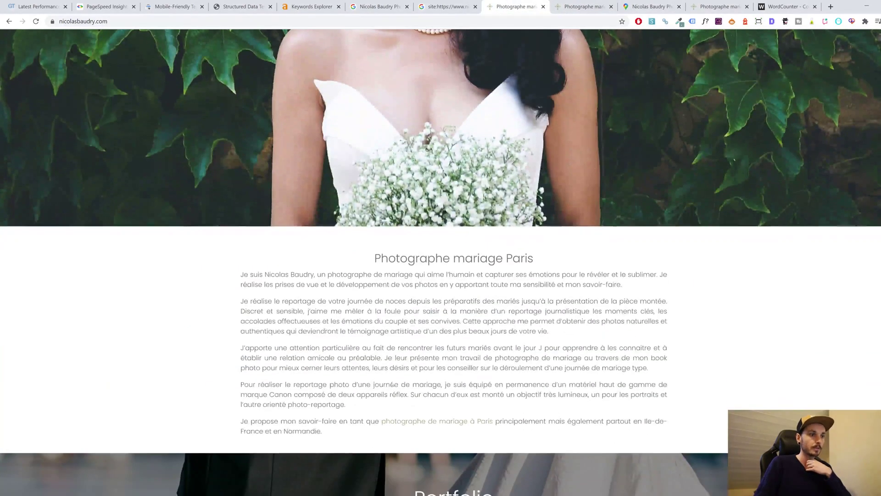
pyautogui.scroll(-1, 417, 421)
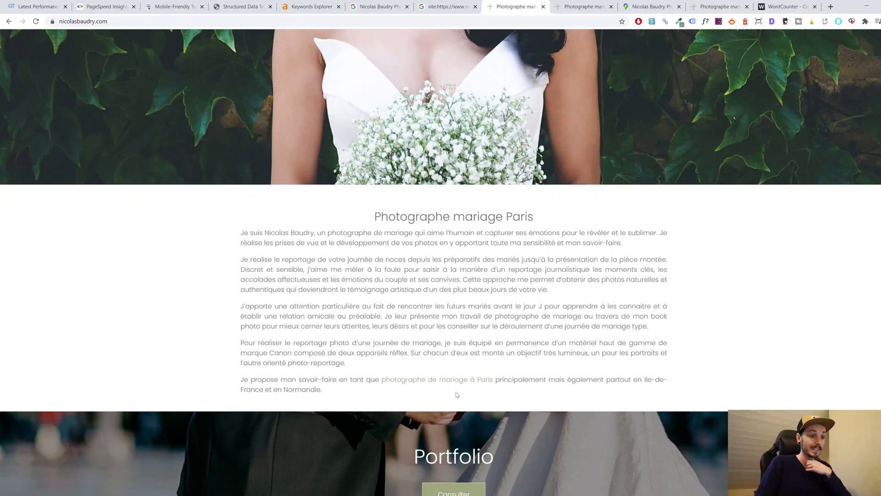
pyautogui.scroll(-2, 455, 367)
pyautogui.click(437, 297)
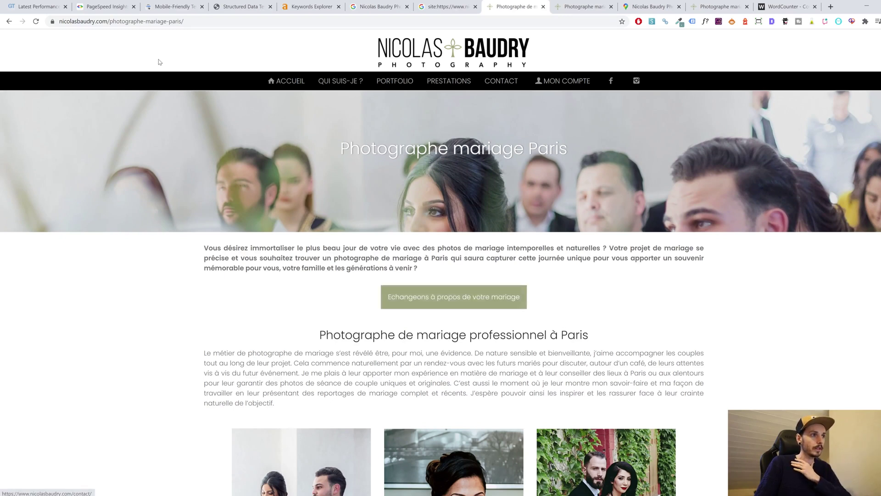
pyautogui.moveTo(143, 21); pyautogui.dragTo(218, 21)
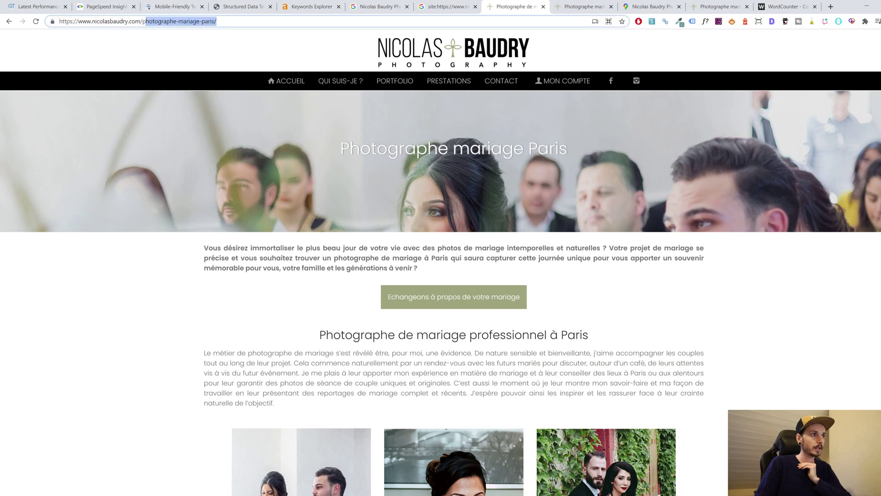
pyautogui.click(143, 21)
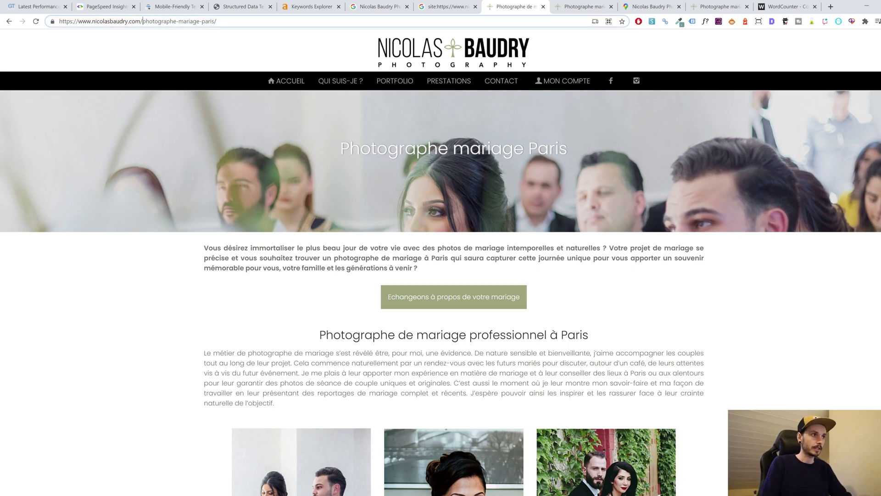
# Open the Prestations page and edit its address to /prestations/p, removing "-mariage" from the path.
pyautogui.click(439, 82)
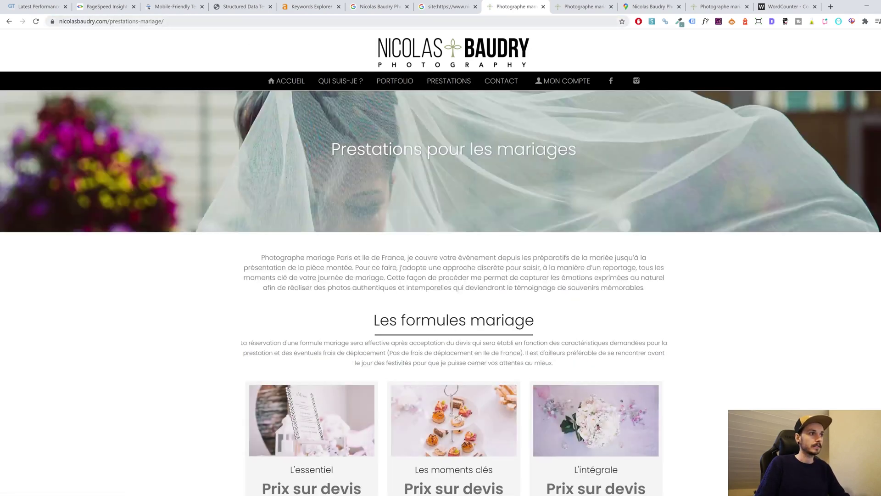
pyautogui.hotkey('ctrl', 'l')
pyautogui.press('End')
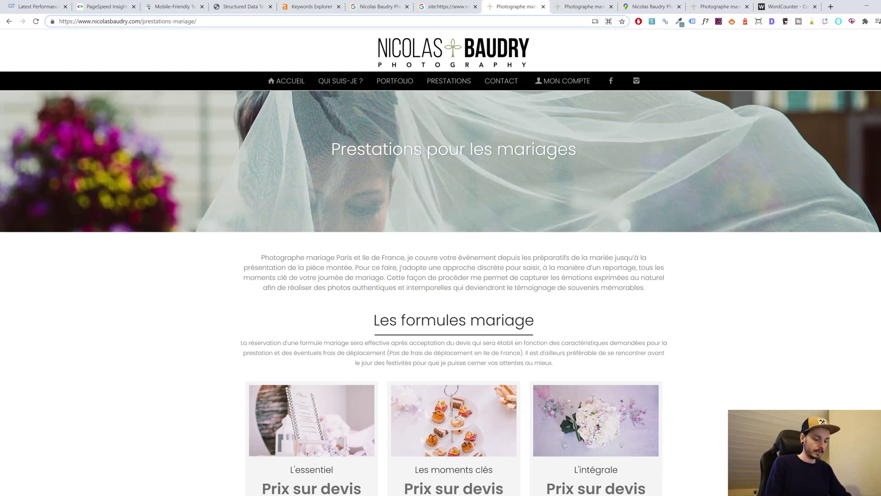
pyautogui.write('p')
pyautogui.press('Left')
pyautogui.press('Left')
pyautogui.press('Left')
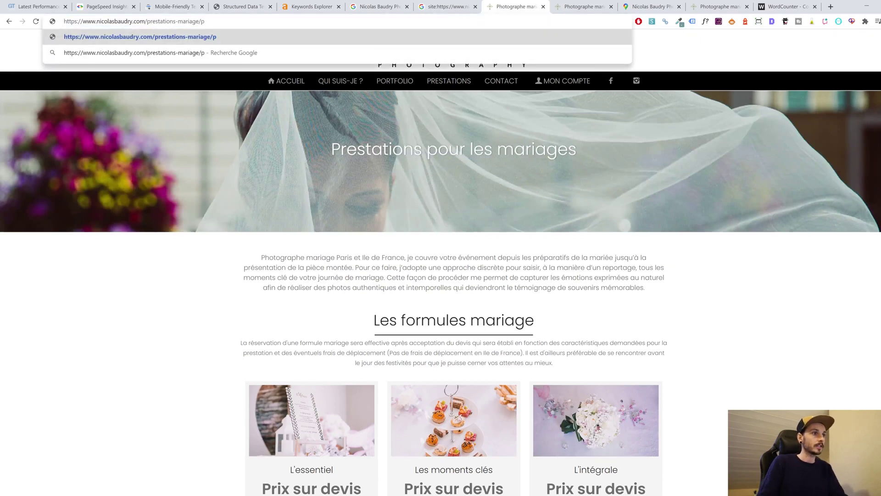
pyautogui.hotkey('shift', 'Left')
pyautogui.hotkey('shift', 'Left')
pyautogui.hotkey('shift', 'Left')
pyautogui.hotkey('shift', 'Left')
pyautogui.hotkey('shift', 'Left')
pyautogui.hotkey('shift', 'Left')
pyautogui.press('BackSpace')
pyautogui.press('BackSpace')
pyautogui.press('Delete')
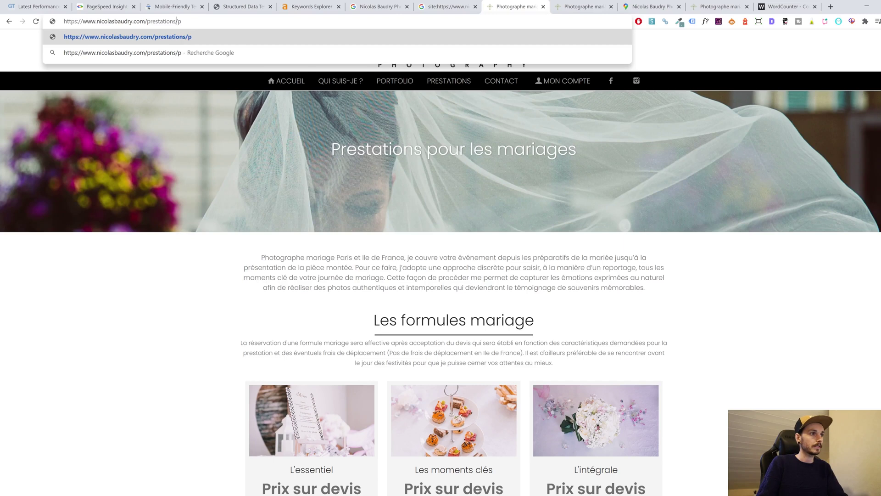
# Extend the example address to /prestations/photographe-mariage-paris and remove "paris" to leave the city part blank.
pyautogui.write('hot')
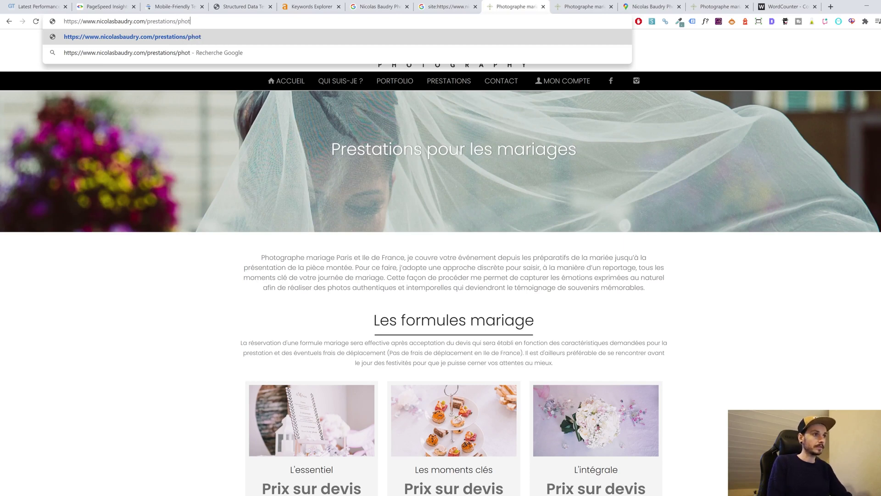
pyautogui.write('ographe-ma')
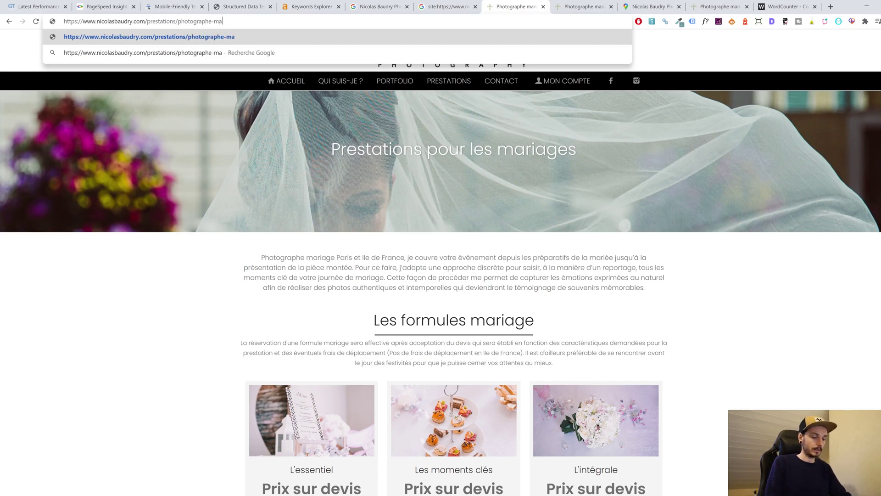
pyautogui.write('riage-paris')
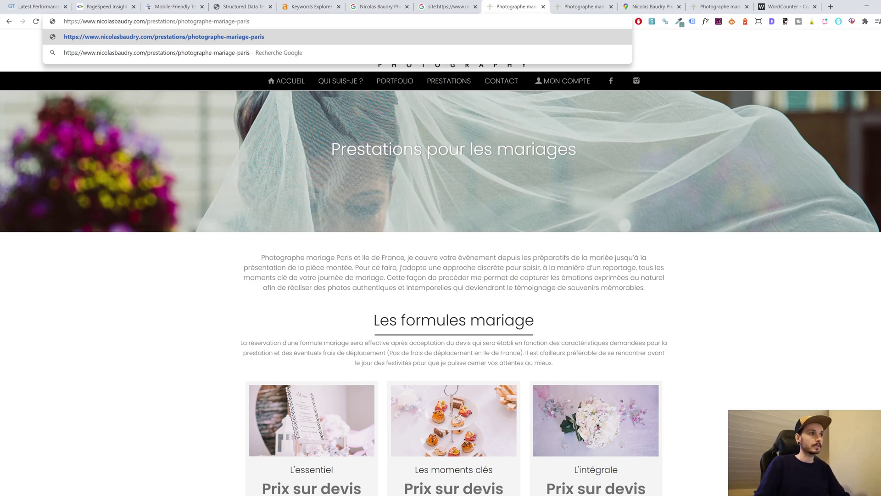
pyautogui.press('BackSpace')
pyautogui.press('BackSpace')
pyautogui.press('BackSpace')
pyautogui.press('BackSpace')
pyautogui.press('BackSpace')
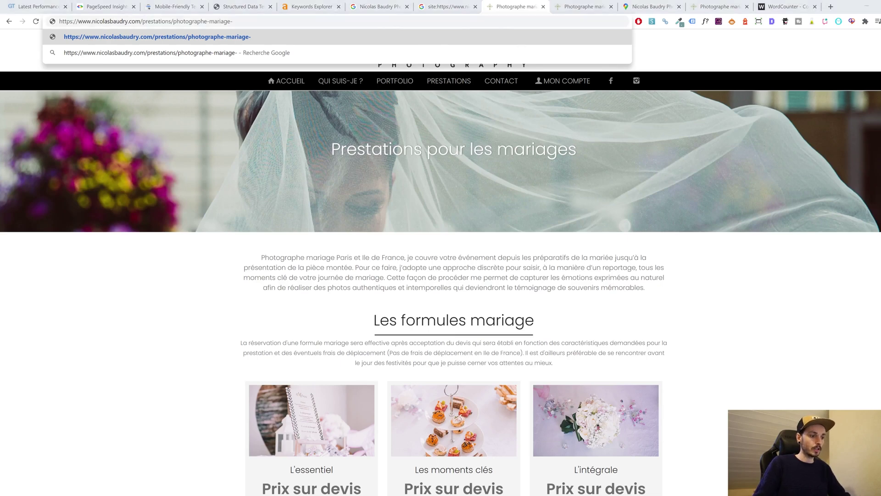
# Switch to the Notepad site structure notes and highlight the "photographe mariage paris" keyword assigned to home.
pyautogui.hotkey('alt', 'Tab')
pyautogui.click(383, 149)
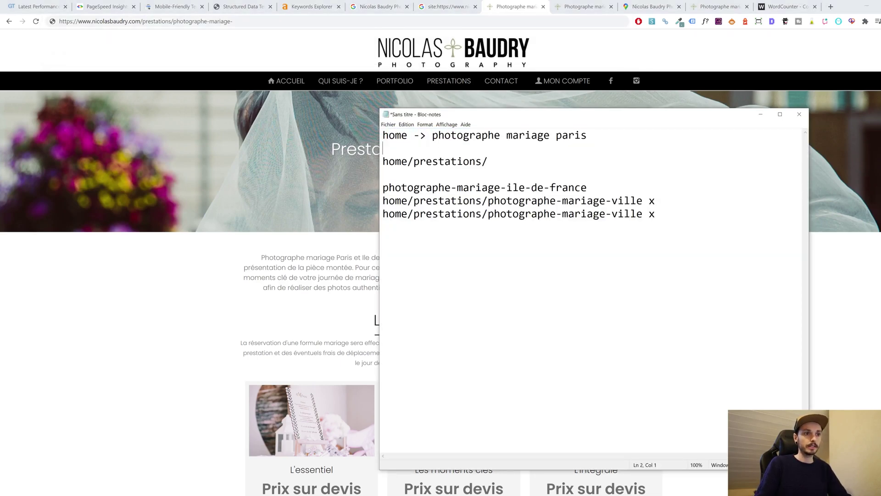
pyautogui.doubleClick(395, 135)
pyautogui.click(407, 135)
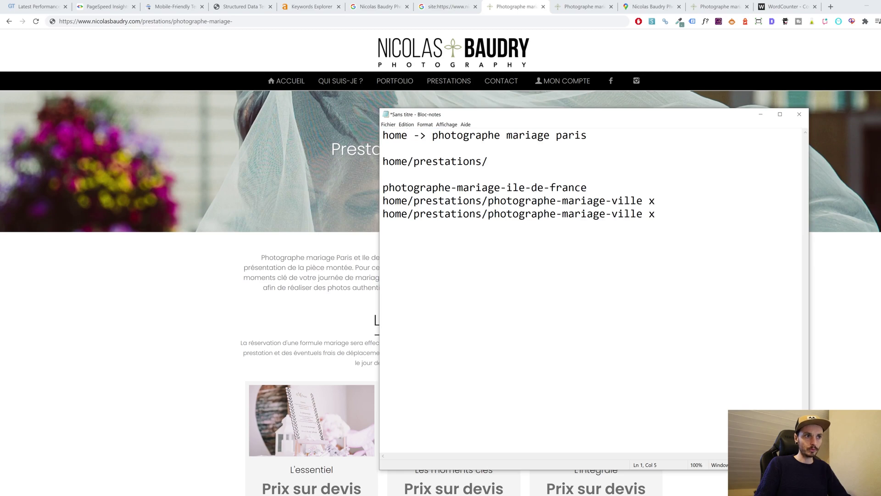
pyautogui.hotkey('ctrl', 'shift', 'Left')
pyautogui.press('Right')
pyautogui.hotkey('shift', 'Left')
pyautogui.press('Right')
pyautogui.press('Right')
pyautogui.press('Right')
pyautogui.press('Right')
pyautogui.press('Right')
pyautogui.press('Right')
pyautogui.hotkey('shift', 'Down')
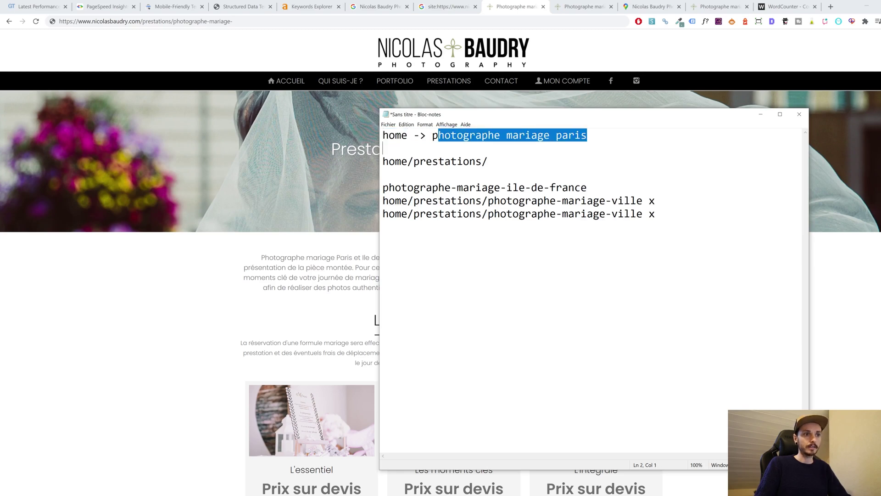
# Move through the site structure notes from the home keyword to the home/prestations/ line.
pyautogui.press('Right')
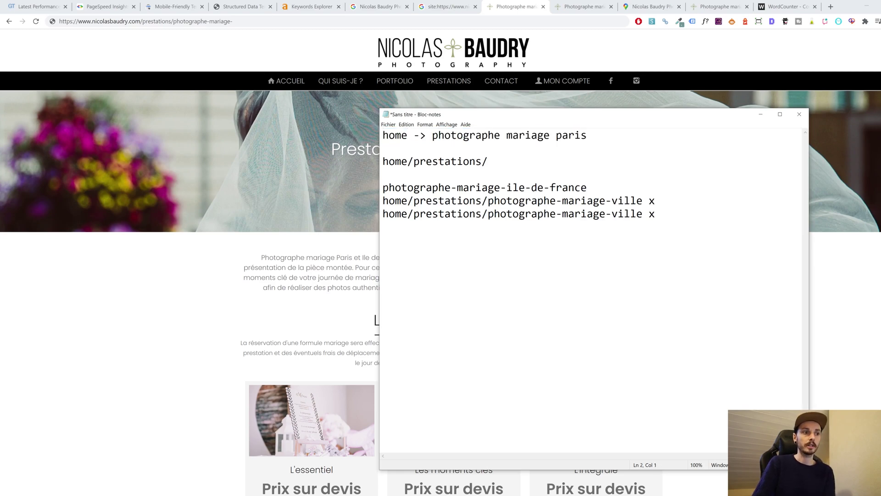
pyautogui.press('Right')
pyautogui.hotkey('ctrl', 'shift', 'Left')
pyautogui.hotkey('ctrl', 'Right')
pyautogui.hotkey('ctrl', 'Right')
pyautogui.hotkey('ctrl', 'Right')
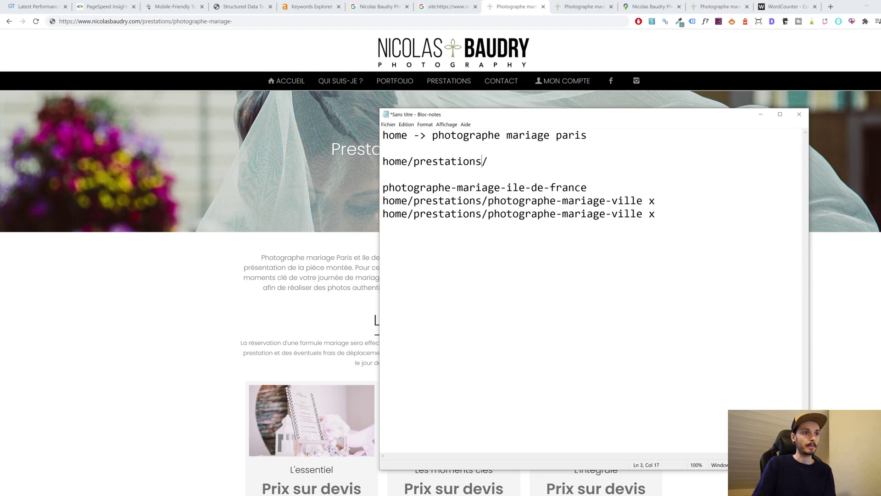
# Return to the browser and review the wedding packages on the Prestations page.
pyautogui.click(228, 180)
pyautogui.scroll(-3, 502, 393)
pyautogui.scroll(-2, 446, 186)
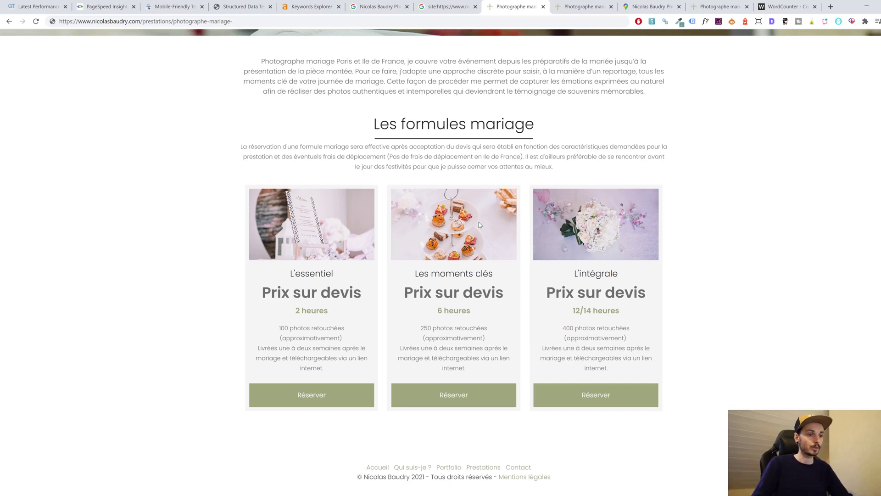
# Switch to the Notepad notes and highlight the photographe-mariage-ile-de-france page and the mariage-ville part of the first city address.
pyautogui.hotkey('alt', 'Tab')
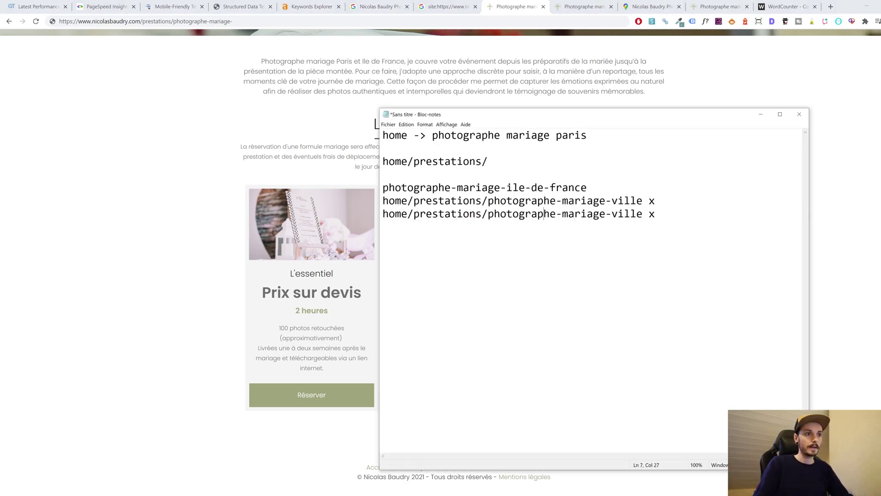
pyautogui.moveTo(383, 188); pyautogui.dragTo(587, 187)
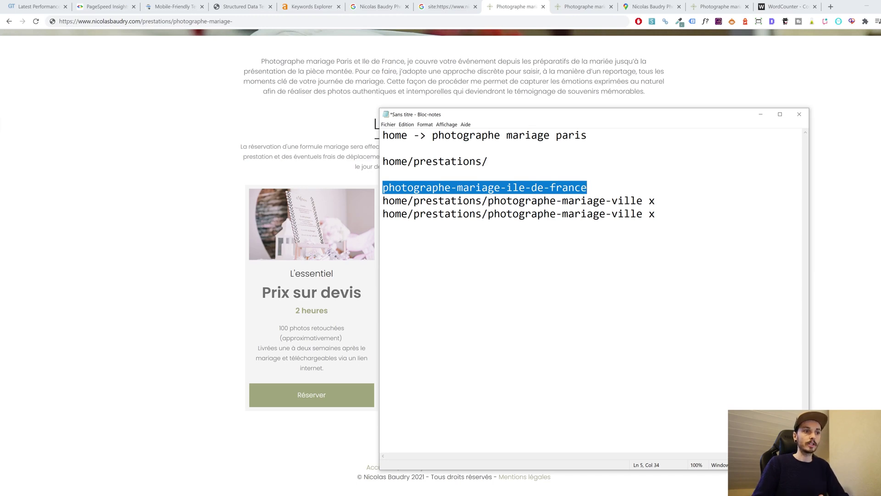
pyautogui.click(538, 187)
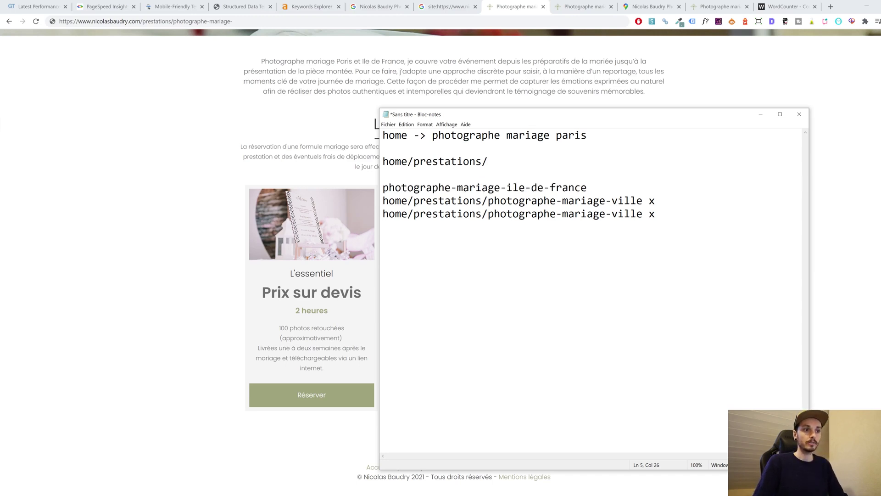
pyautogui.moveTo(562, 200); pyautogui.dragTo(631, 201)
pyautogui.click(637, 201)
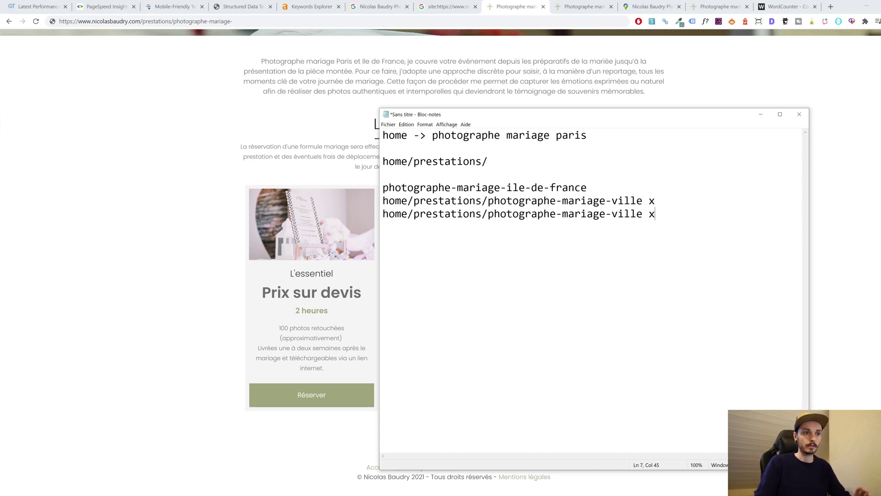
# Add a line break after photographe-mariage-ile-de-france to separate it from the two city page addresses.
pyautogui.moveTo(656, 201)
pyautogui.mouseDown()
pyautogui.moveTo(383, 200)
pyautogui.moveTo(482, 214)
pyautogui.moveTo(656, 213)
pyautogui.mouseUp()
pyautogui.click(588, 187)
pyautogui.press('Return')
pyautogui.click(466, 213)
pyautogui.click(383, 201)
# Switch back to the browser and look over the Prestations page from its banner to the wedding packages.
pyautogui.click(292, 160)
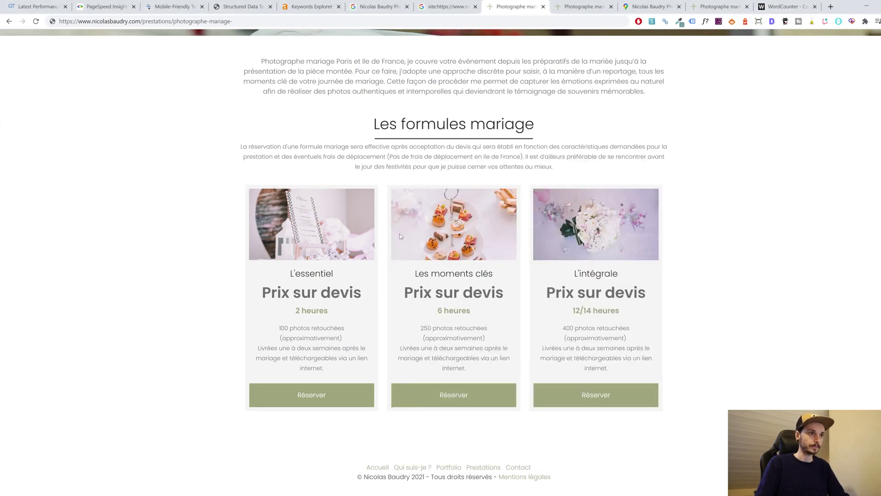
pyautogui.scroll(5, 292, 160)
pyautogui.scroll(-4, 434, 299)
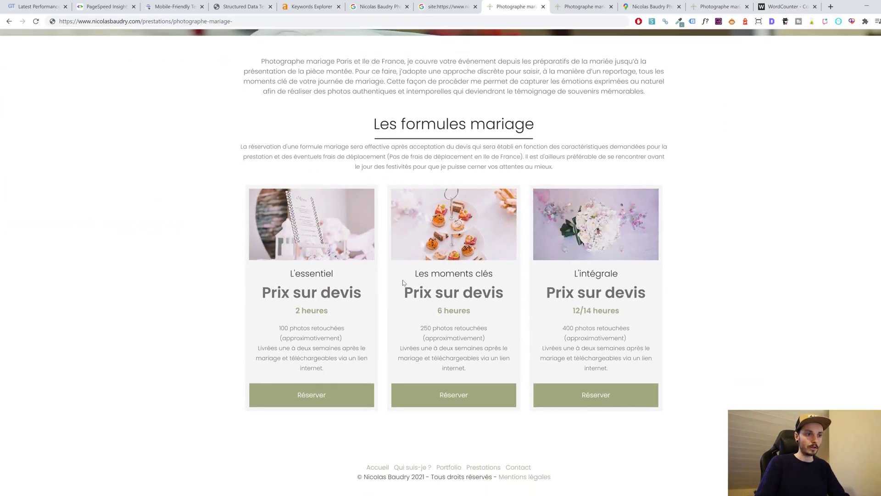
pyautogui.scroll(4, 254, 69)
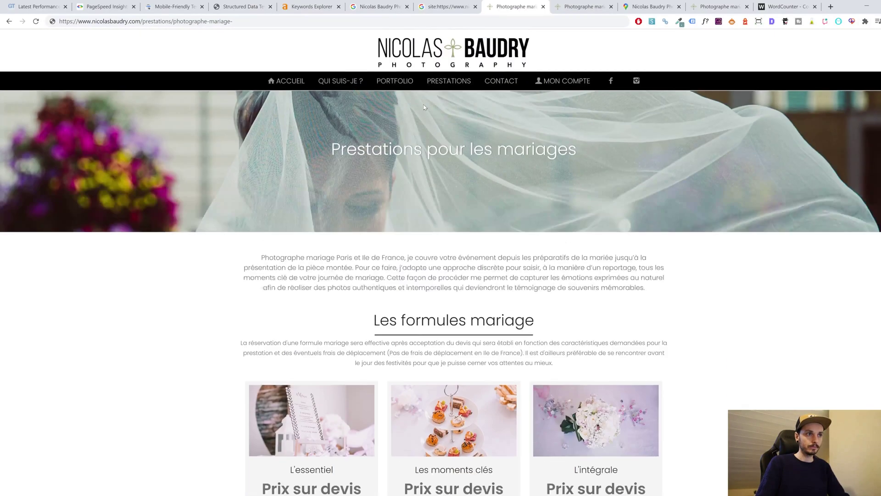
# Open the Qui suis-je ? page and look over its introduction.
pyautogui.click(351, 82)
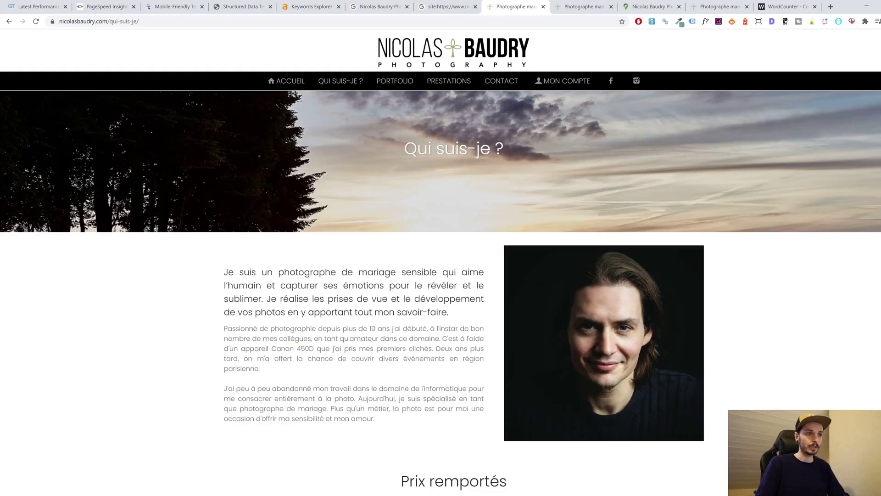
pyautogui.scroll(-1, 321, 76)
pyautogui.scroll(1, 321, 75)
# Open the homepage and examine its photo banner, Photographe mariage Paris text and Portfolio section.
pyautogui.click(287, 81)
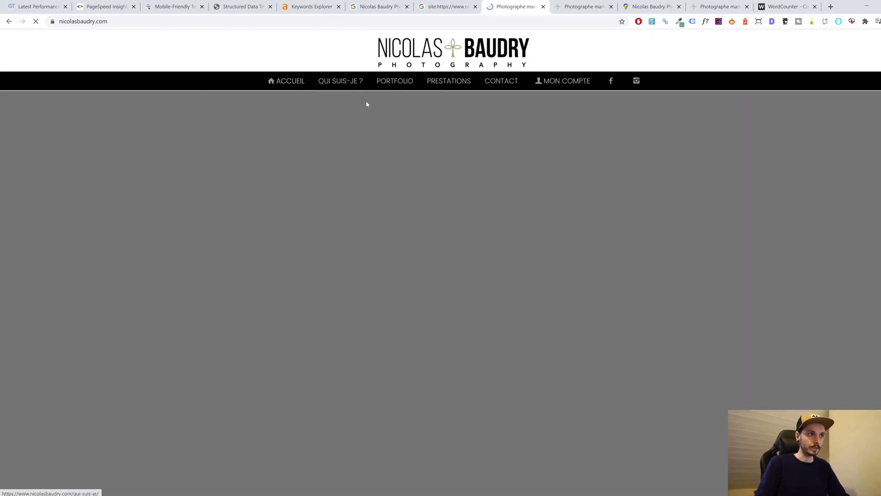
pyautogui.scroll(-10, 366, 102)
pyautogui.scroll(-3, 454, 135)
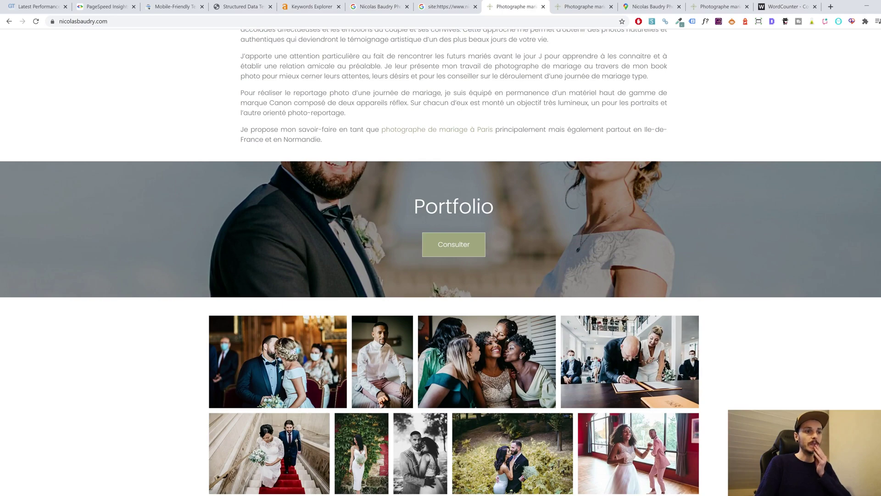
pyautogui.scroll(15, 501, 161)
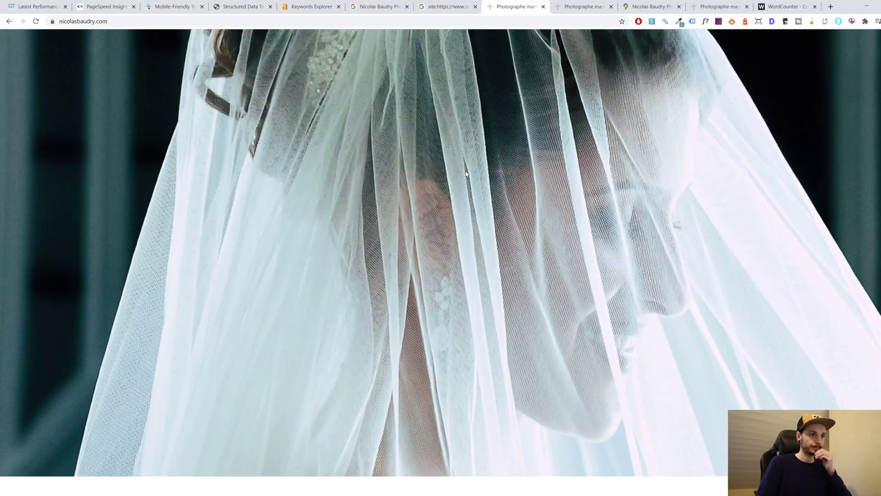
pyautogui.scroll(-5, 466, 174)
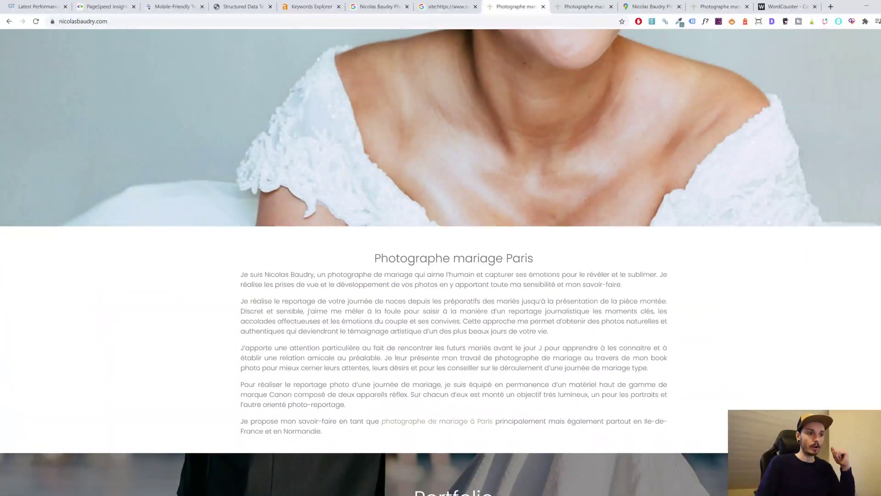
pyautogui.scroll(-3, 414, 269)
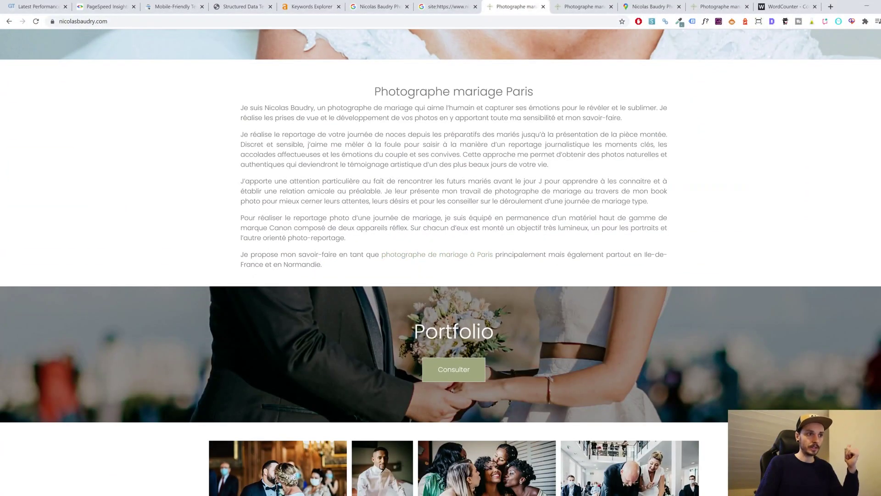
pyautogui.scroll(-3, 379, 167)
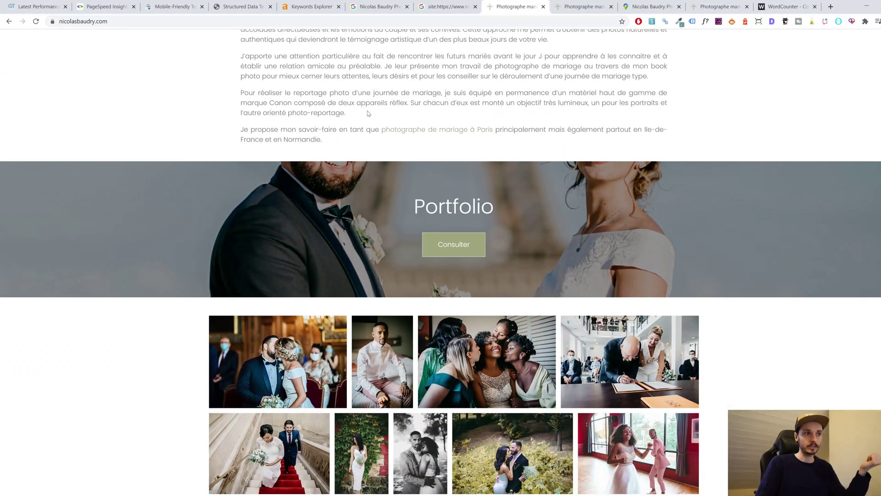
pyautogui.scroll(3, 368, 113)
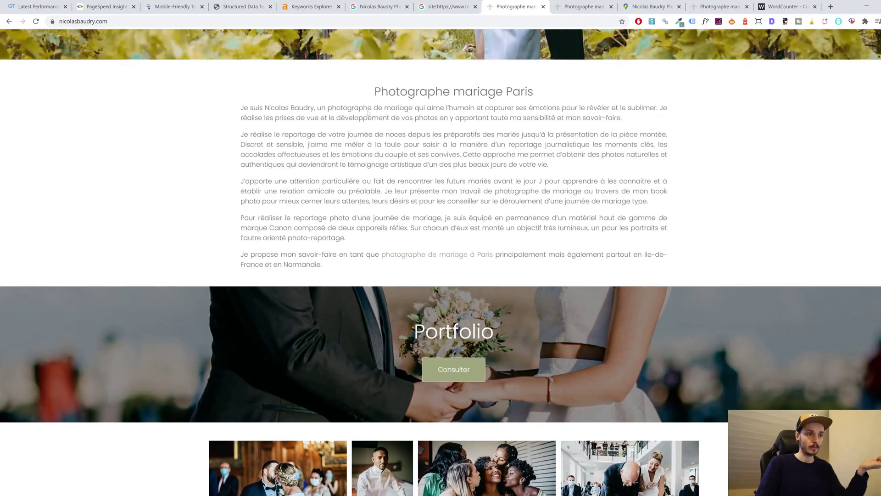
pyautogui.scroll(10, 368, 114)
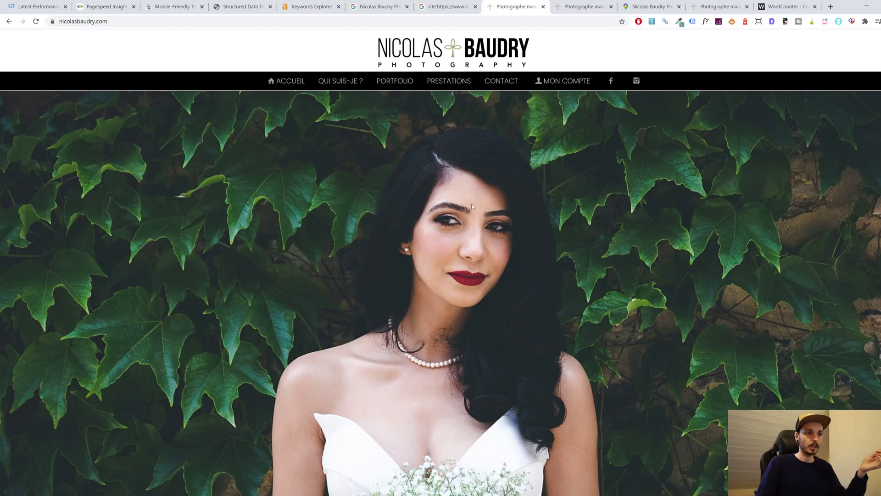
pyautogui.scroll(-8, 471, 206)
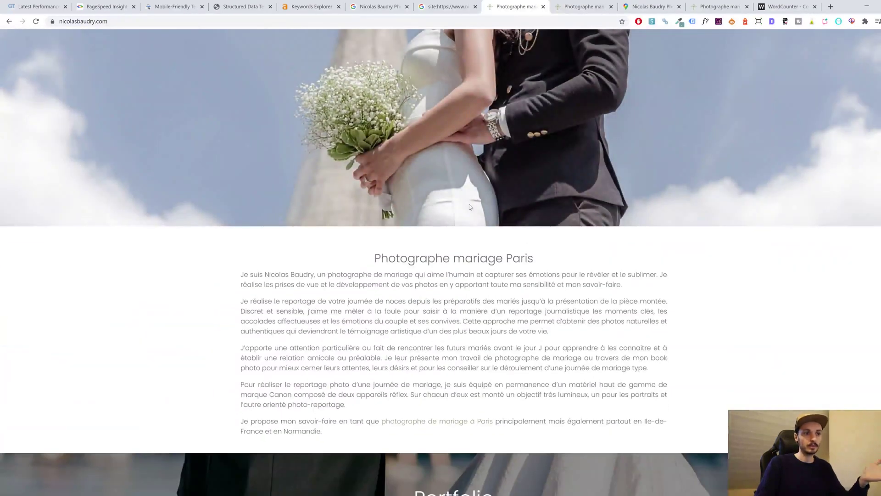
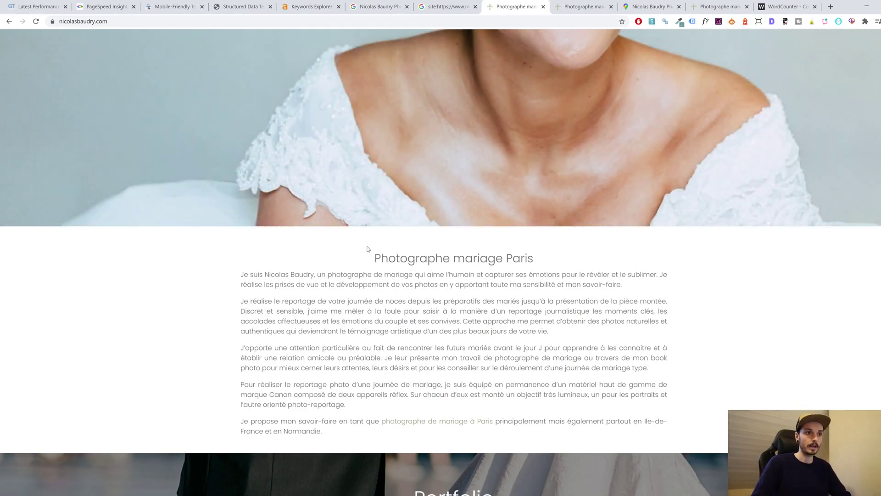
# Switch to the Ahrefs Keywords Explorer results and highlight the KD score of "photographe mariage paris".
pyautogui.scroll(7, 371, 259)
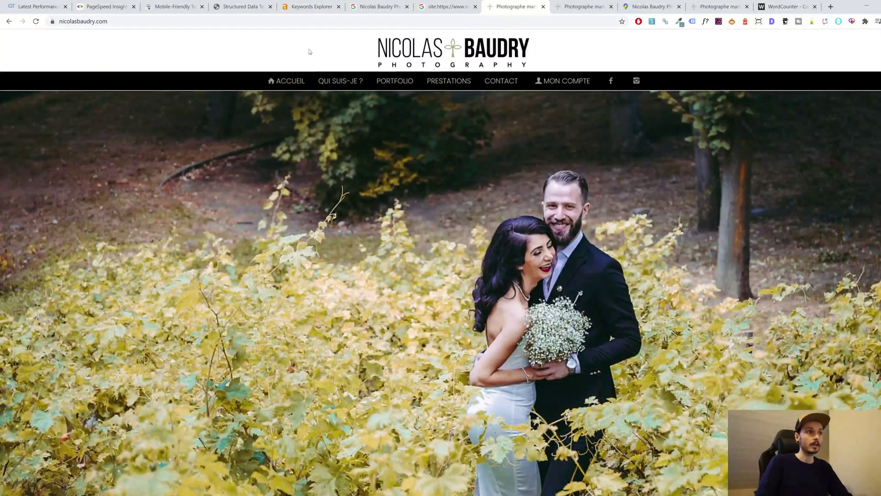
pyautogui.click(311, 8)
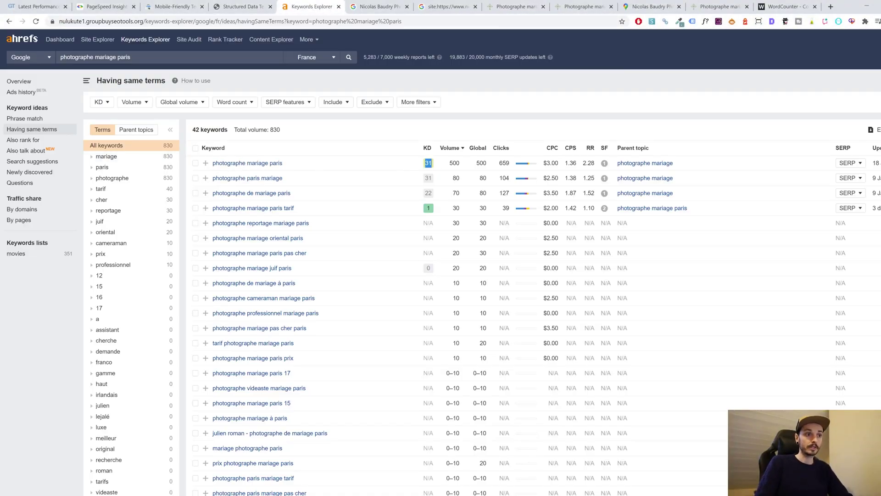
pyautogui.moveTo(423, 163); pyautogui.dragTo(434, 166)
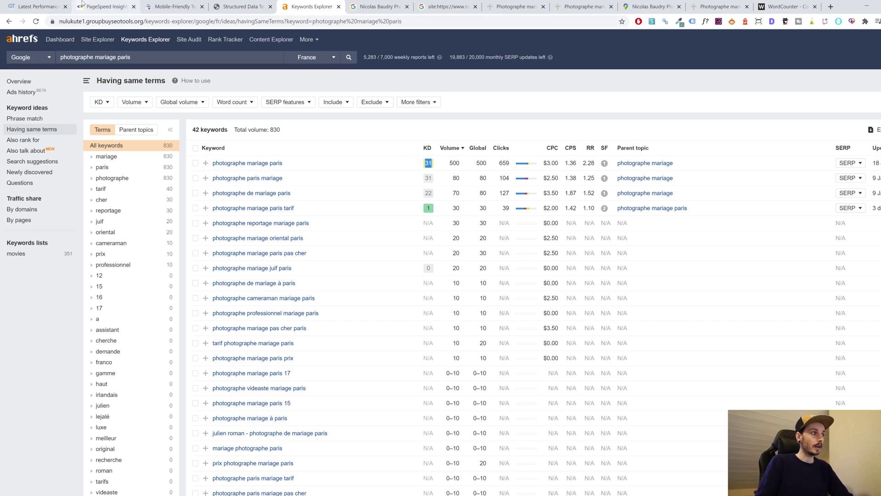
# Switch to WebSite Auditor and review the Audit du site (Sommaire) report, highlighting the link, image, on-page and localization factors.
pyautogui.hotkey('alt', 'Tab')
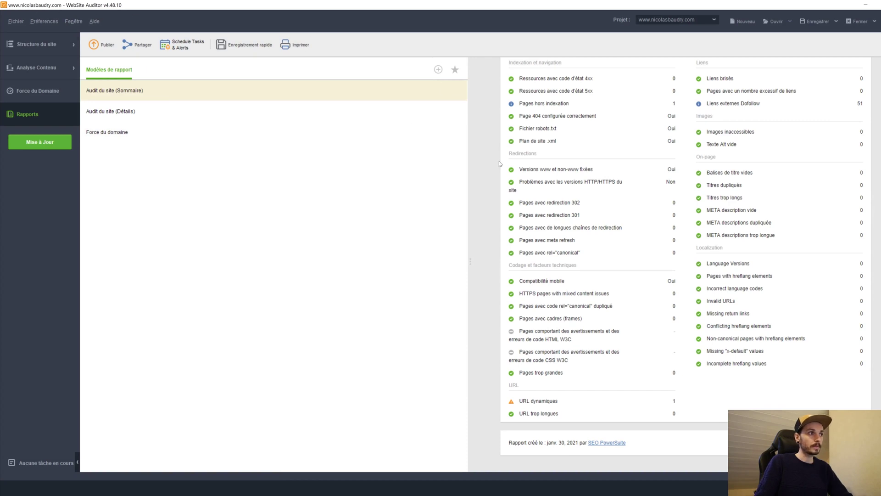
pyautogui.scroll(5, 499, 164)
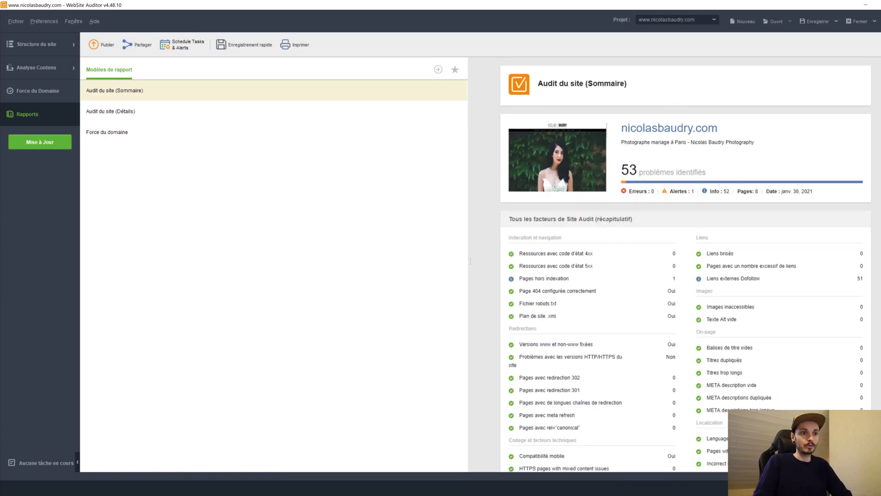
pyautogui.scroll(-2, 664, 166)
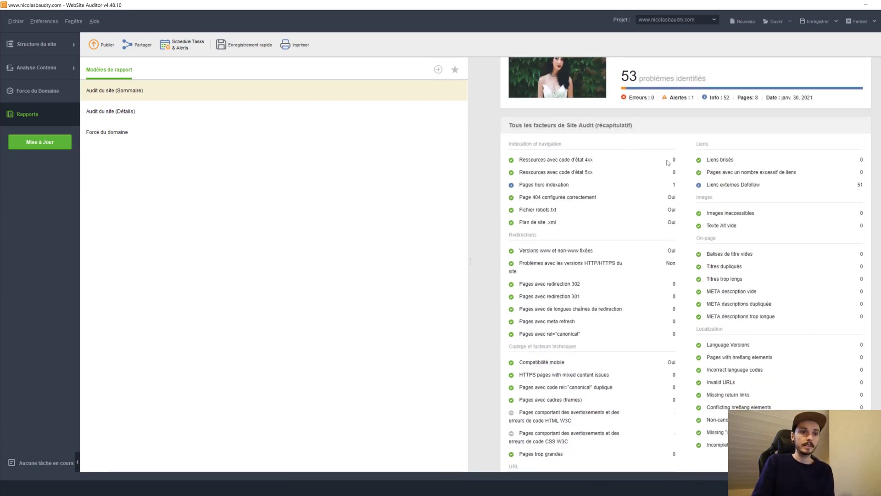
pyautogui.moveTo(867, 381); pyautogui.dragTo(867, 163)
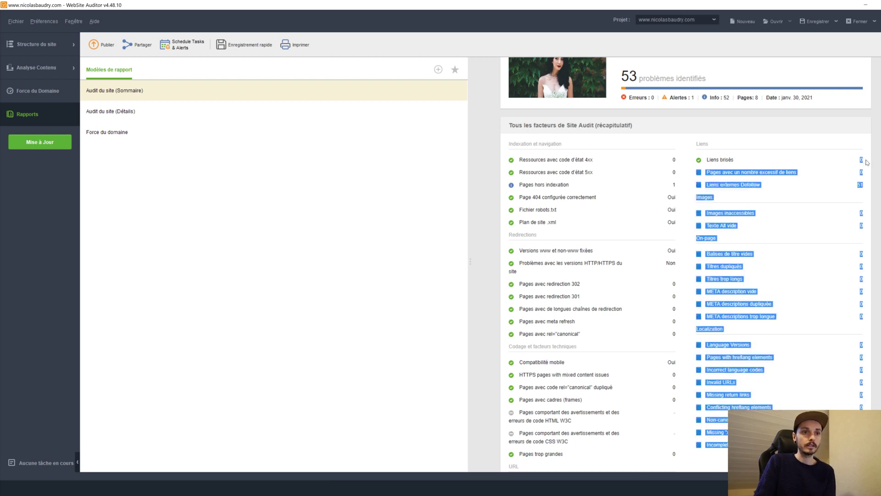
pyautogui.click(867, 163)
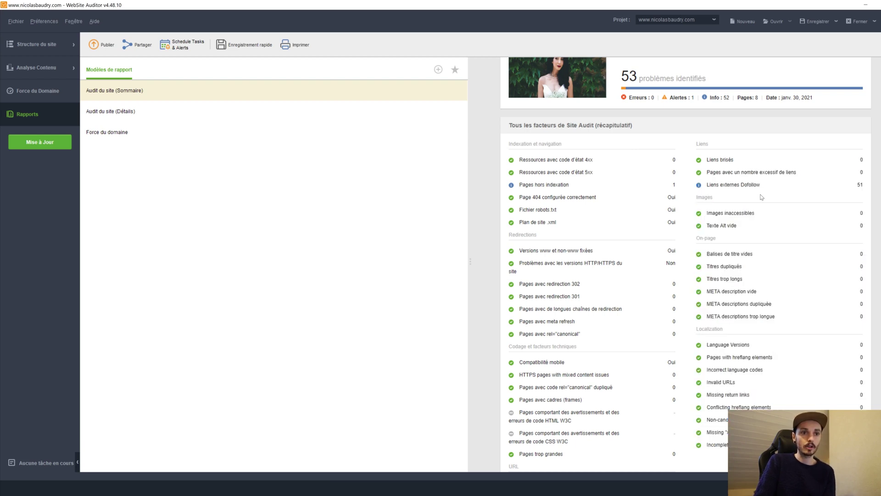
# Highlight the Liens externes Dofollow and Pages hors indexation entries in the audit summary.
pyautogui.moveTo(736, 184); pyautogui.dragTo(810, 197)
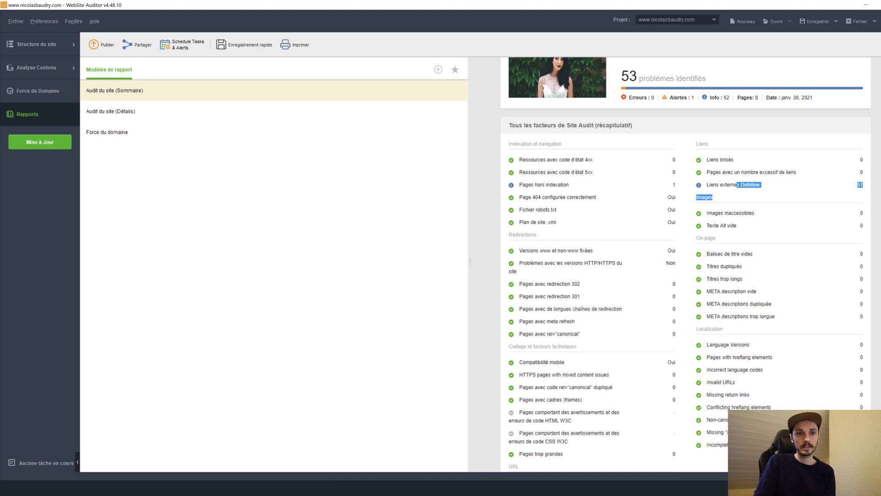
pyautogui.click(858, 188)
pyautogui.scroll(-1, 861, 188)
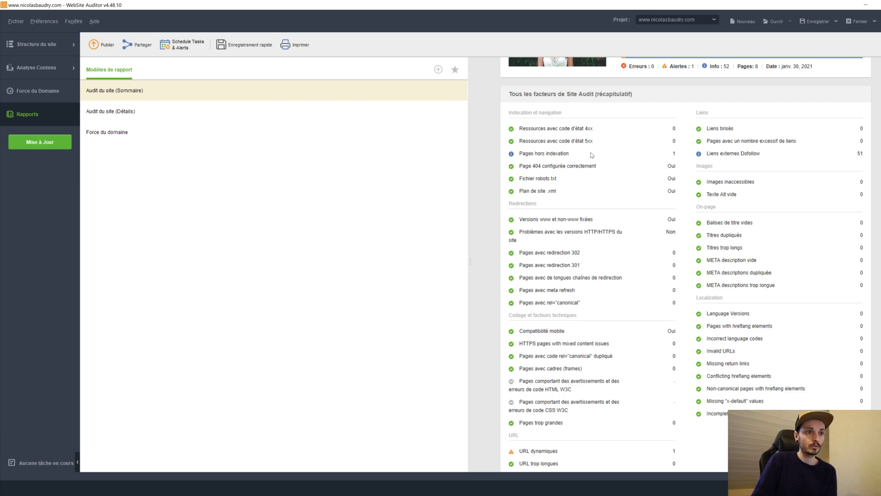
pyautogui.moveTo(536, 154); pyautogui.dragTo(622, 161)
pyautogui.click(672, 154)
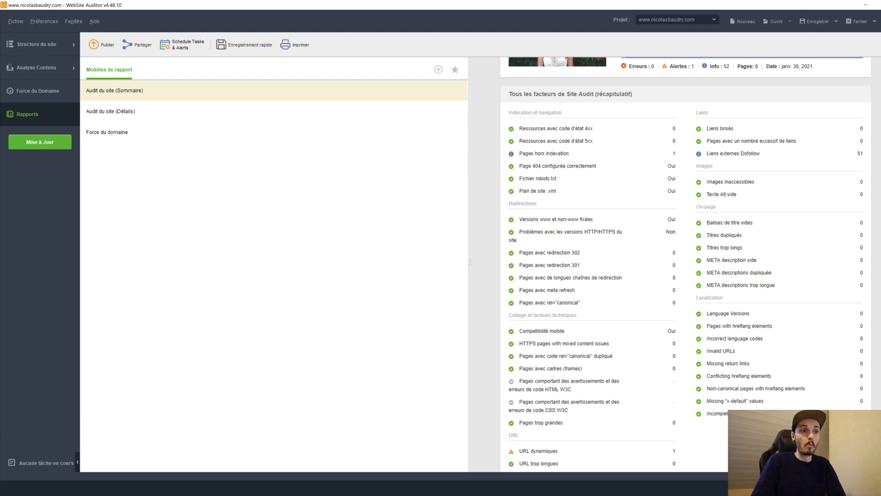
# Review the rest of the audit summary and highlight the URL dynamiques entry in the URL section.
pyautogui.scroll(-1, 660, 211)
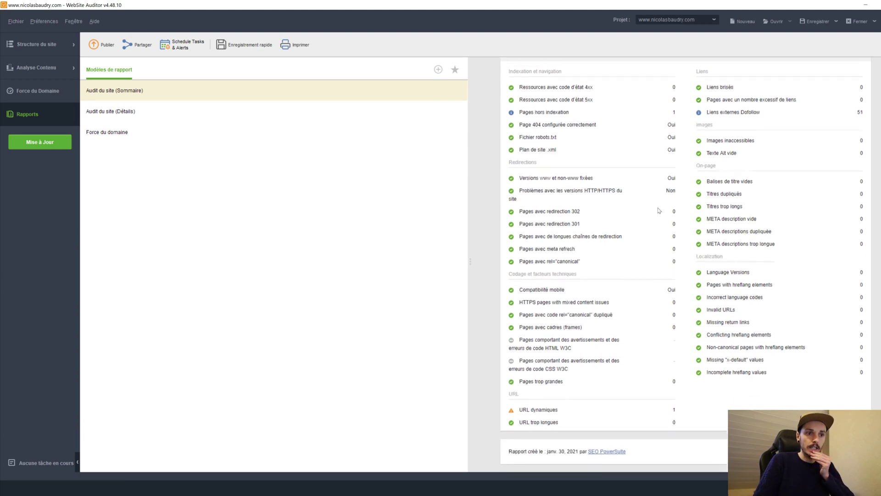
pyautogui.scroll(-1, 659, 210)
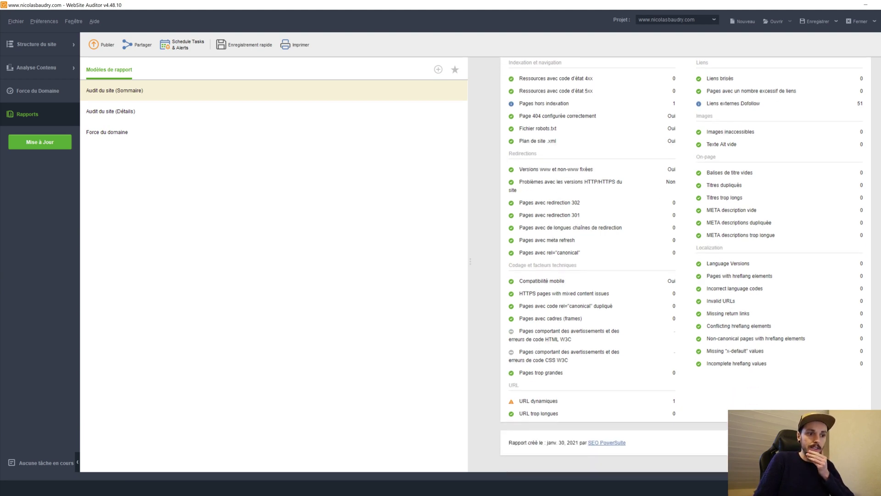
pyautogui.moveTo(529, 401); pyautogui.dragTo(573, 404)
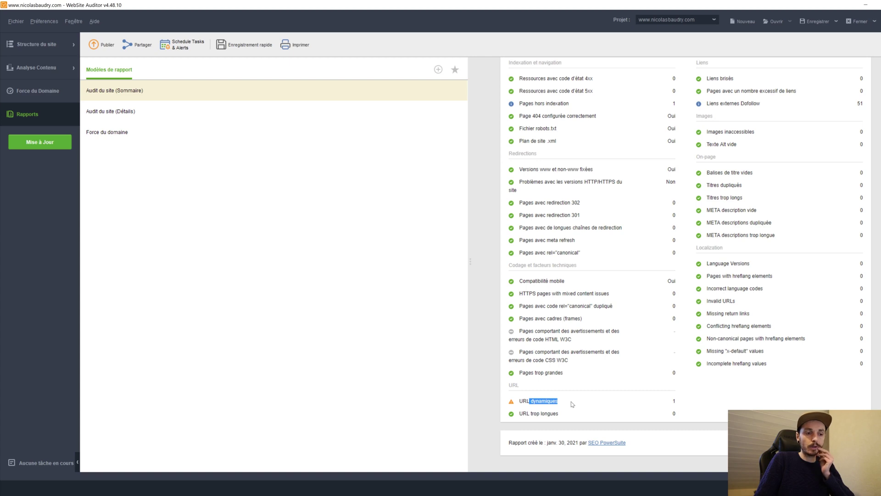
# Highlight the full "URL dynamiques" label and review the site audit factors in the summary again.
pyautogui.click(572, 404)
pyautogui.moveTo(569, 404); pyautogui.dragTo(517, 402)
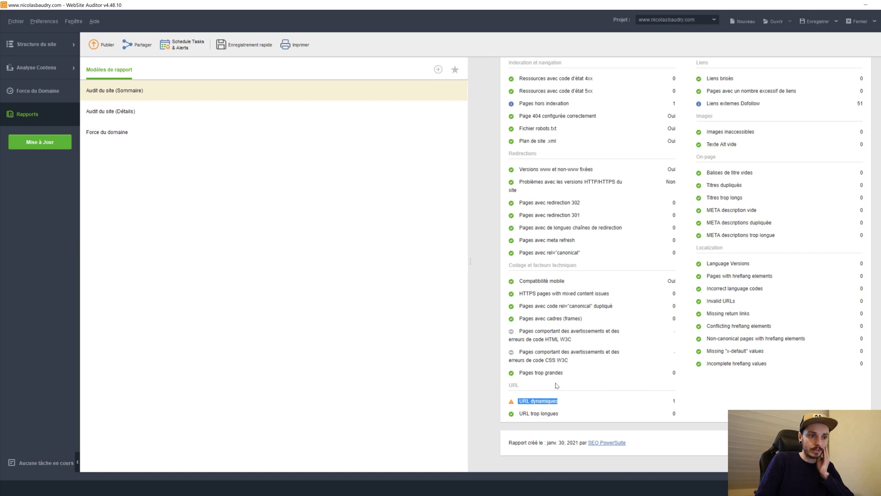
pyautogui.scroll(2, 579, 248)
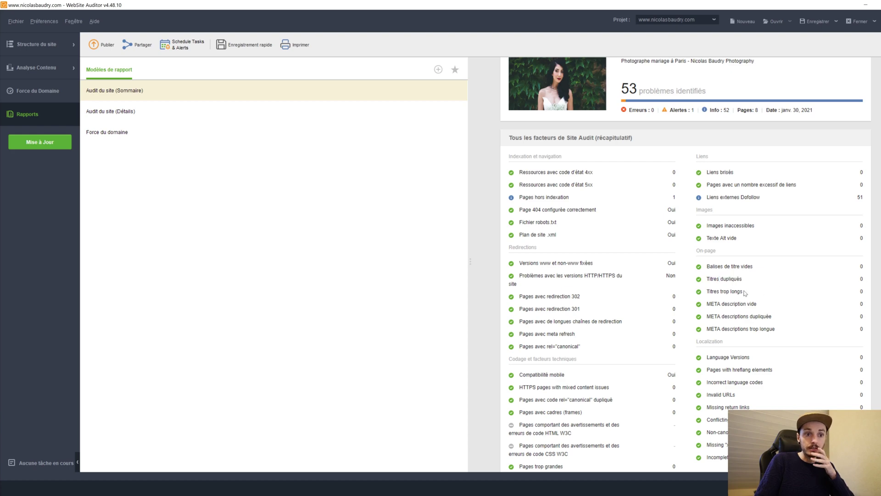
# Switch to the browser's Google site: results and highlight the part after "Photographe mariage à Paris" in the portfolio page's title.
pyautogui.click(865, 4)
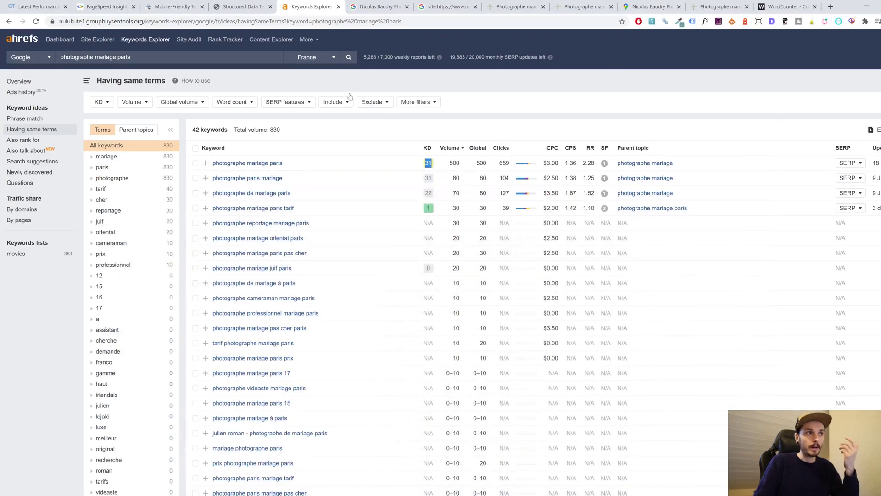
pyautogui.click(377, 7)
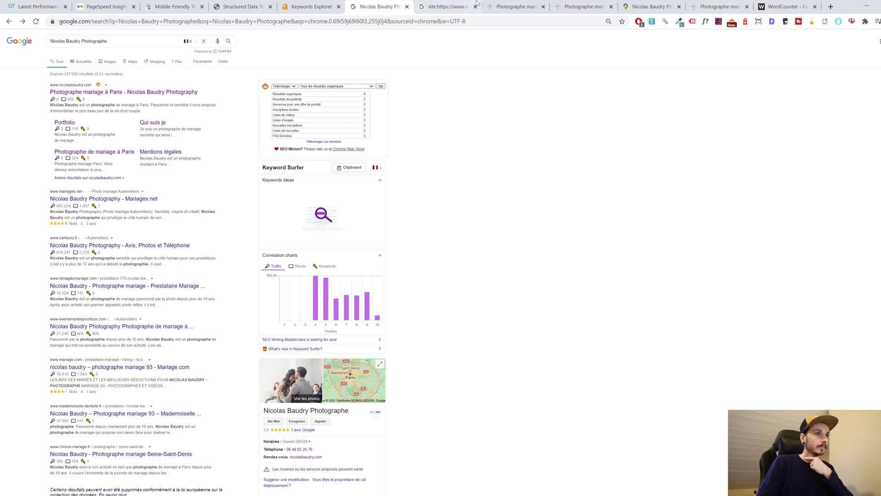
pyautogui.click(456, 5)
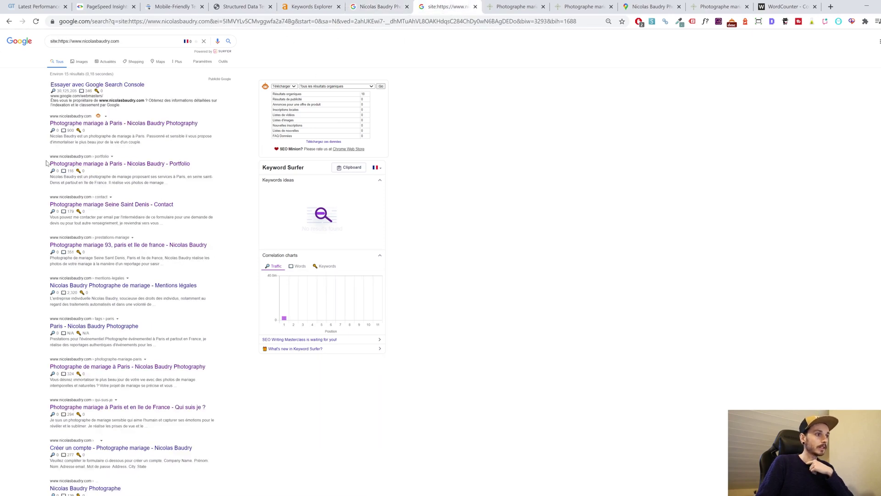
pyautogui.moveTo(46, 162); pyautogui.dragTo(140, 164)
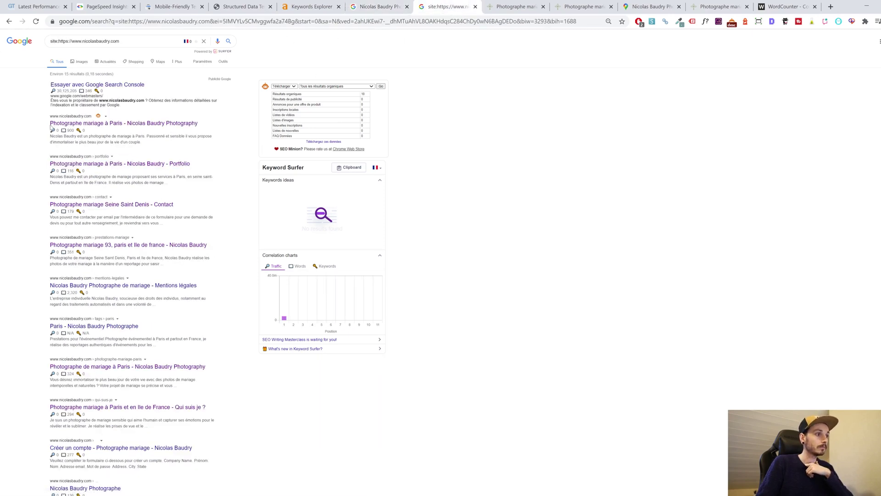
pyautogui.moveTo(51, 129); pyautogui.dragTo(114, 133)
pyautogui.click(213, 134)
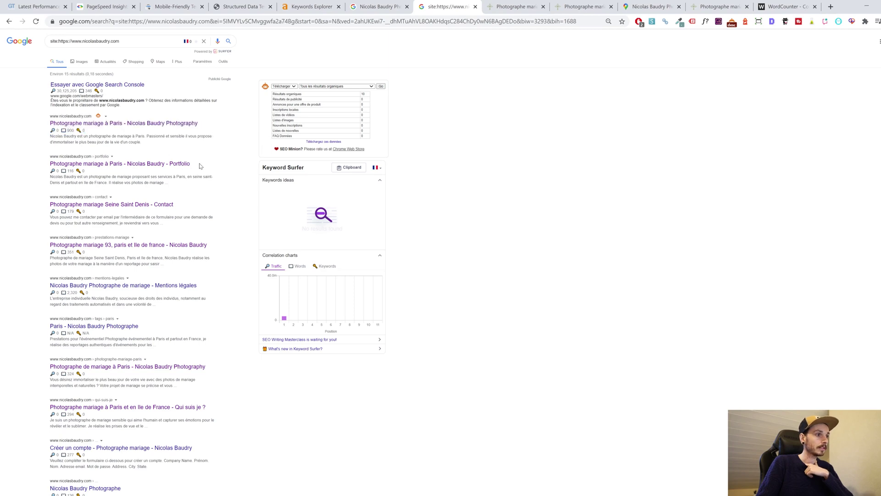
pyautogui.moveTo(200, 166); pyautogui.dragTo(127, 164)
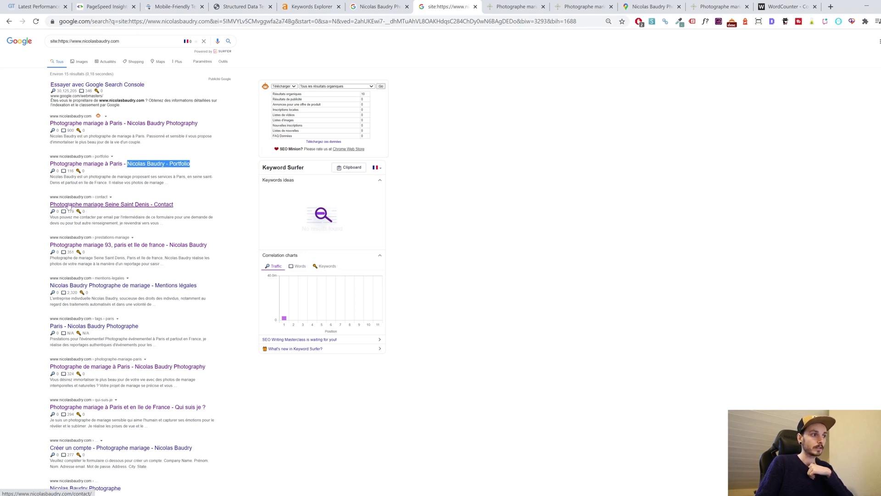
# Highlight the result title "Photographe mariage Seine Saint Denis - Contact" and open that page in a new tab.
pyautogui.moveTo(189, 202); pyautogui.dragTo(50, 205)
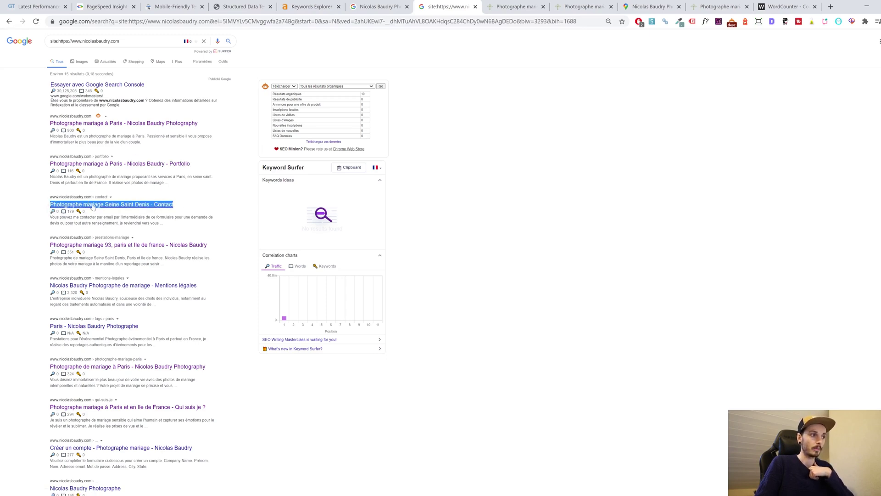
pyautogui.rightClick(133, 204)
pyautogui.click(156, 211)
pyautogui.hotkey('ctrl', 'Tab')
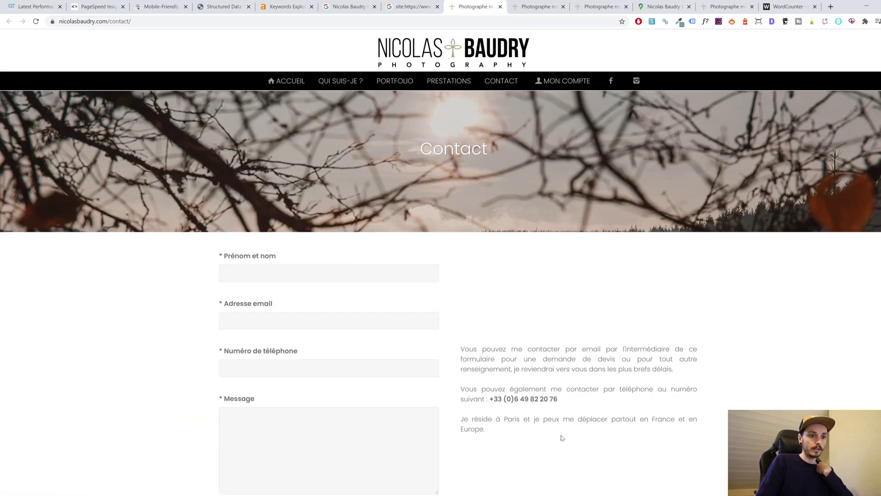
# Copy the contact page's descriptive paragraphs and replace the text in WordCounter with them to count the words.
pyautogui.moveTo(560, 437); pyautogui.dragTo(460, 352)
pyautogui.hotkey('ctrl', 'c')
pyautogui.click(787, 7)
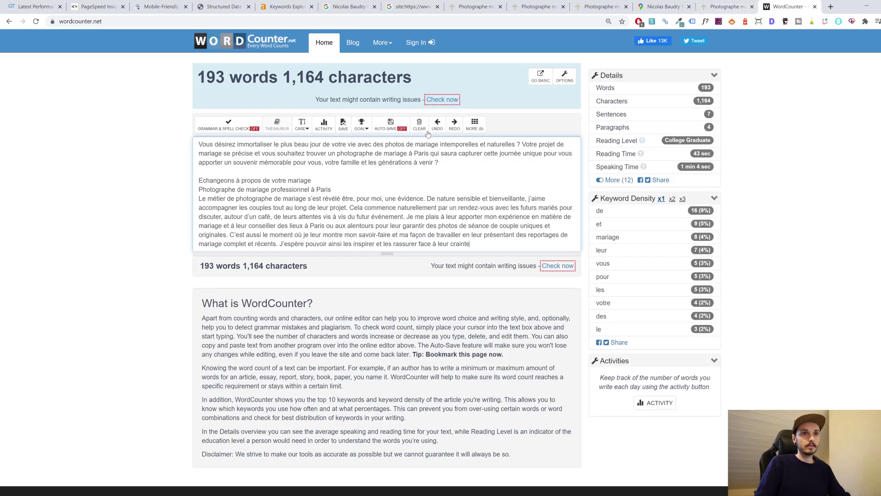
pyautogui.hotkey('ctrl', 'a')
pyautogui.hotkey('ctrl', 'v')
# Return to the Google site: results and review the titles of the remaining indexed pages.
pyautogui.click(414, 6)
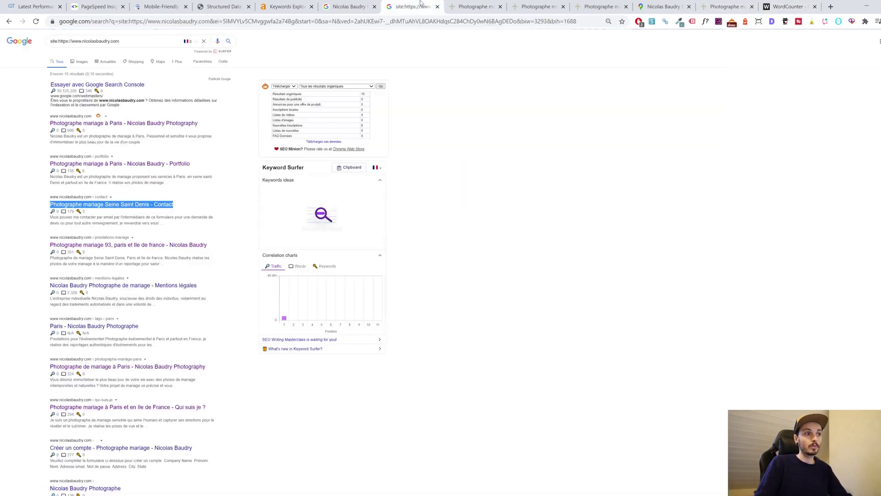
pyautogui.click(362, 6)
pyautogui.click(399, 6)
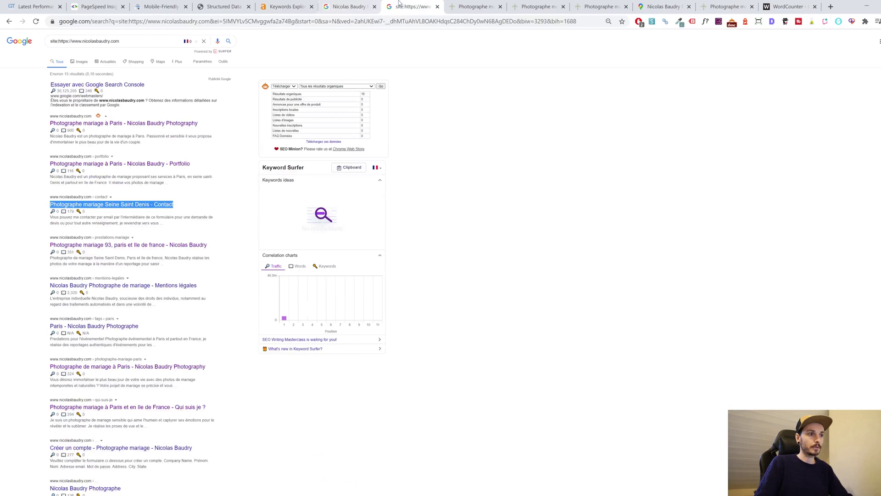
pyautogui.click(304, 5)
pyautogui.click(412, 5)
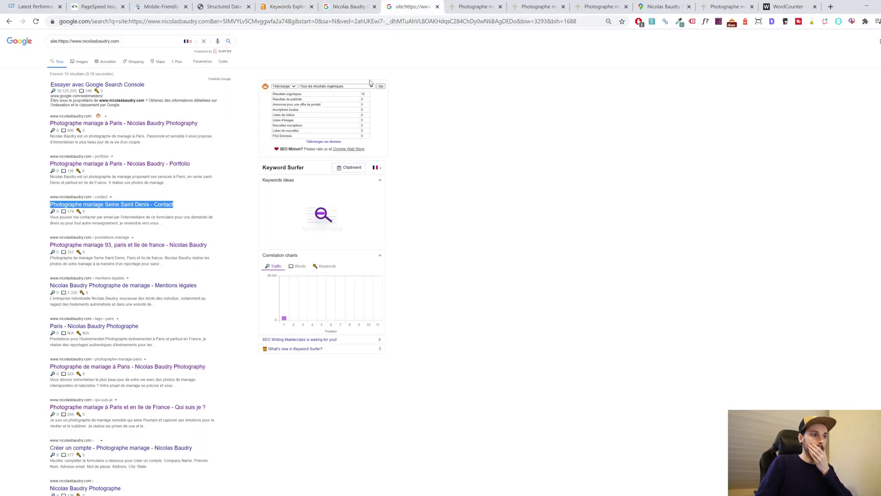
pyautogui.scroll(-2, 199, 300)
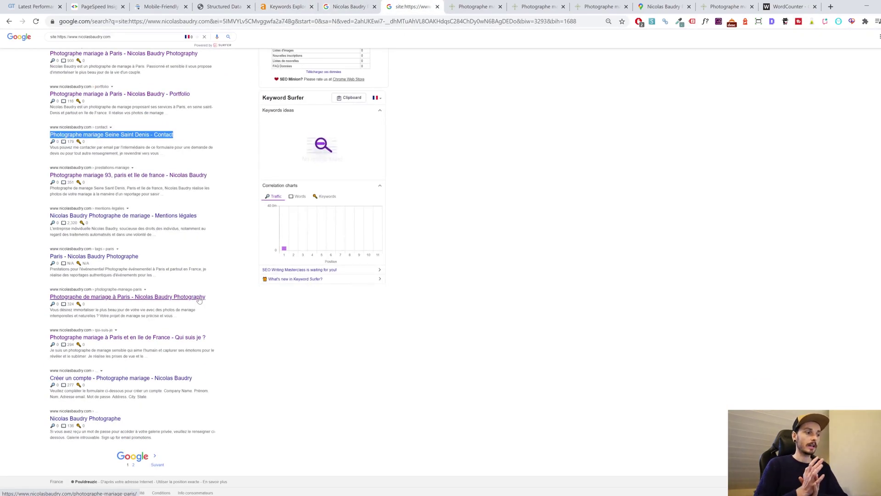